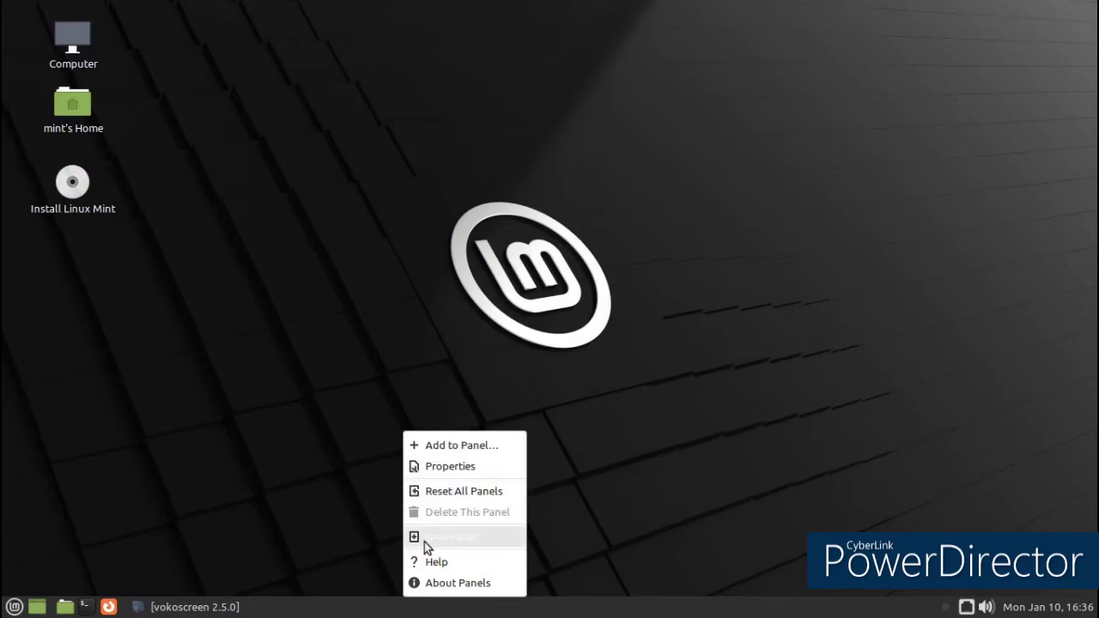
# - Launch the Firefox web browser and open a new tab
pyautogui.click(5, 609)
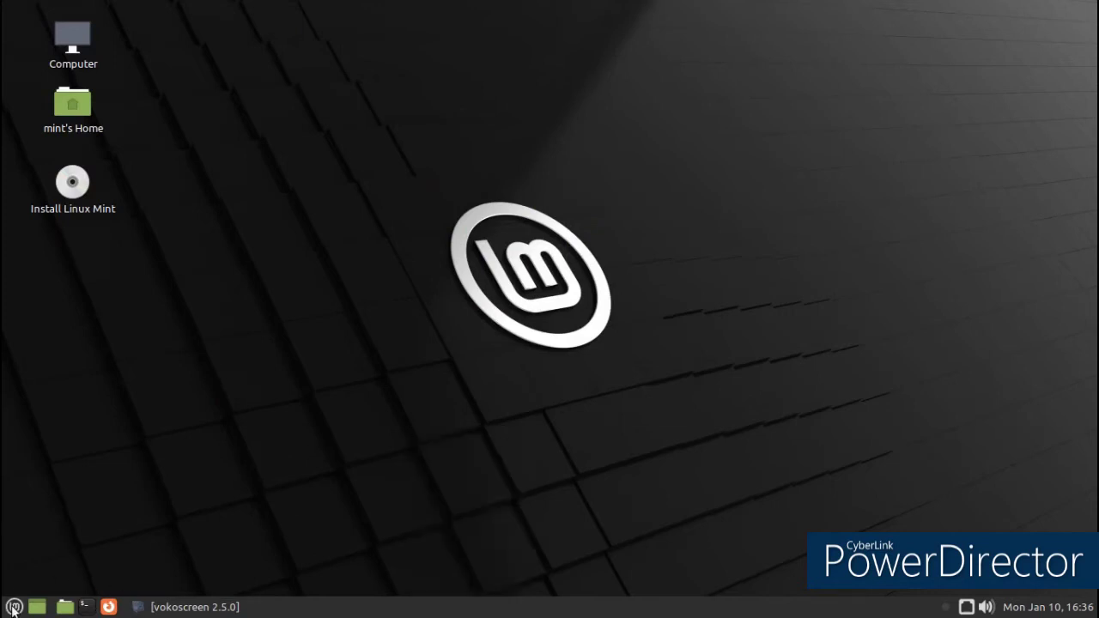
pyautogui.click(15, 608)
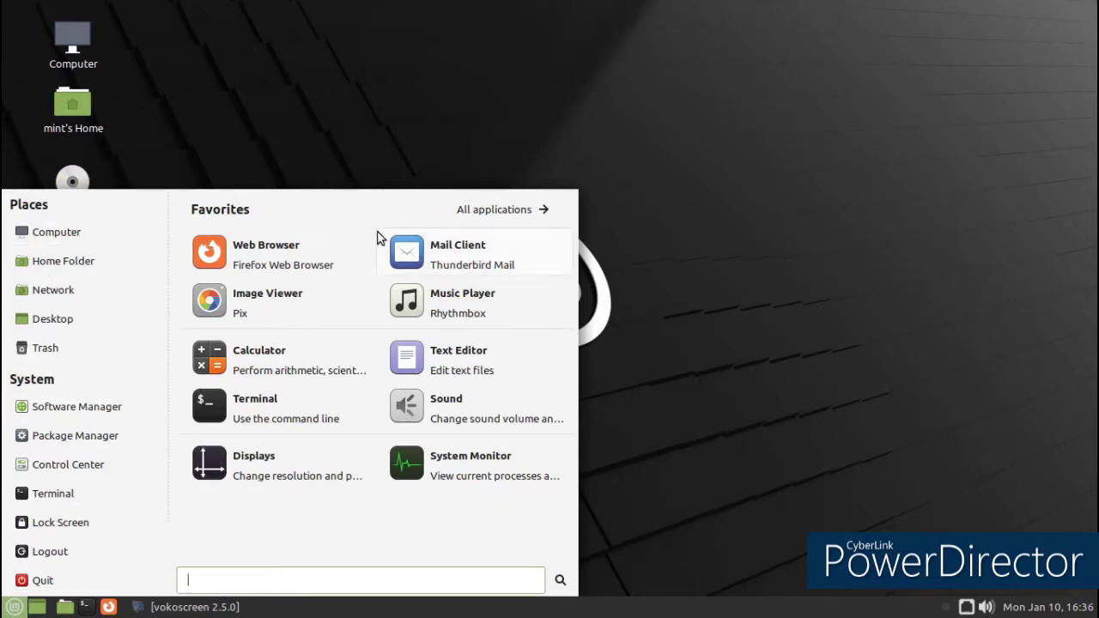
pyautogui.click(316, 256)
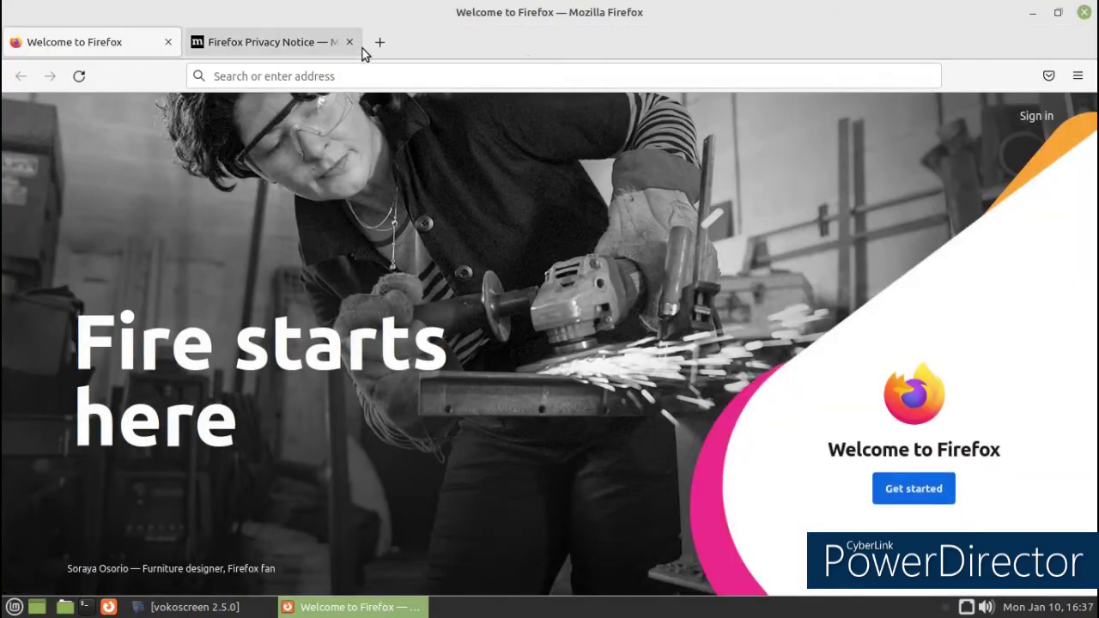
pyautogui.click(379, 43)
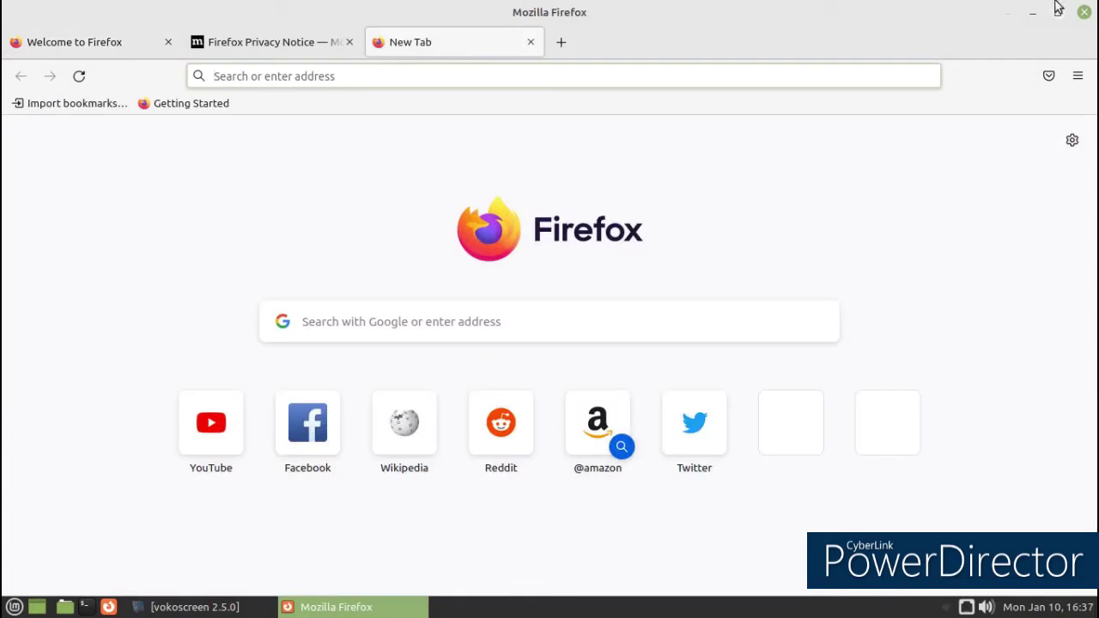
# - Look through Firefox's General settings and the Firefox Support page, and close the browser
pyautogui.click(1078, 76)
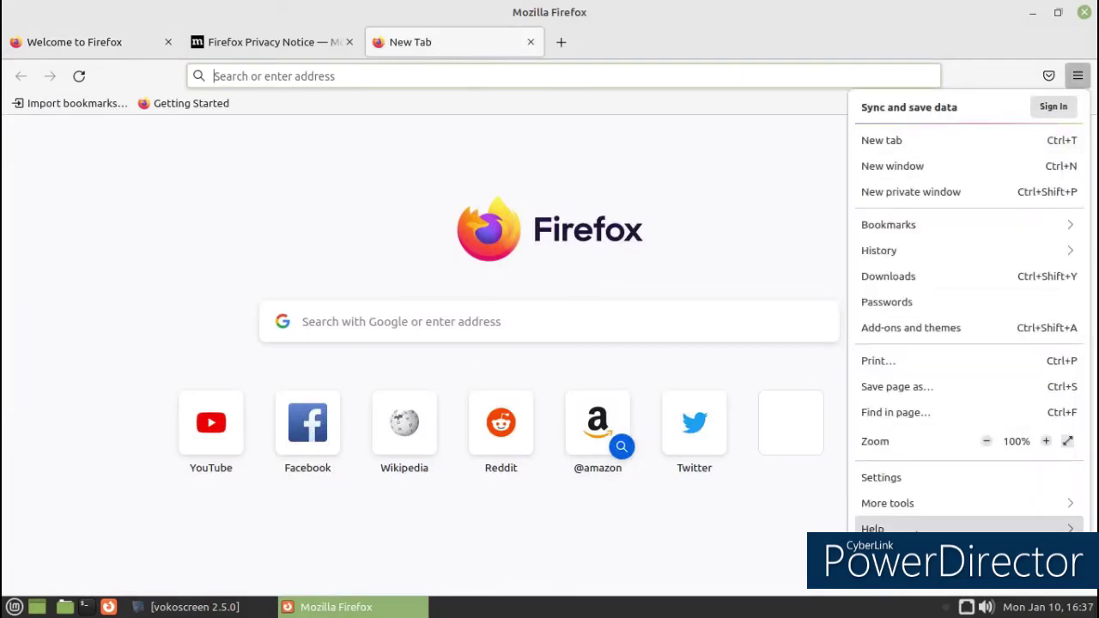
pyautogui.click(922, 479)
pyautogui.scroll(-5, 713, 198)
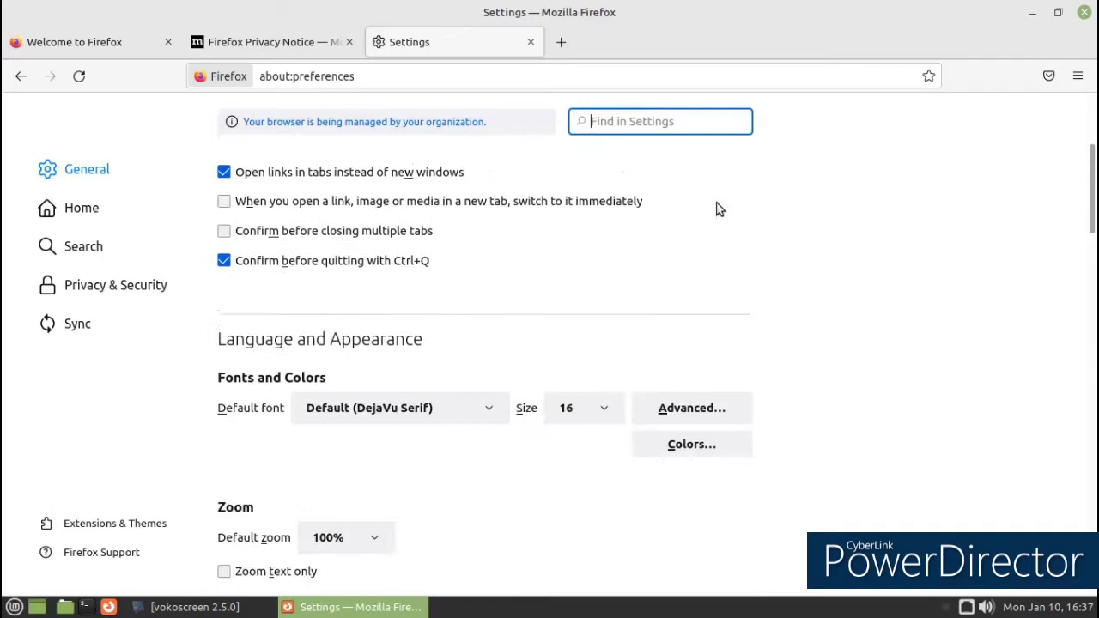
pyautogui.scroll(-5, 314, 329)
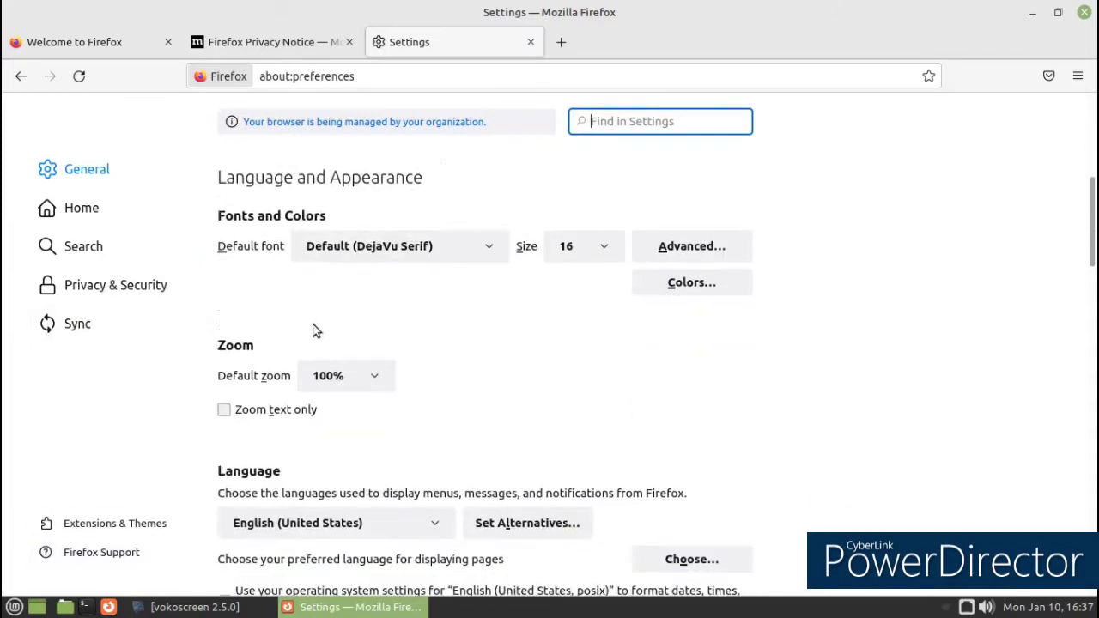
pyautogui.click(68, 551)
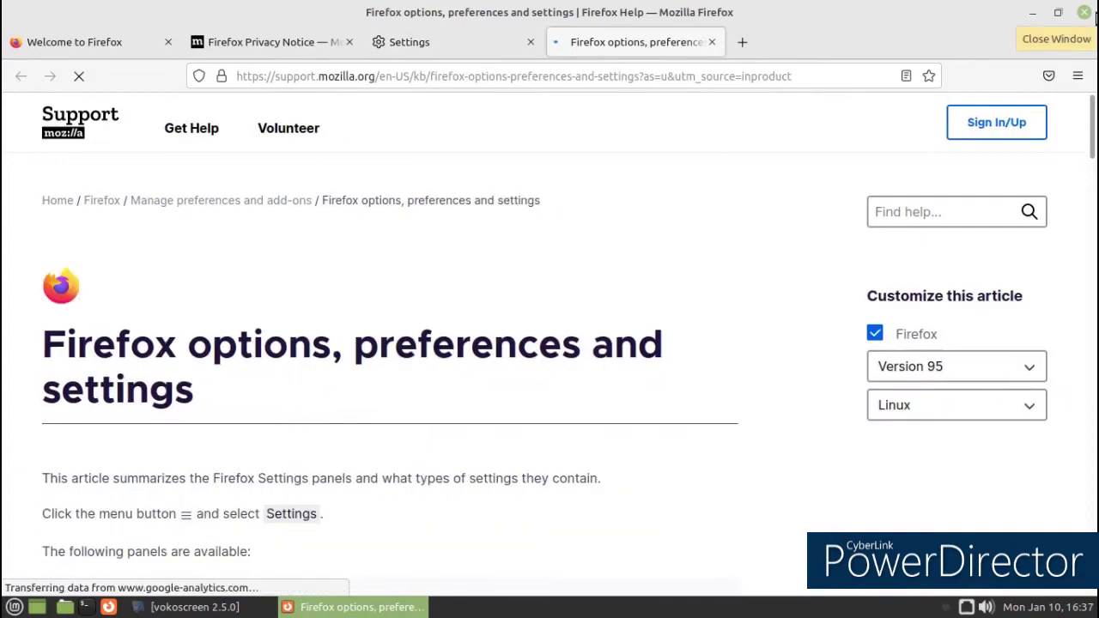
pyautogui.click(1085, 12)
# - Open the Calculator and evaluate the entries 5 and 36
pyautogui.click(13, 607)
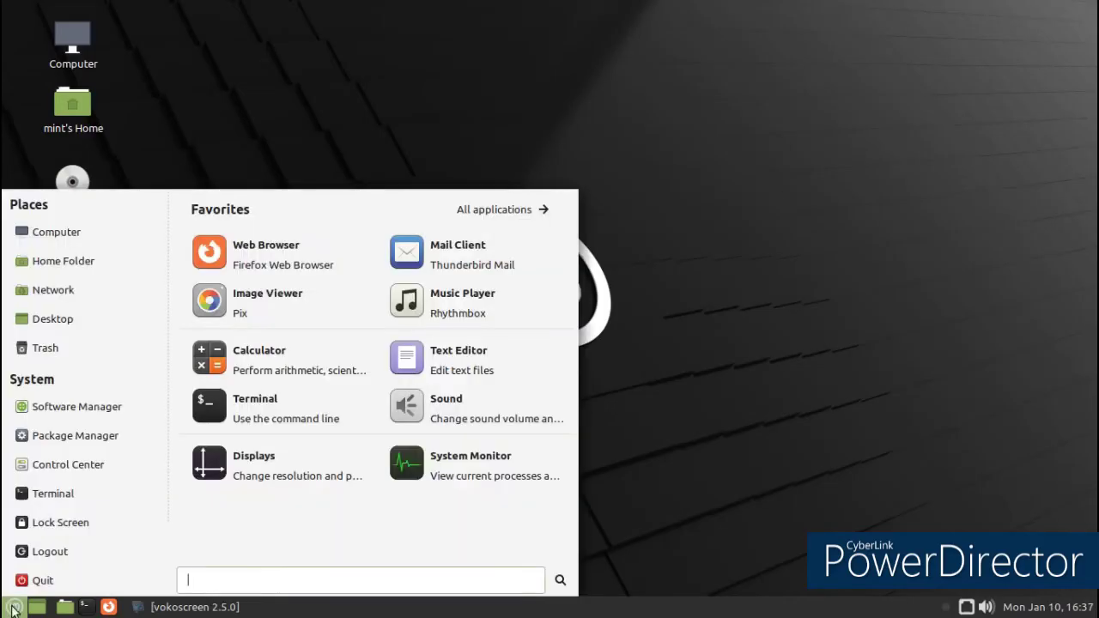
pyautogui.click(298, 361)
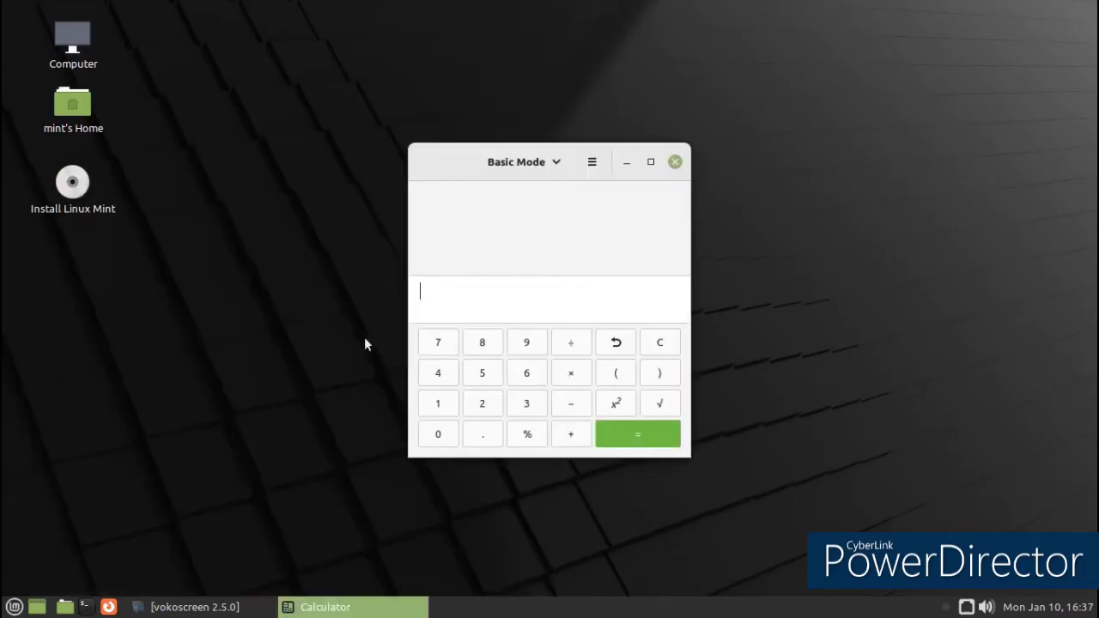
pyautogui.click(483, 376)
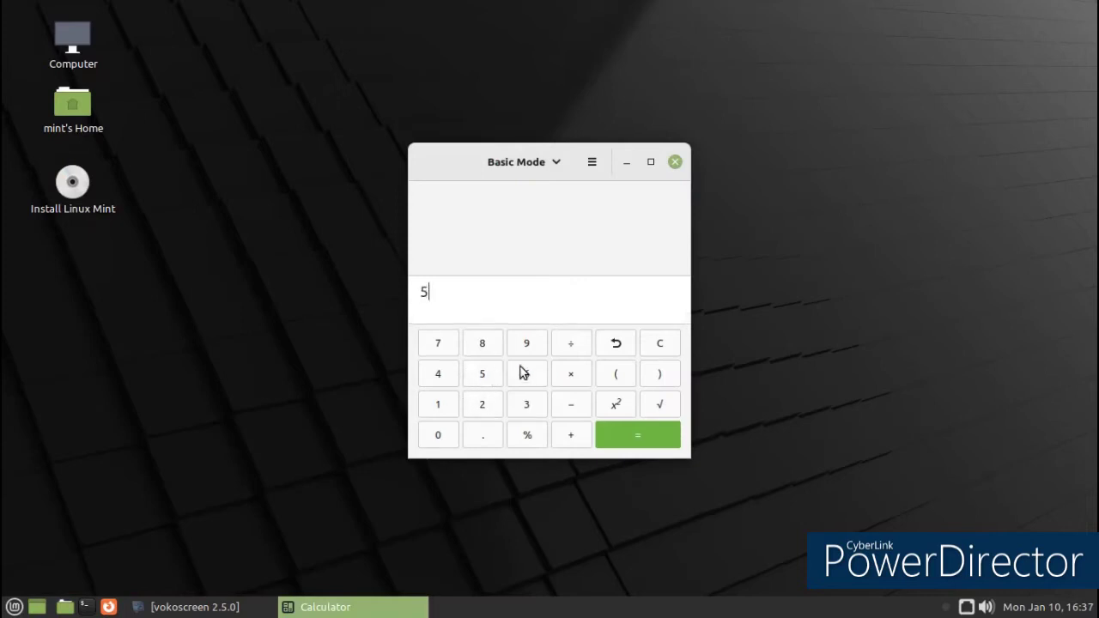
pyautogui.click(608, 431)
pyautogui.click(540, 398)
pyautogui.click(618, 446)
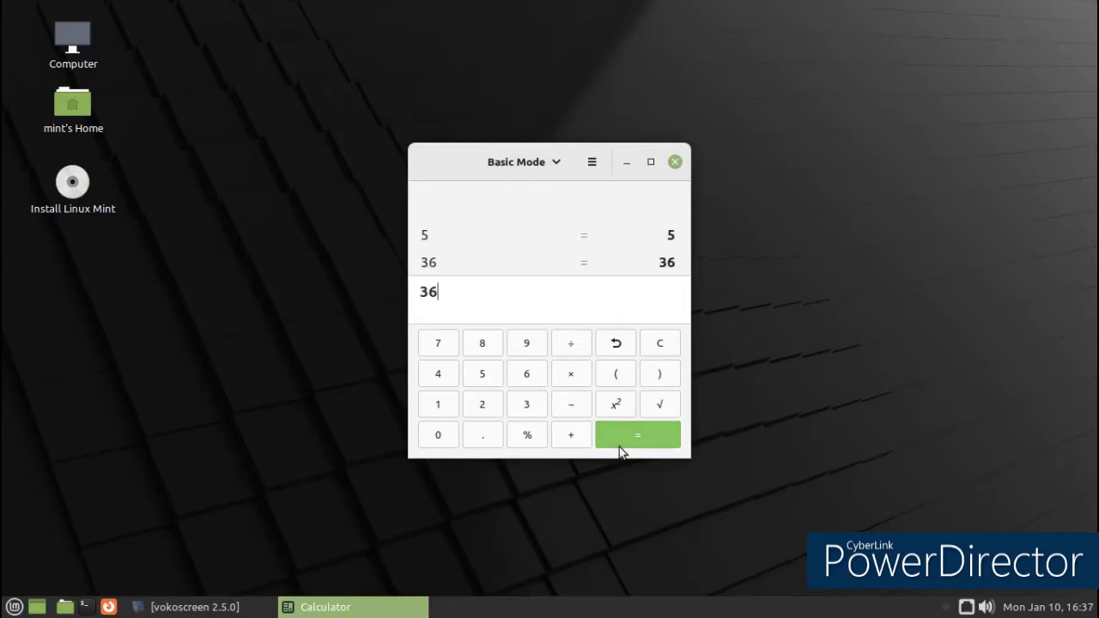
# - Calculate 6+3 and close the Calculator
pyautogui.click(519, 371)
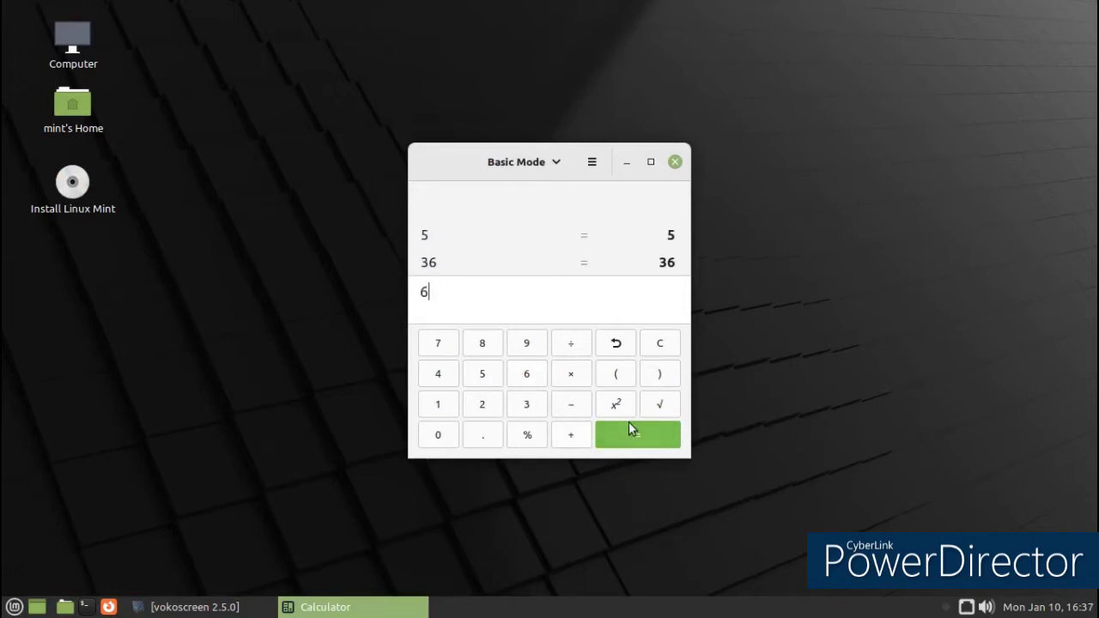
pyautogui.click(574, 440)
pyautogui.click(631, 434)
pyautogui.click(525, 411)
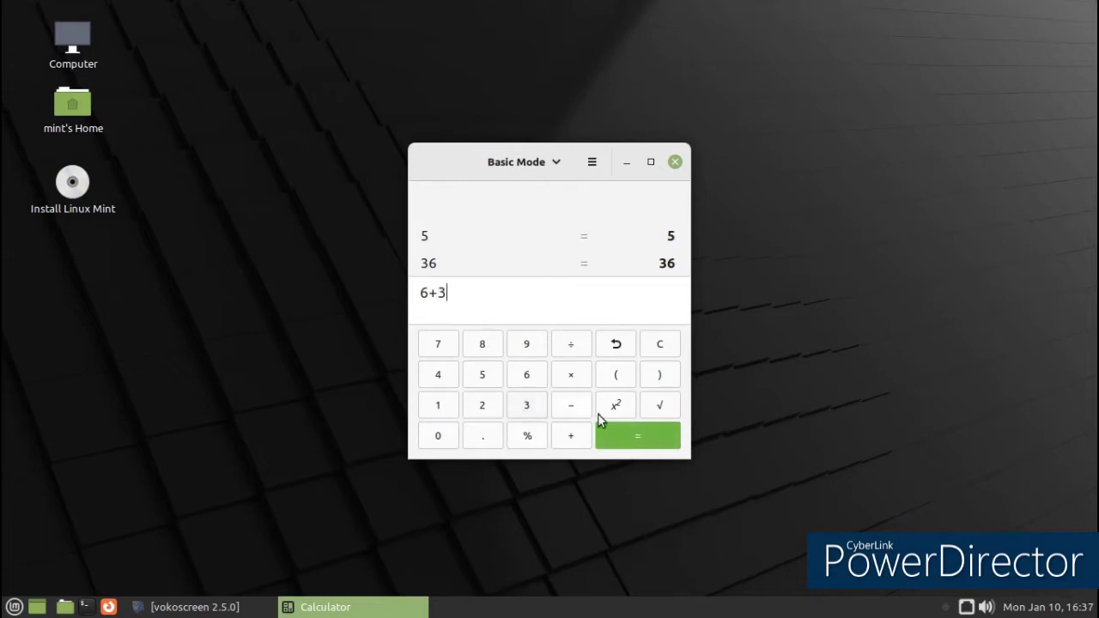
pyautogui.click(634, 436)
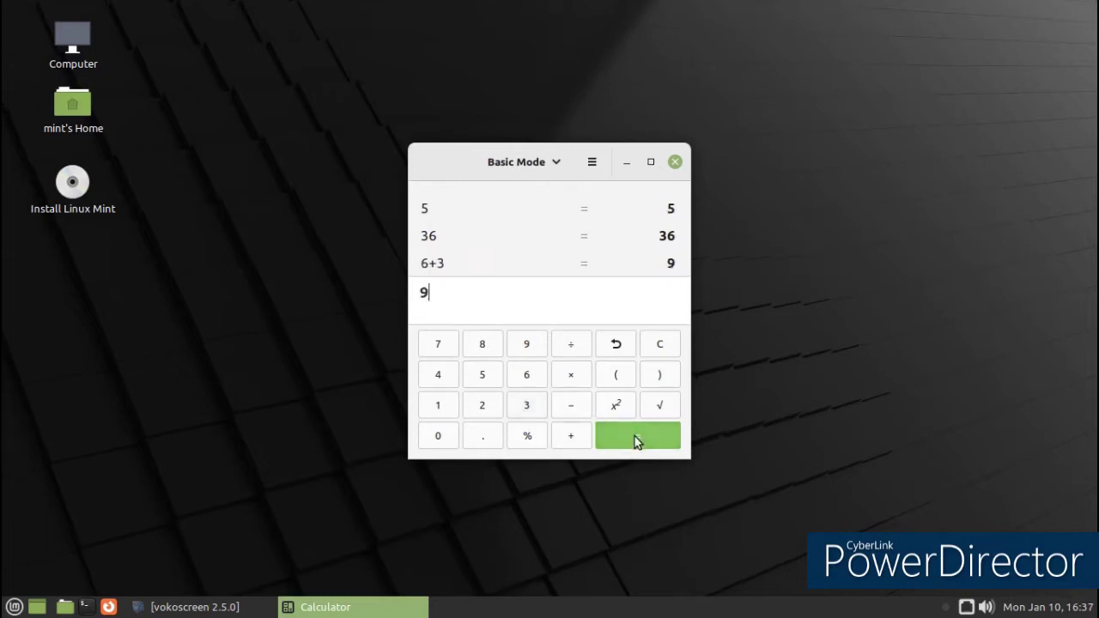
pyautogui.click(675, 163)
# - Open a Terminal window from the favorite applications
pyautogui.click(14, 607)
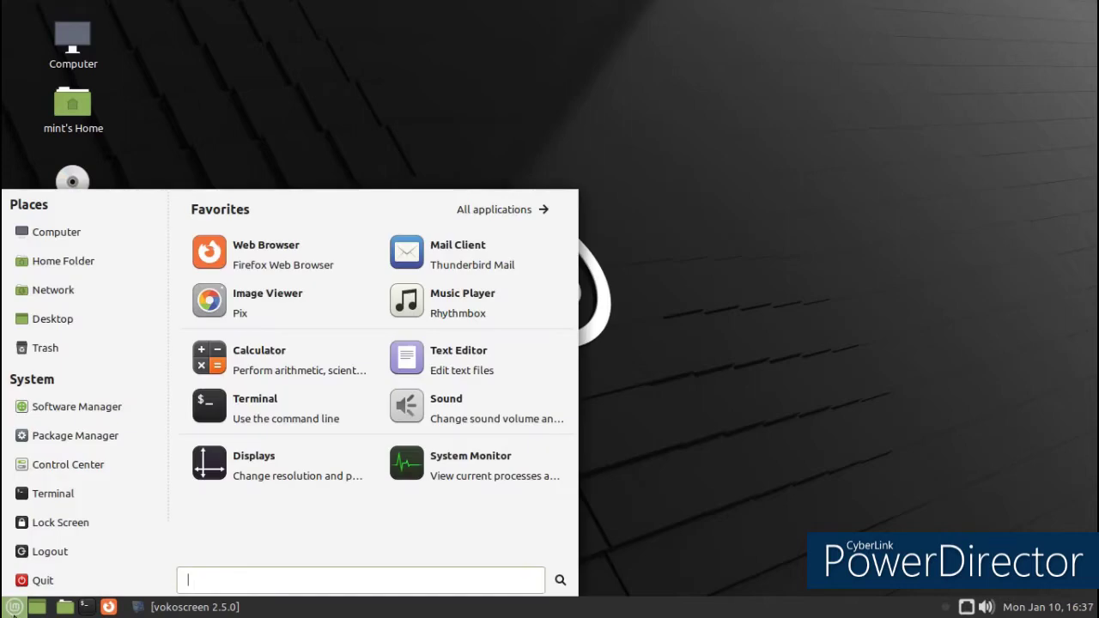
pyautogui.click(673, 338)
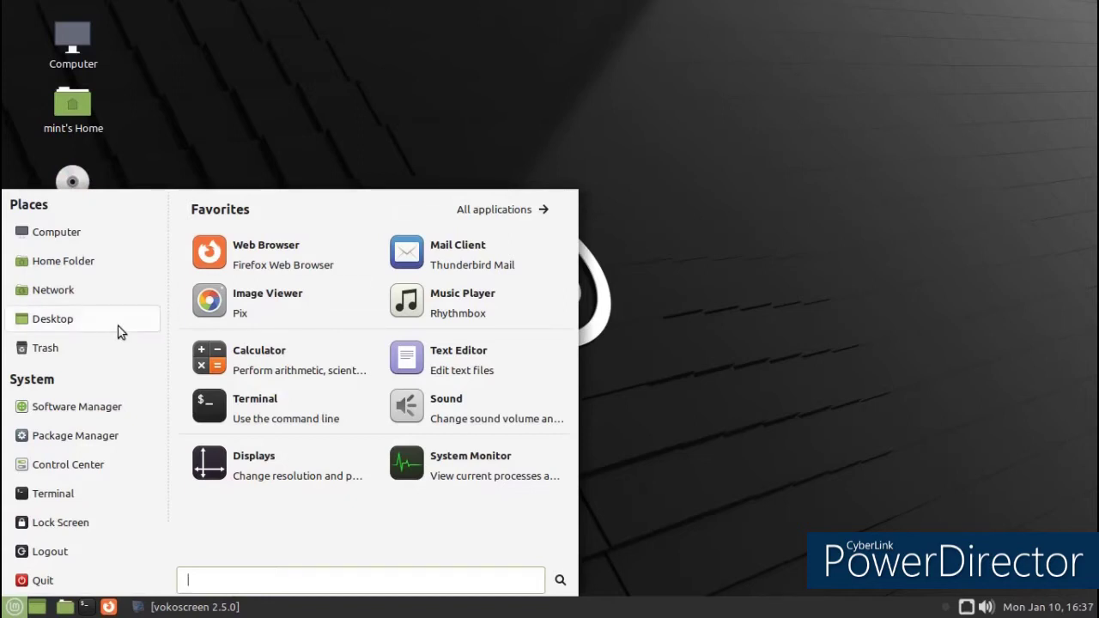
pyautogui.click(309, 401)
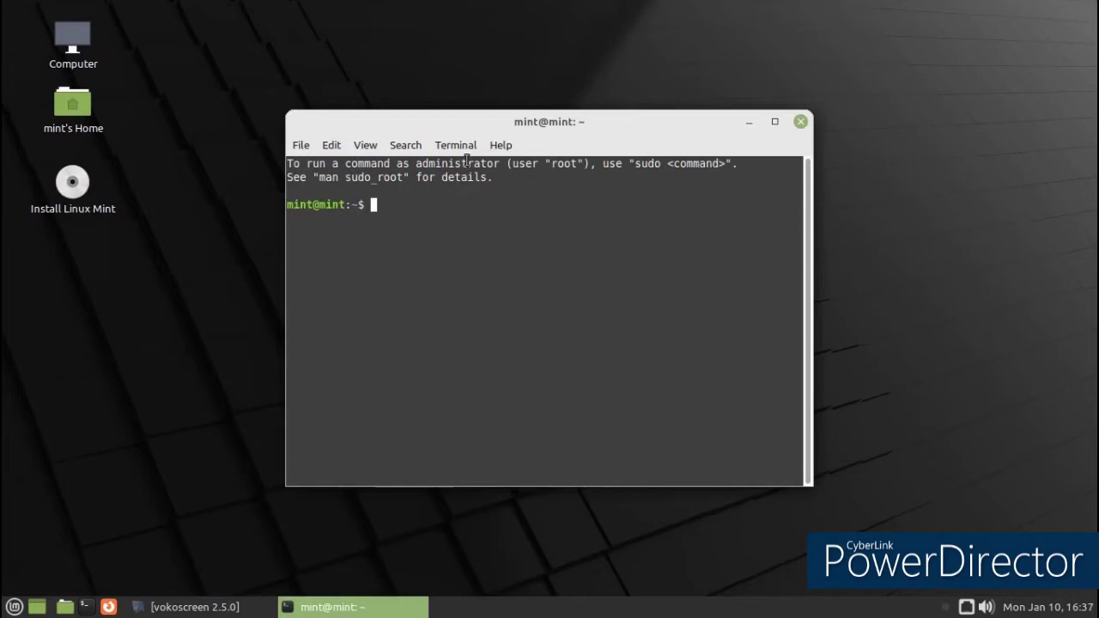
# - Look over the terminal's menu options and Default profile preferences, and close the terminal
pyautogui.click(441, 153)
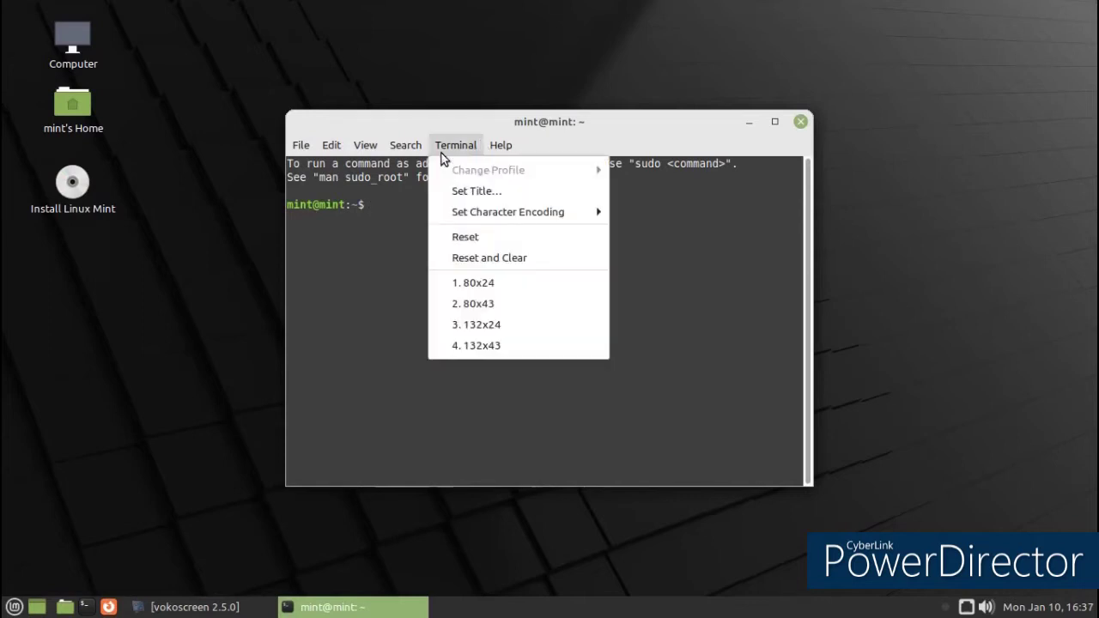
pyautogui.moveTo(367, 152)
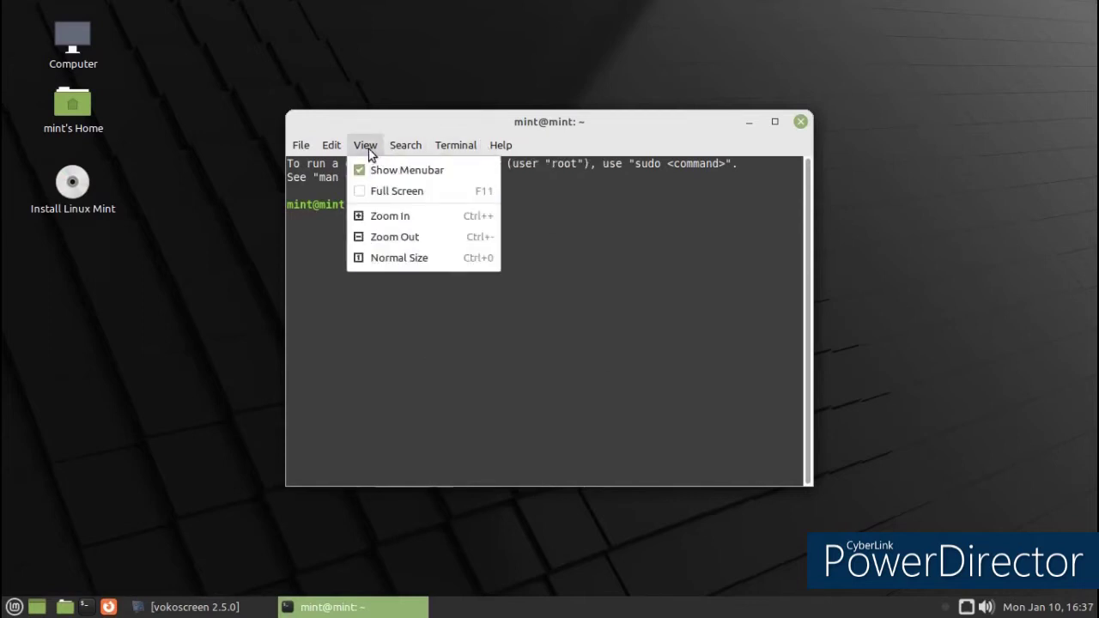
pyautogui.moveTo(334, 153)
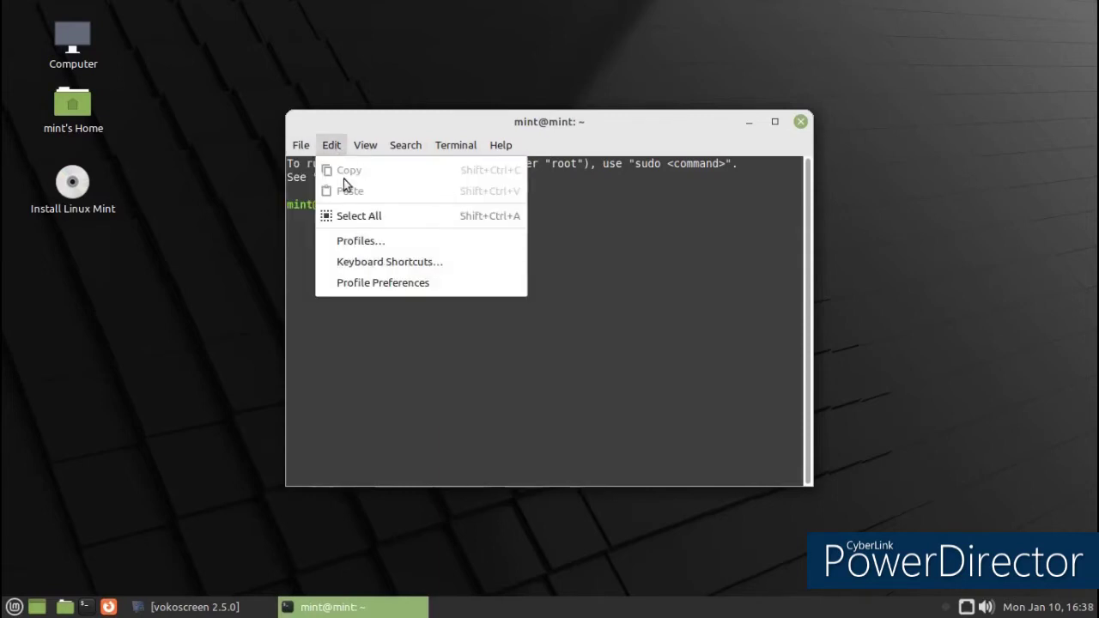
pyautogui.click(361, 282)
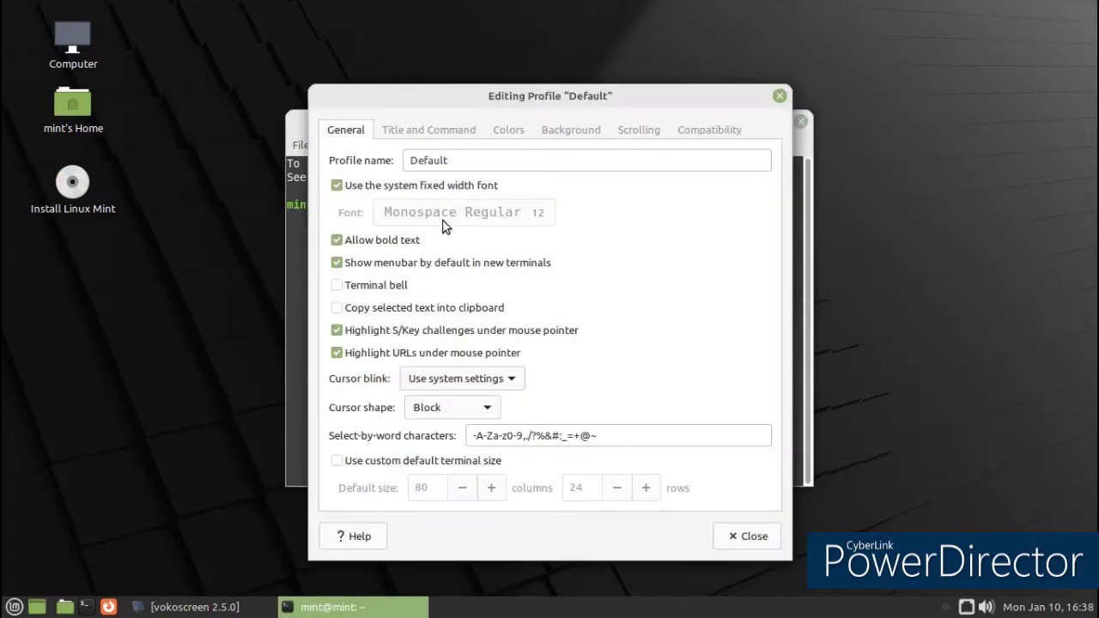
pyautogui.click(735, 533)
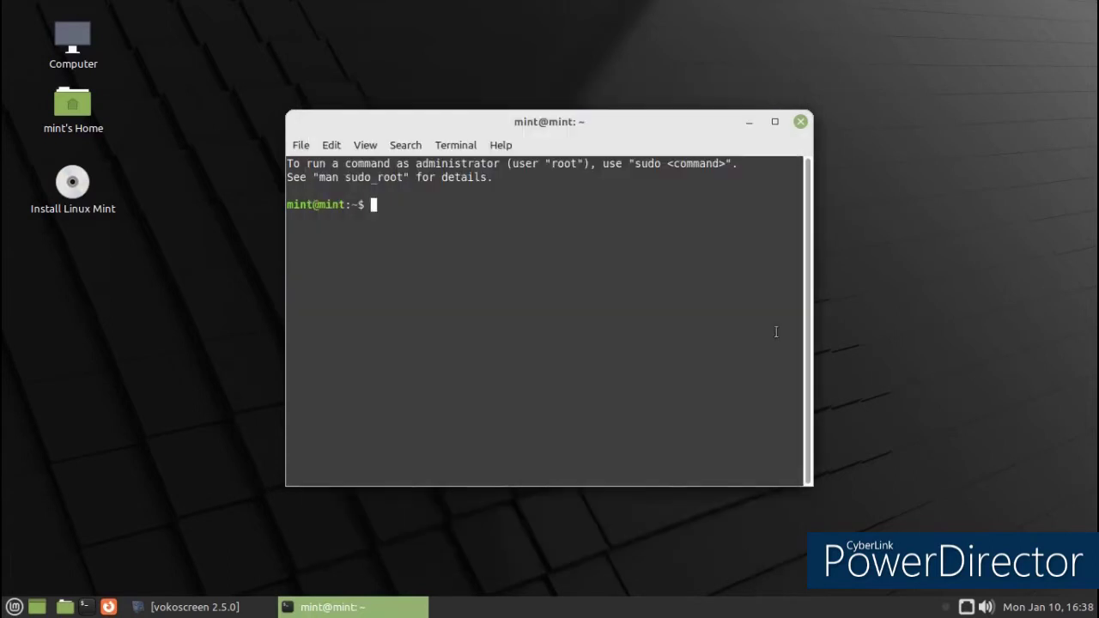
pyautogui.click(799, 122)
# - Open the desktop background preferences and apply the wallpaper with blue and pink streaks
pyautogui.rightClick(418, 183)
pyautogui.click(459, 384)
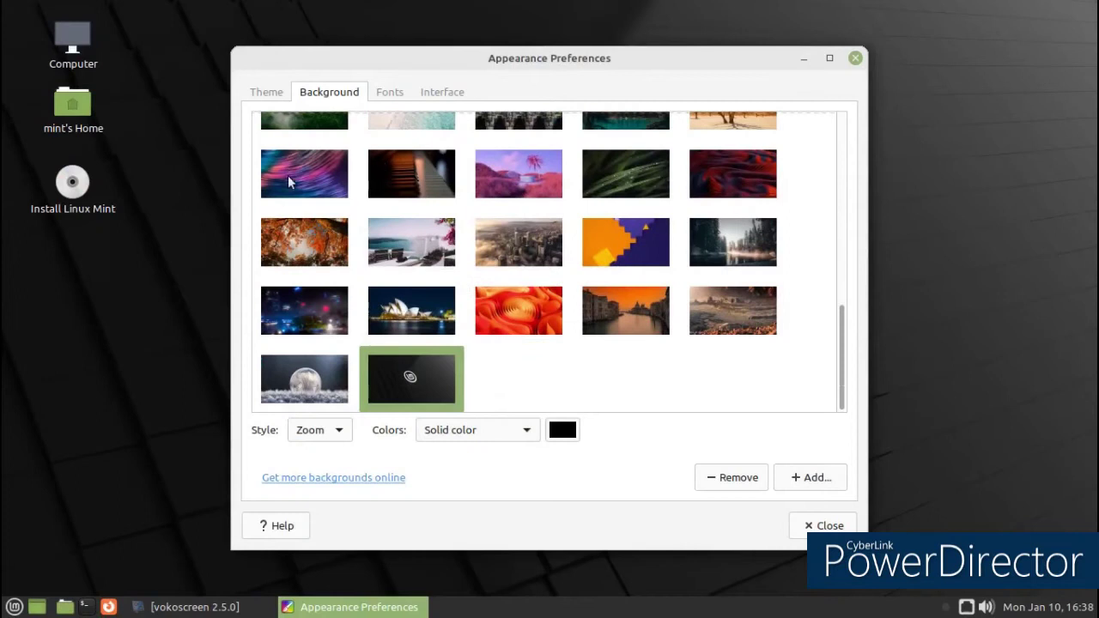
pyautogui.click(289, 176)
# - Change the desktop background to the abstract purple and orange wallpaper near the start of the collection
pyautogui.scroll(3, 642, 296)
pyautogui.scroll(5, 642, 308)
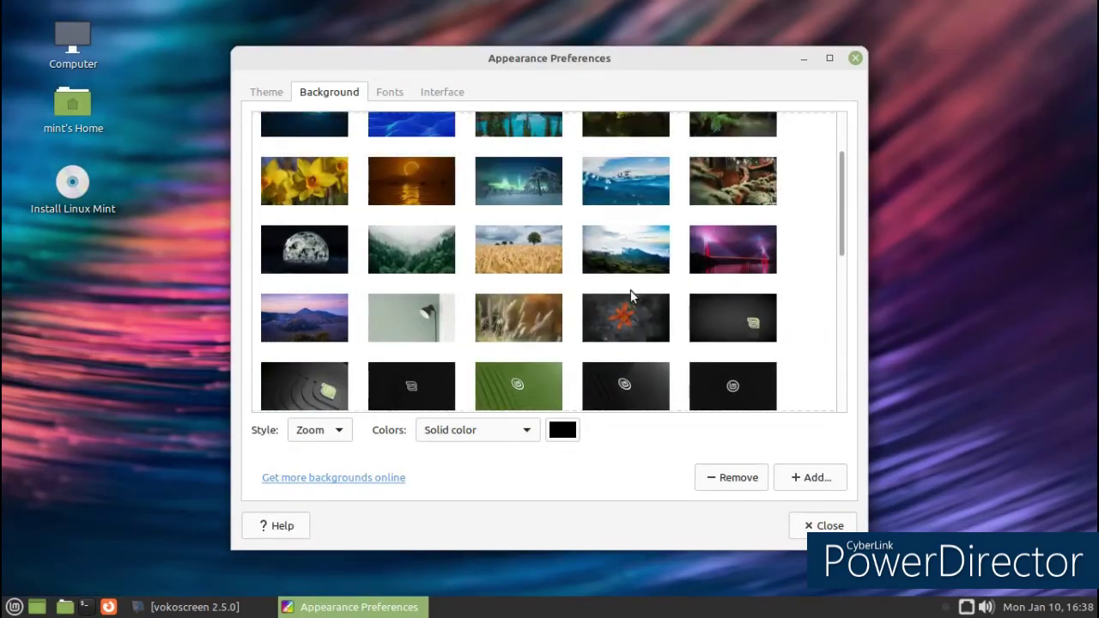
pyautogui.scroll(3, 629, 293)
pyautogui.click(524, 140)
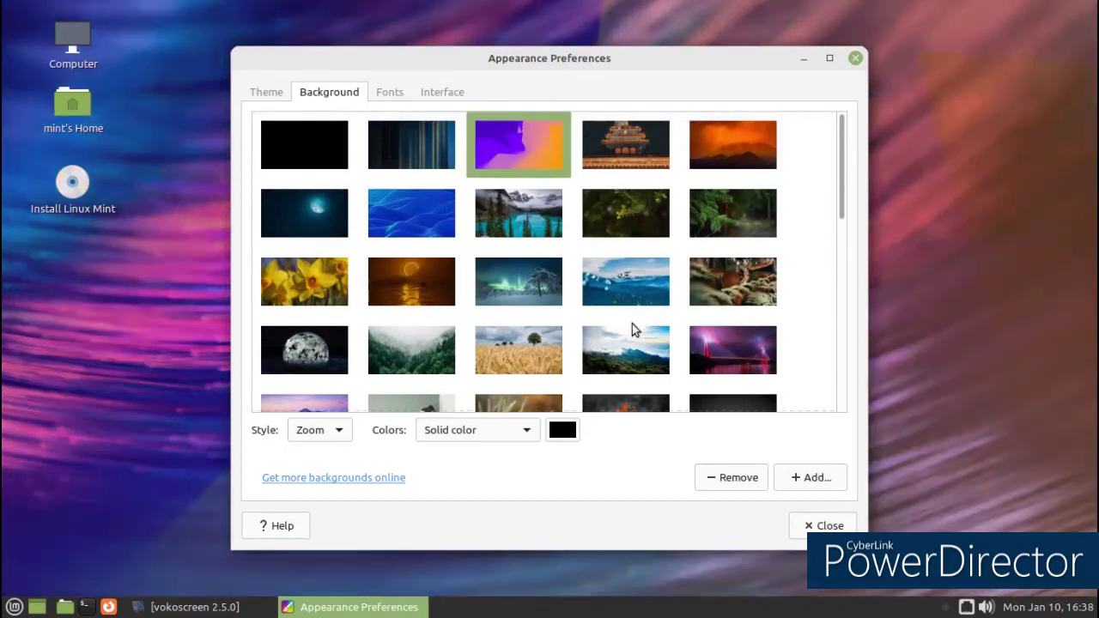
# - Apply the Mint-Y-Aqua desktop theme and check how it looks in the application menu
pyautogui.click(289, 96)
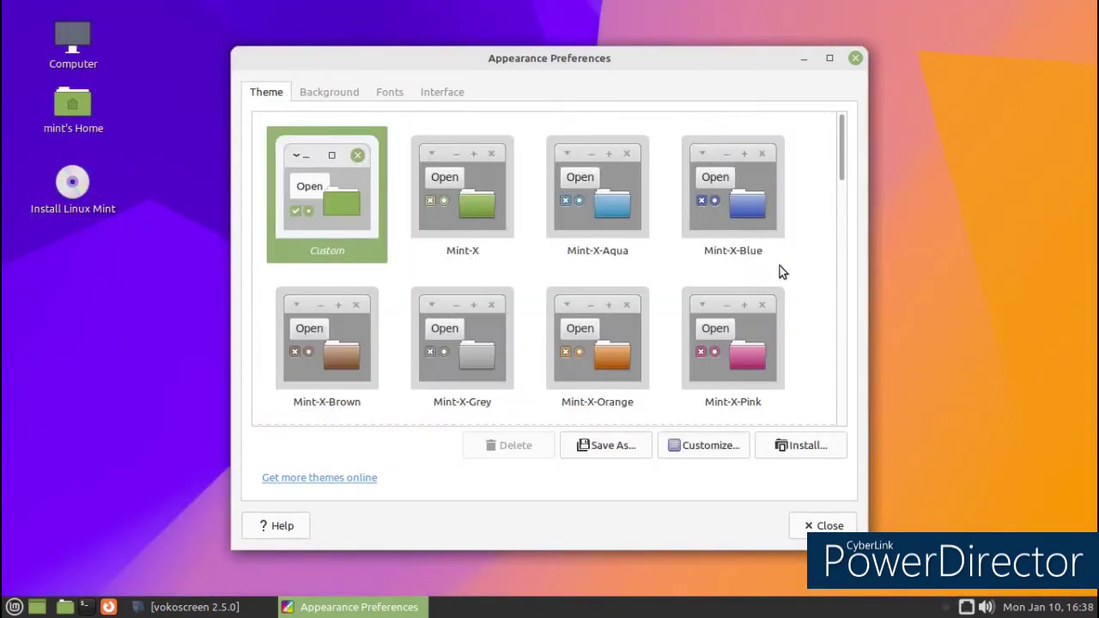
pyautogui.scroll(-5, 756, 272)
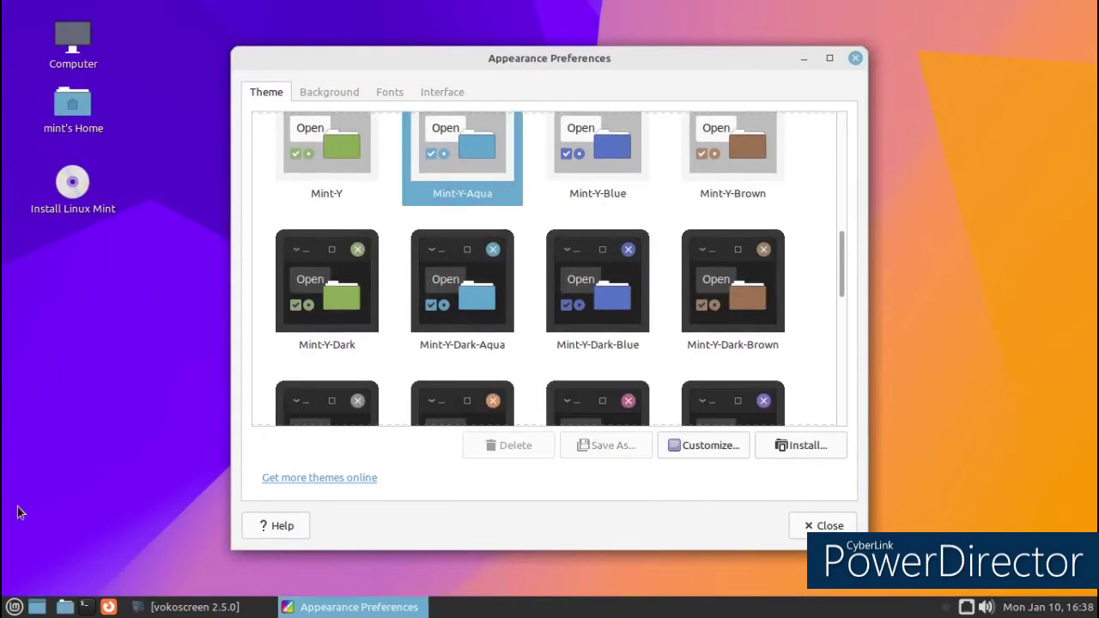
pyautogui.press('super')
pyautogui.click(163, 156)
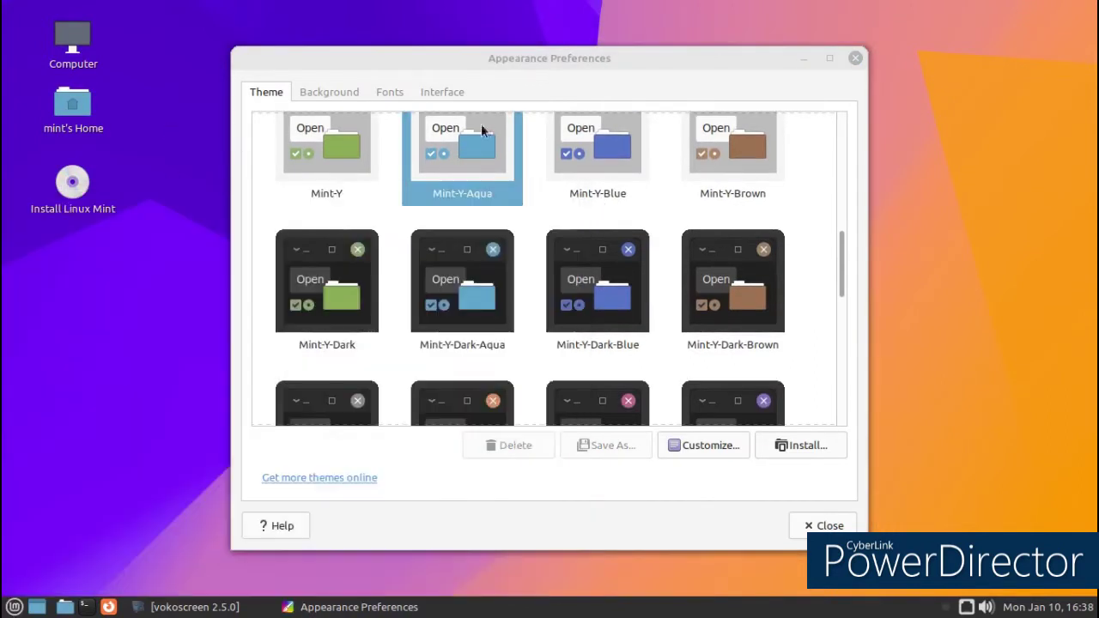
# - Apply the dark Mint-Y theme with teal accents and preview it in the application menu
pyautogui.scroll(-5, 567, 191)
pyautogui.click(629, 319)
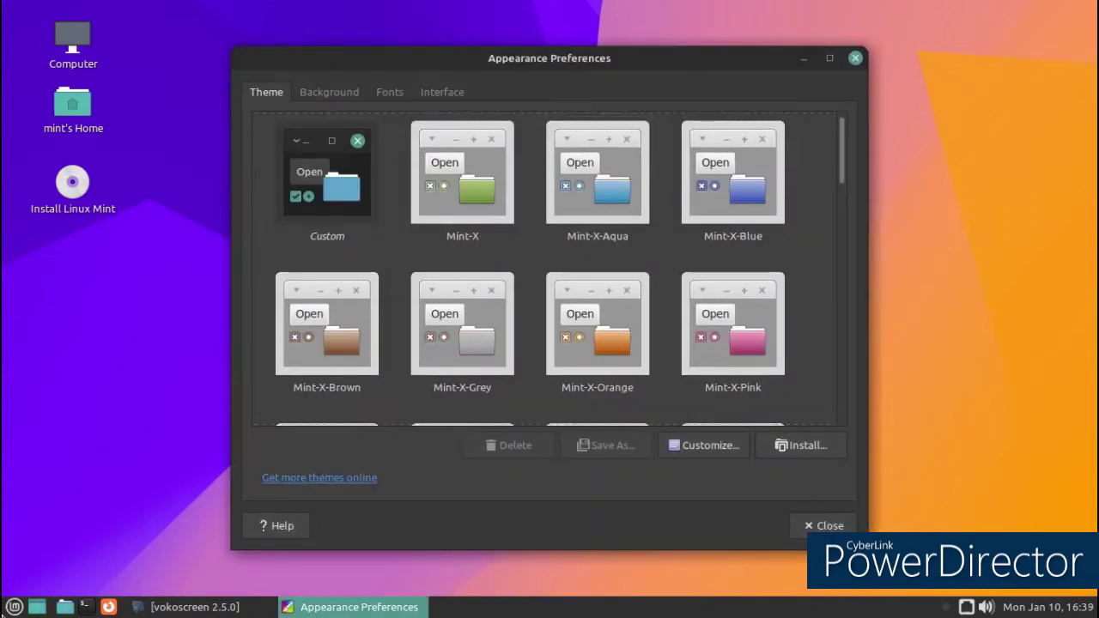
pyautogui.press('super')
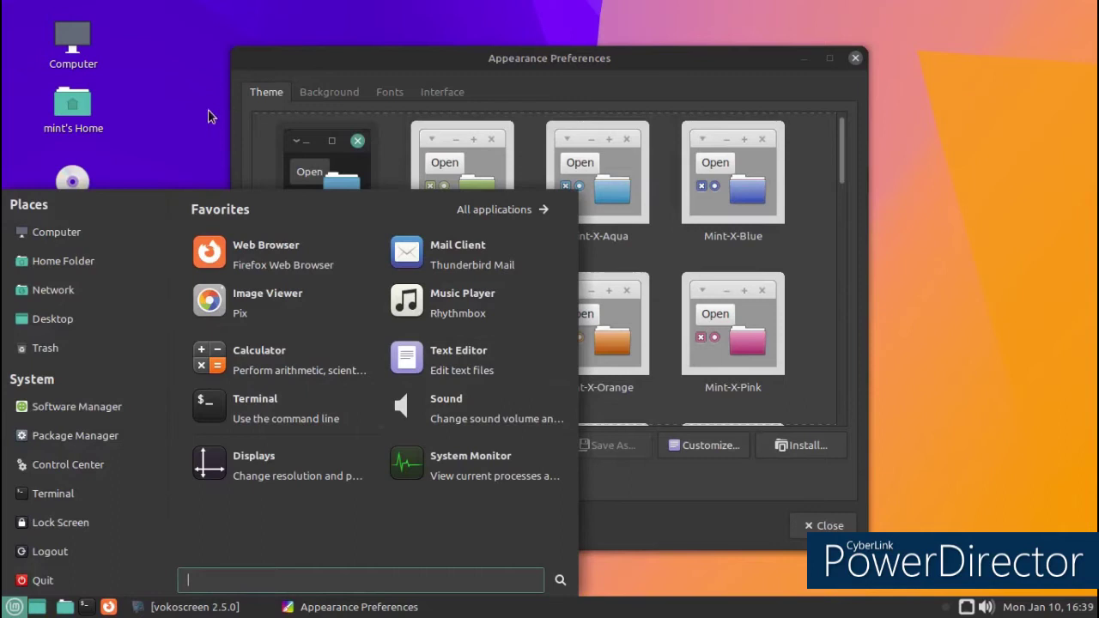
pyautogui.click(325, 117)
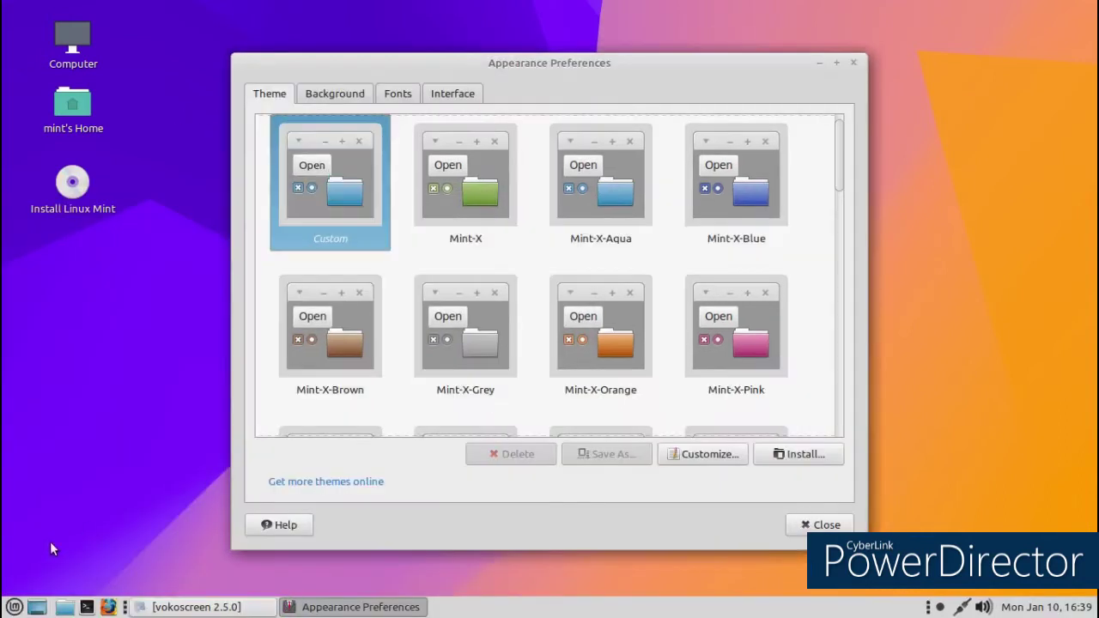
# - Preview the light Mint-X theme with blue accents in the application menu and switch to the teal Mint-X variant
pyautogui.click(8, 607)
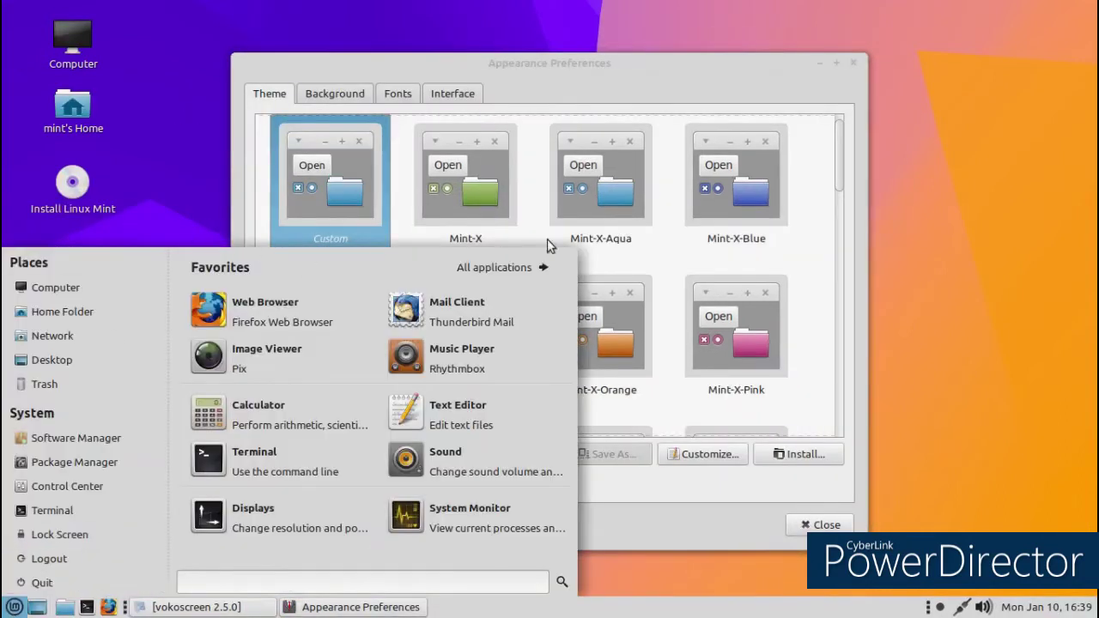
pyautogui.click(579, 57)
pyautogui.scroll(-4, 666, 252)
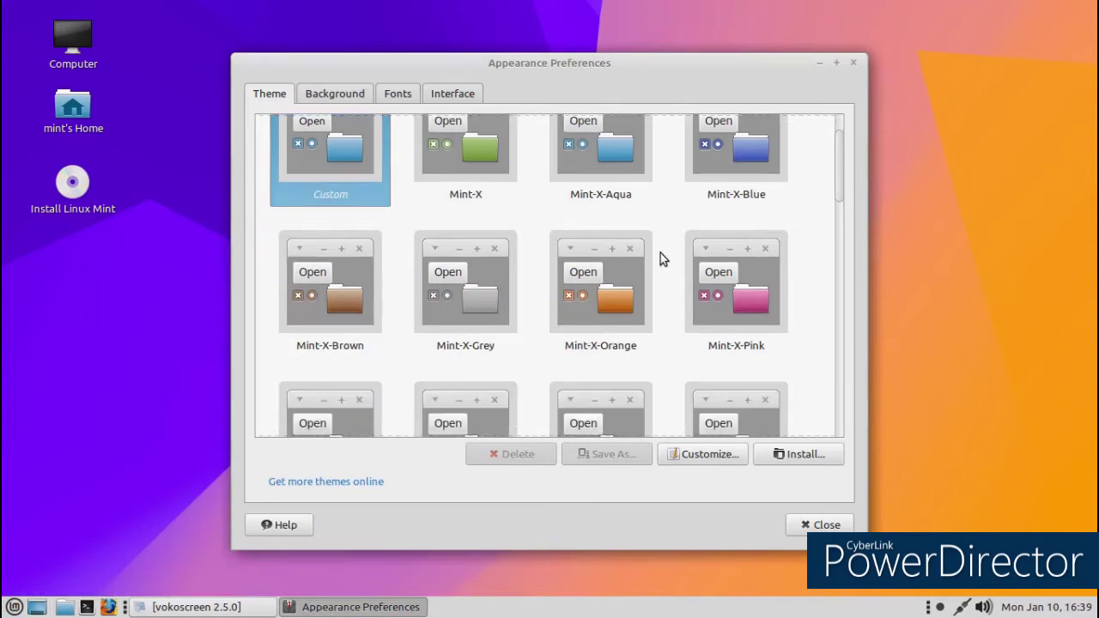
pyautogui.scroll(4, 761, 270)
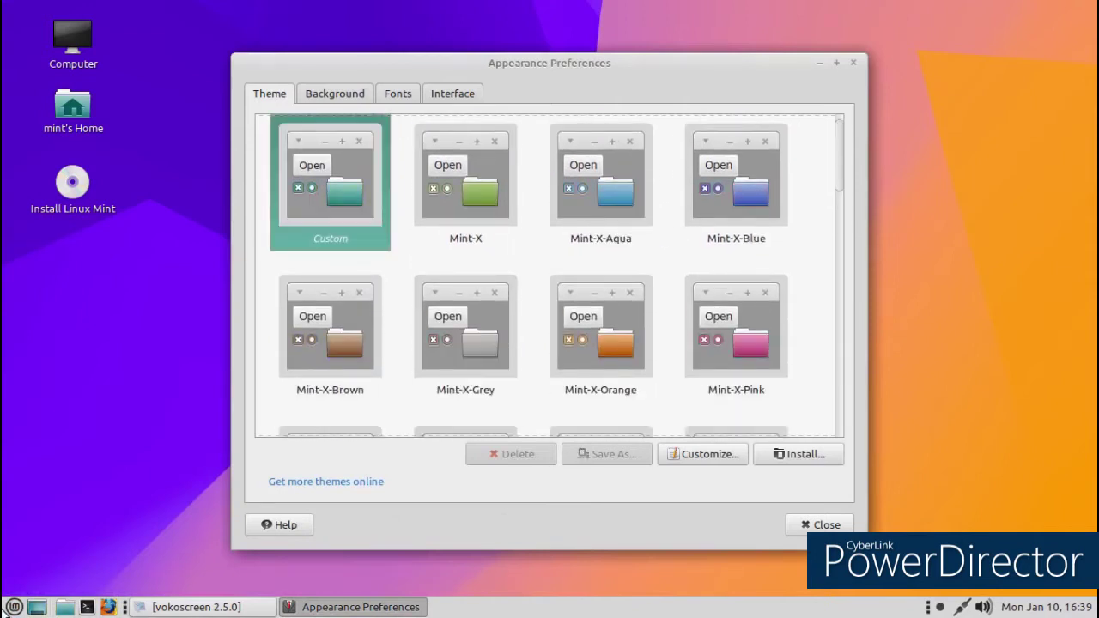
# - Preview the teal Mint-X theme in the application menu, then switch to Mint-Y-Aqua and close the appearance preferences
pyautogui.click(13, 608)
pyautogui.click(351, 191)
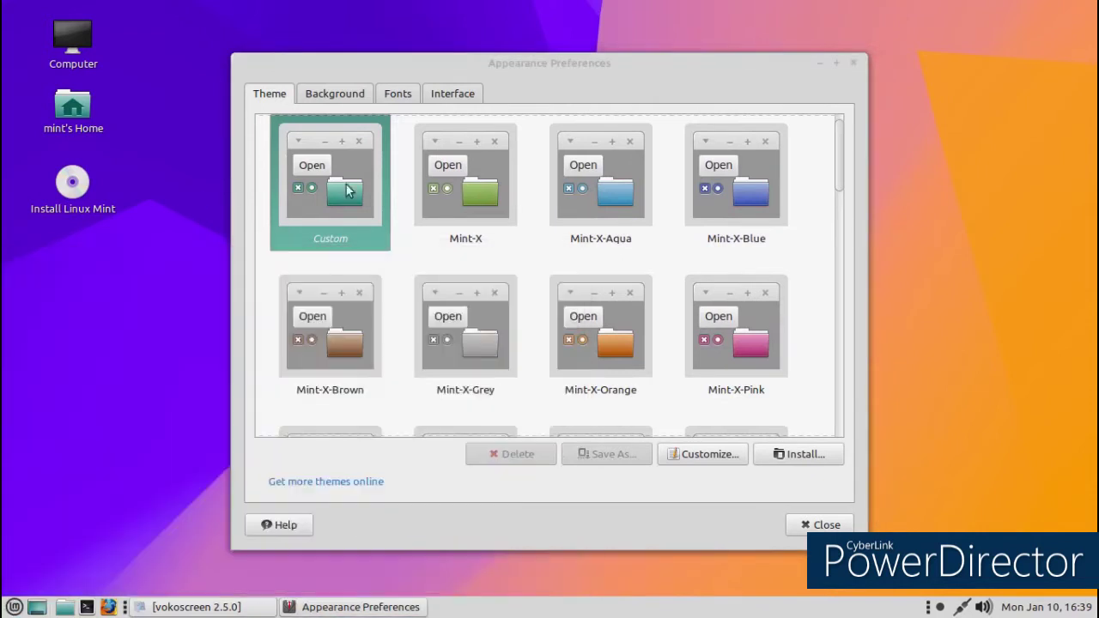
pyautogui.scroll(-1, 525, 196)
pyautogui.scroll(-2, 525, 196)
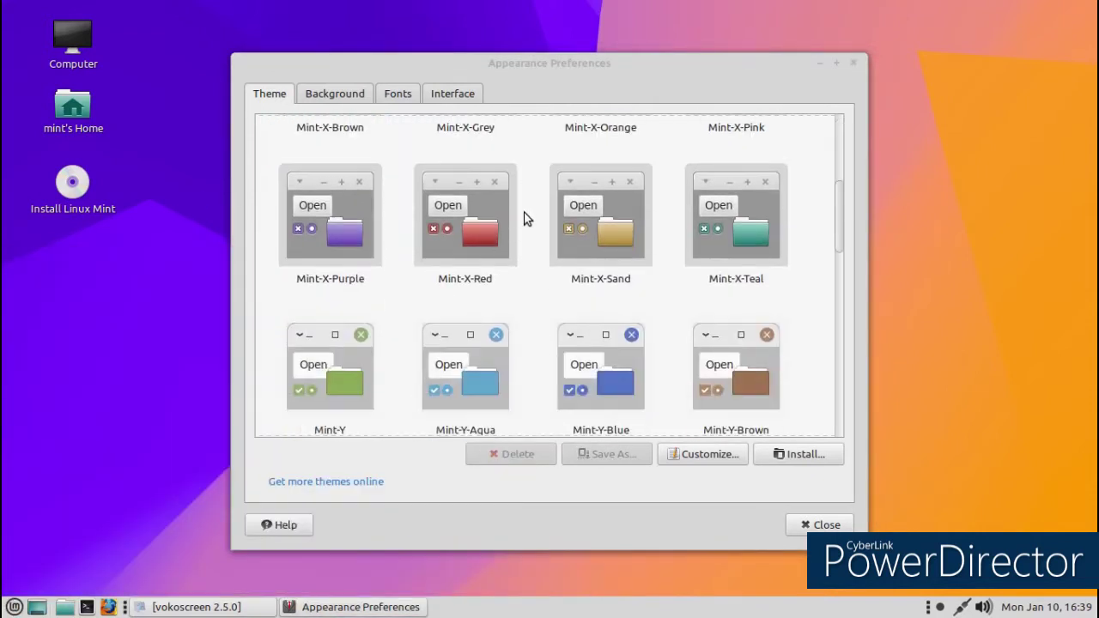
pyautogui.click(498, 370)
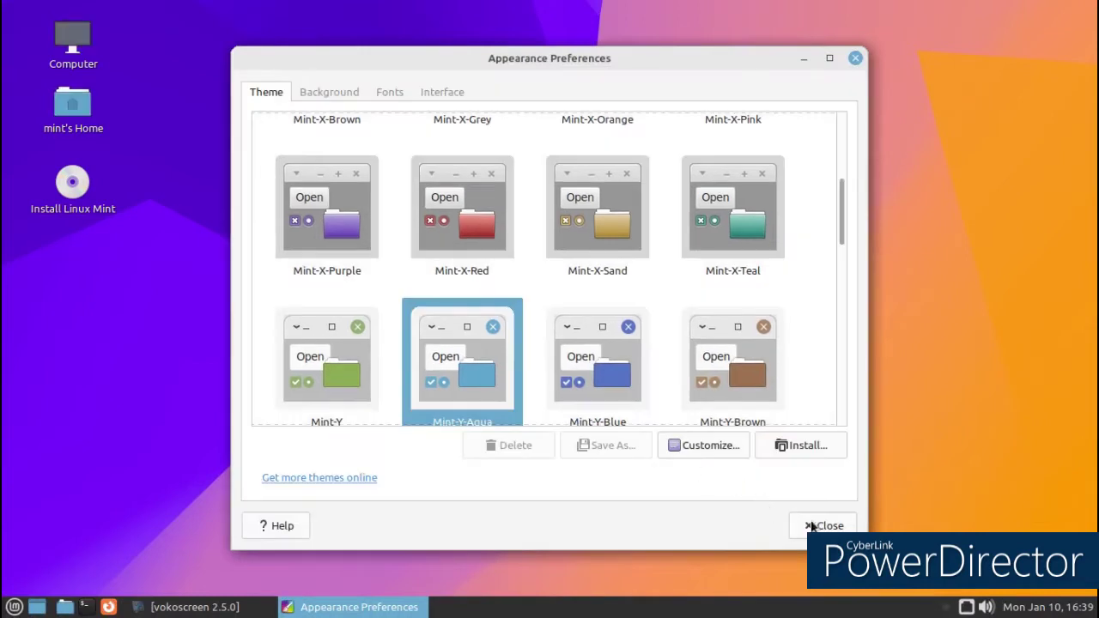
pyautogui.click(826, 526)
# - Open the Control Center, look through its categories and open the Screensaver preferences under Look and Feel
pyautogui.click(15, 607)
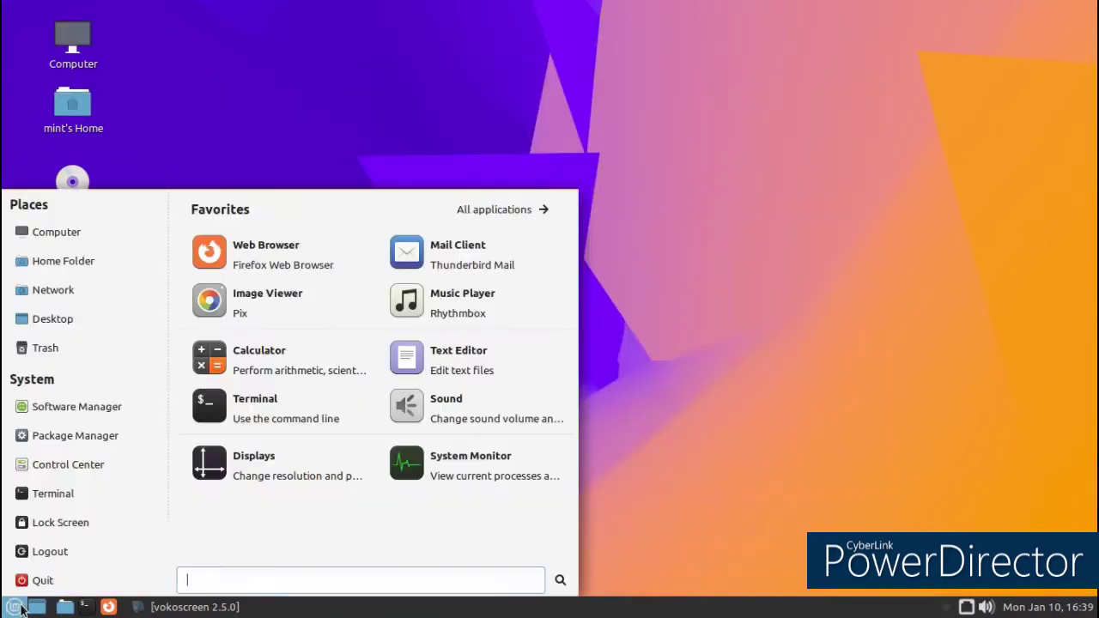
pyautogui.click(132, 463)
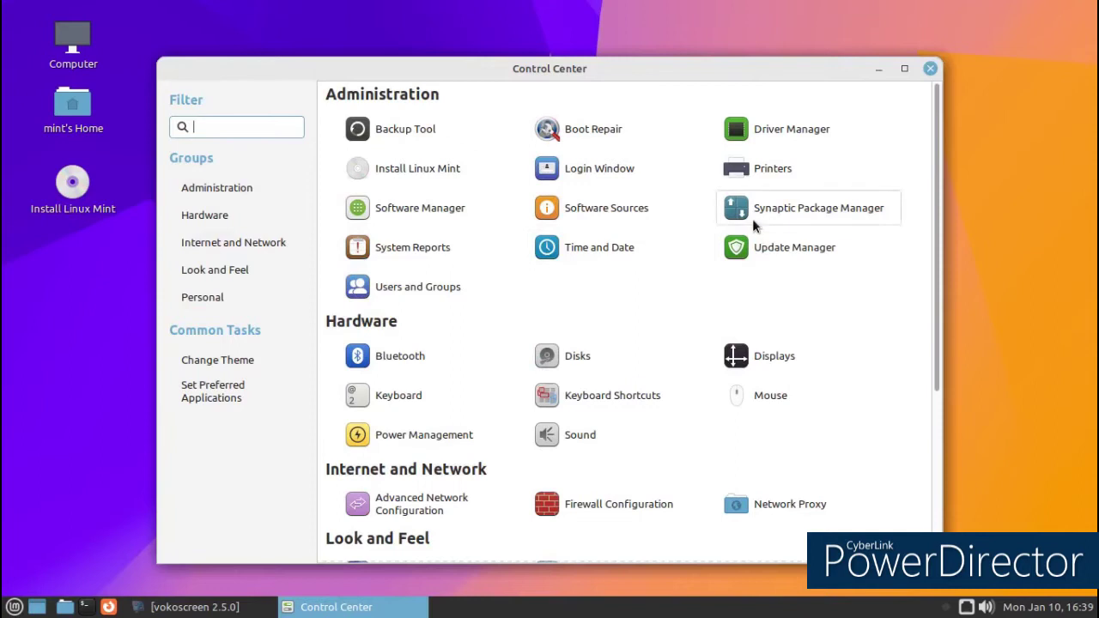
pyautogui.scroll(-3, 750, 172)
pyautogui.scroll(-4, 747, 176)
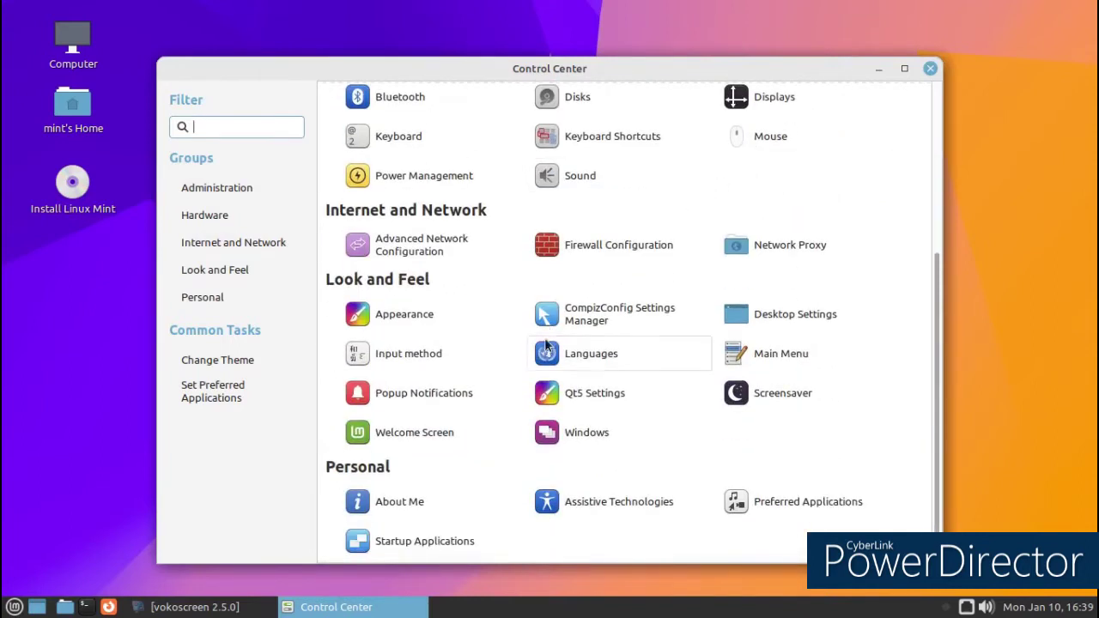
pyautogui.click(767, 390)
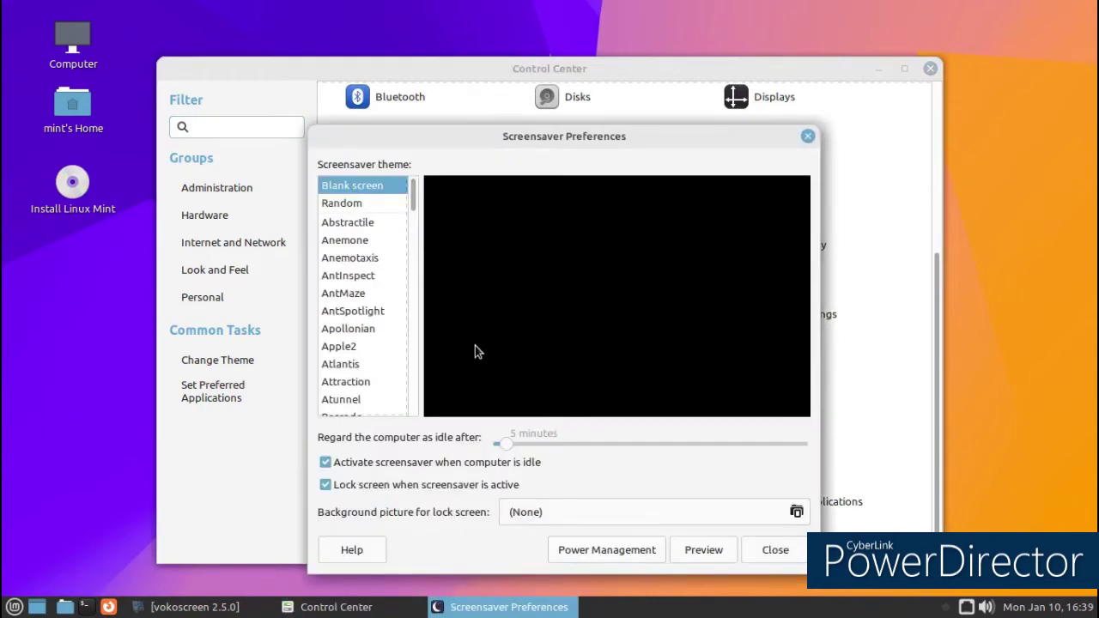
# - Preview the Anemone, AntMaze, AntSpotlight, Apollonian, Attraction and BinaryRing screensaver themes
pyautogui.click(335, 240)
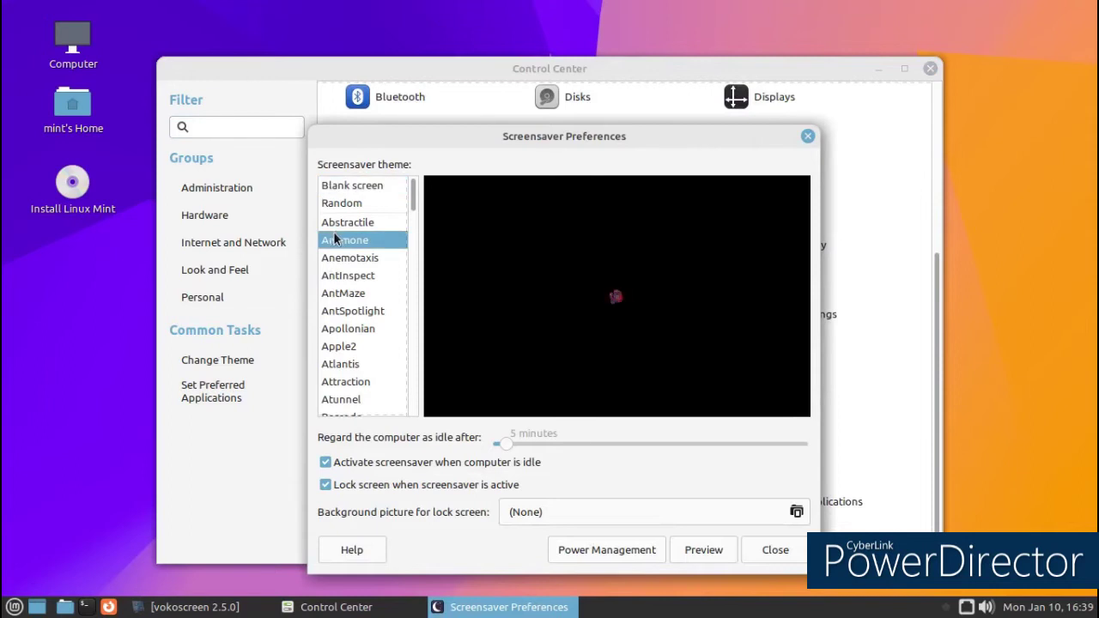
pyautogui.click(341, 293)
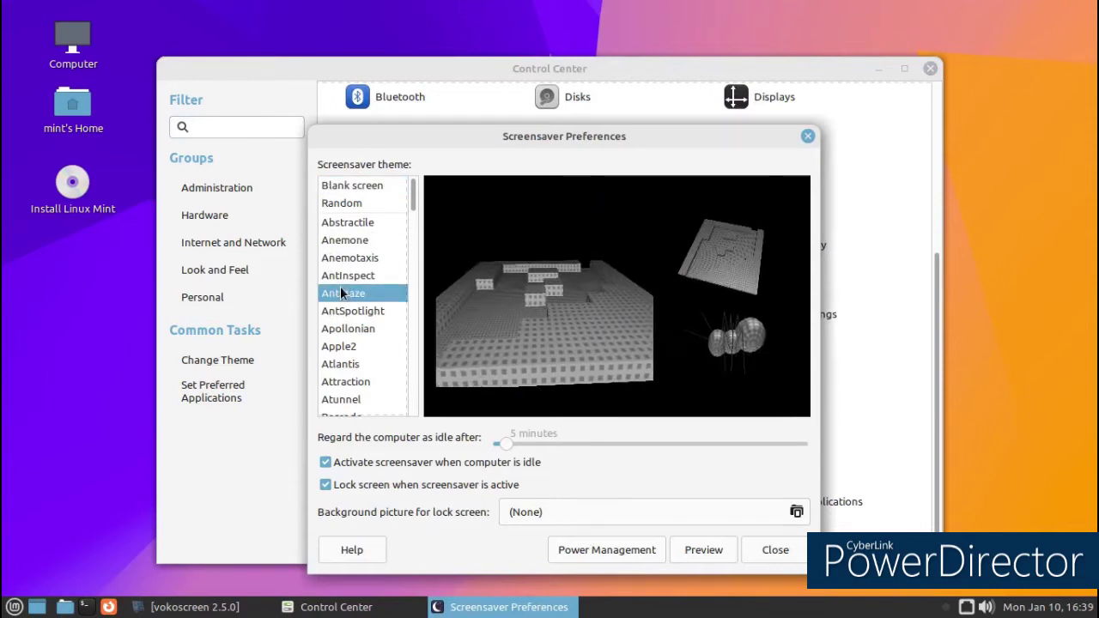
pyautogui.click(353, 314)
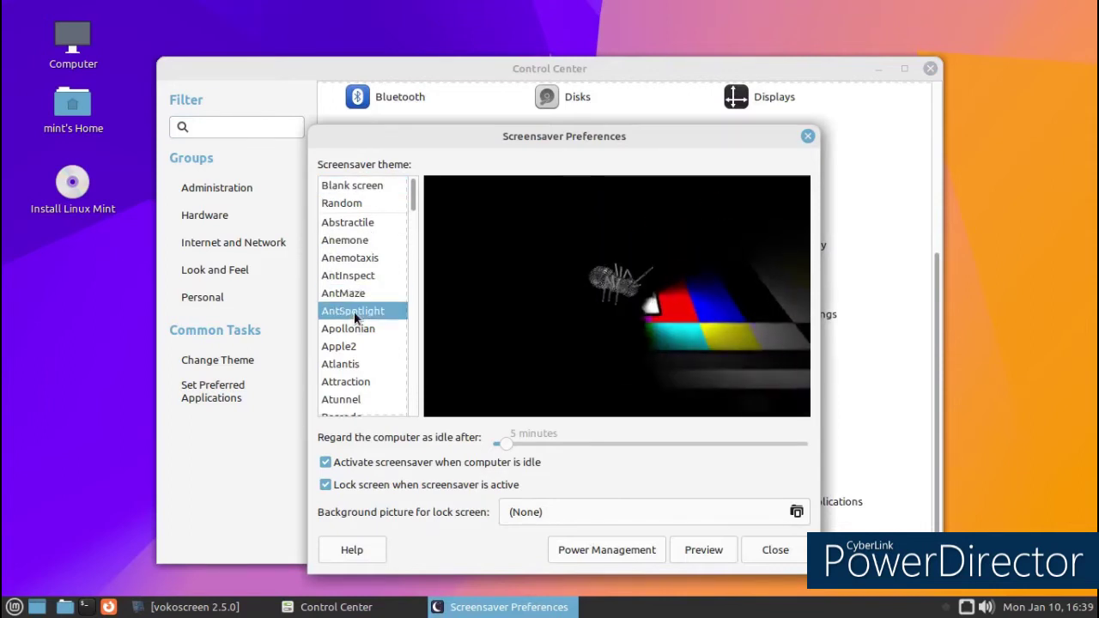
pyautogui.click(358, 335)
pyautogui.scroll(-3, 359, 342)
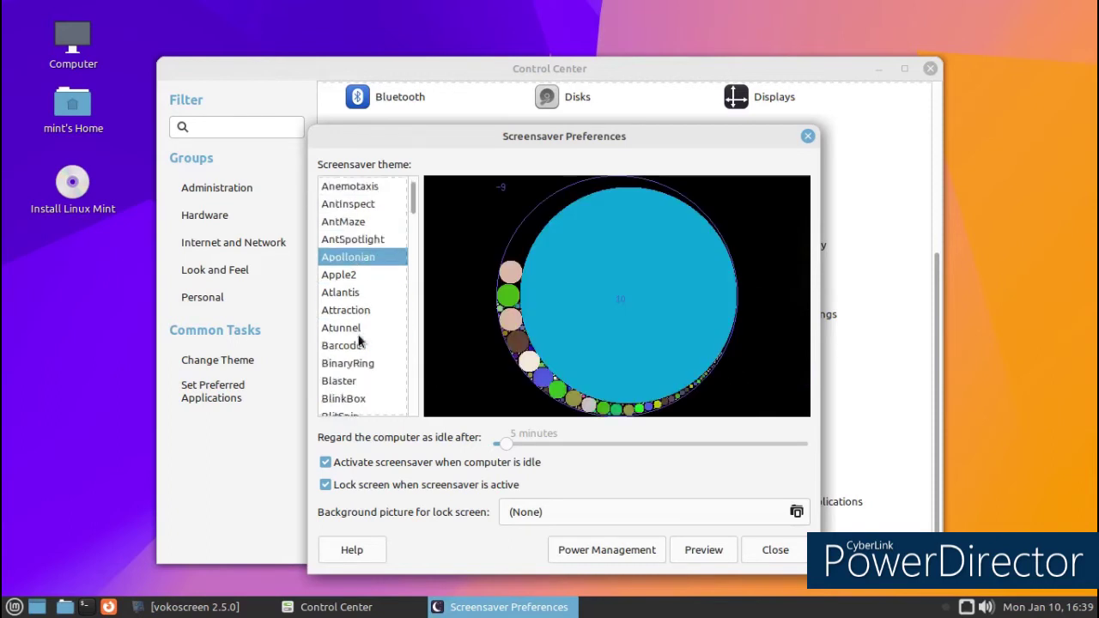
pyautogui.click(344, 274)
pyautogui.scroll(-1, 346, 287)
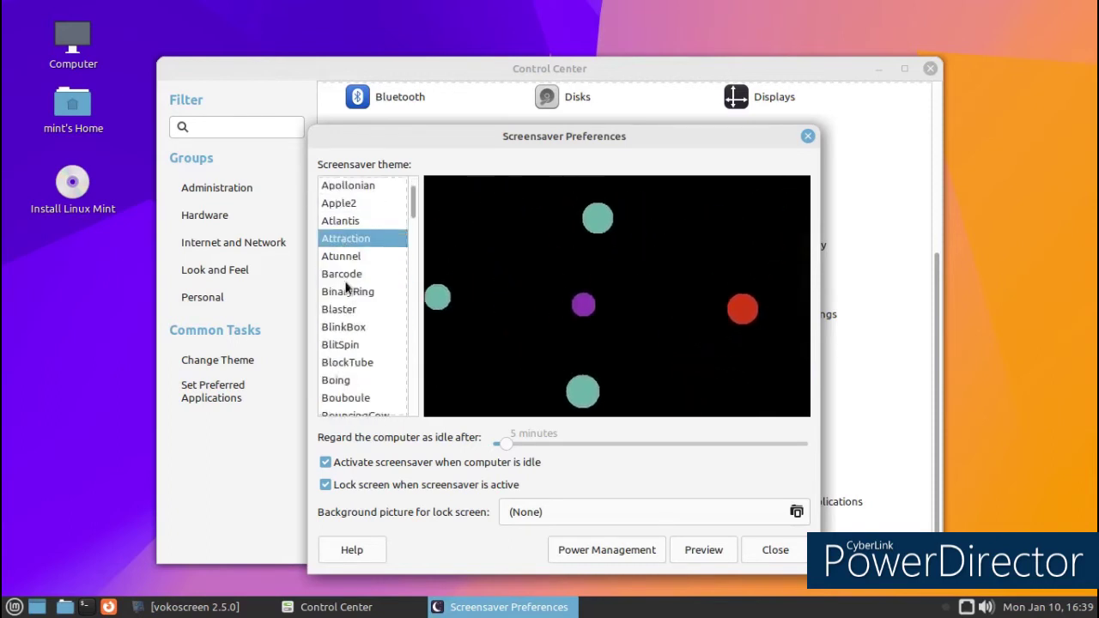
pyautogui.click(348, 293)
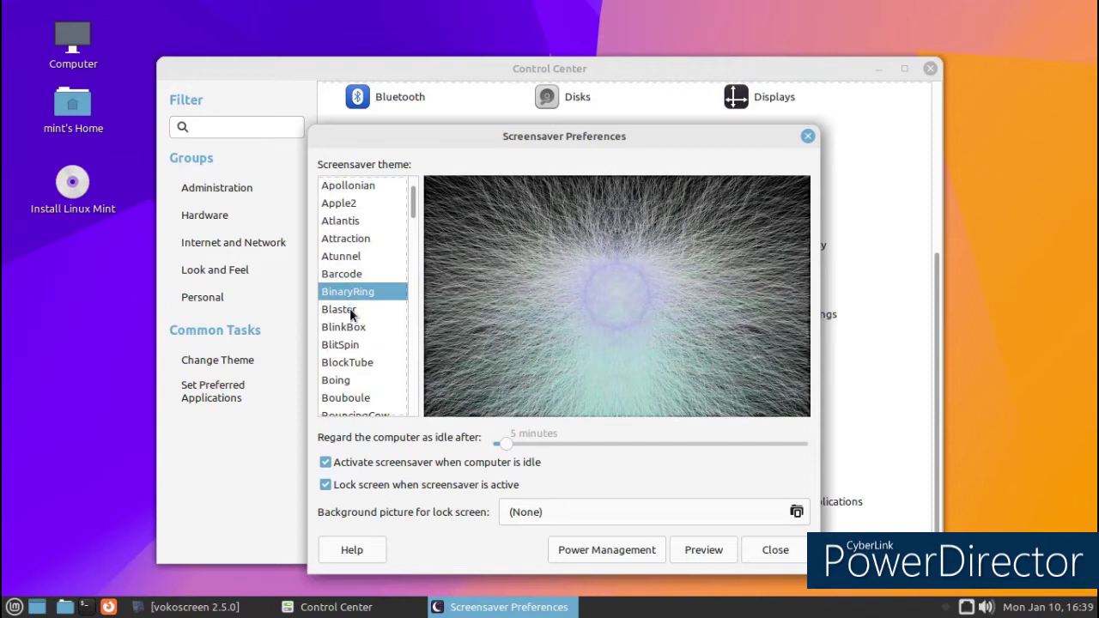
# - Preview screensaver themes further down the list, including Blaster, Boing, CWaves and CompanionCube
pyautogui.click(351, 311)
pyautogui.scroll(-1, 351, 314)
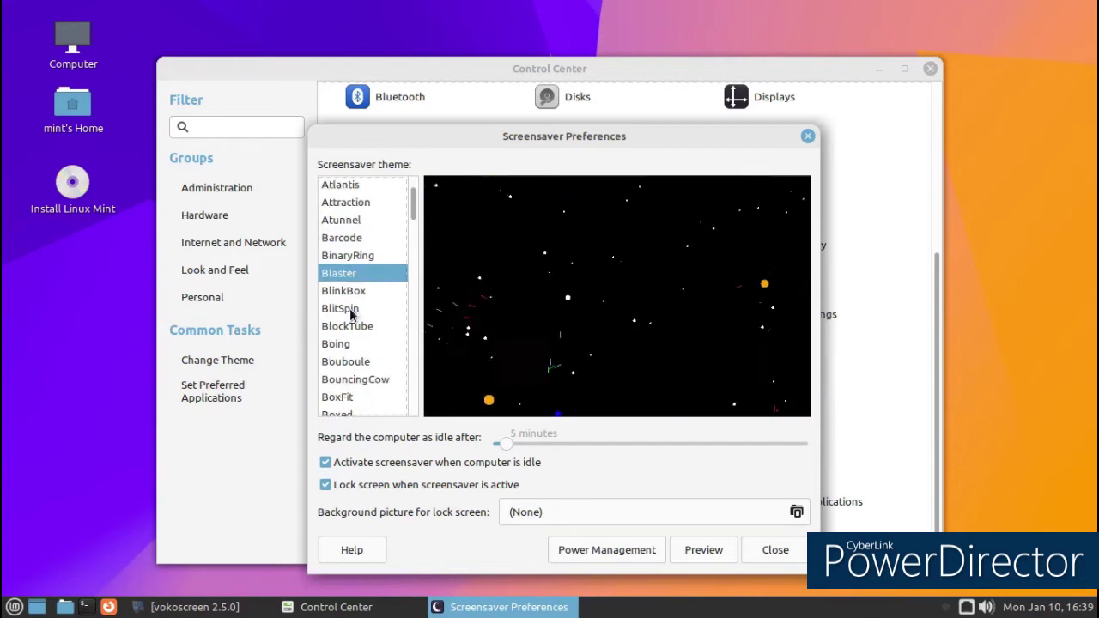
pyautogui.scroll(-1, 351, 315)
pyautogui.click(350, 309)
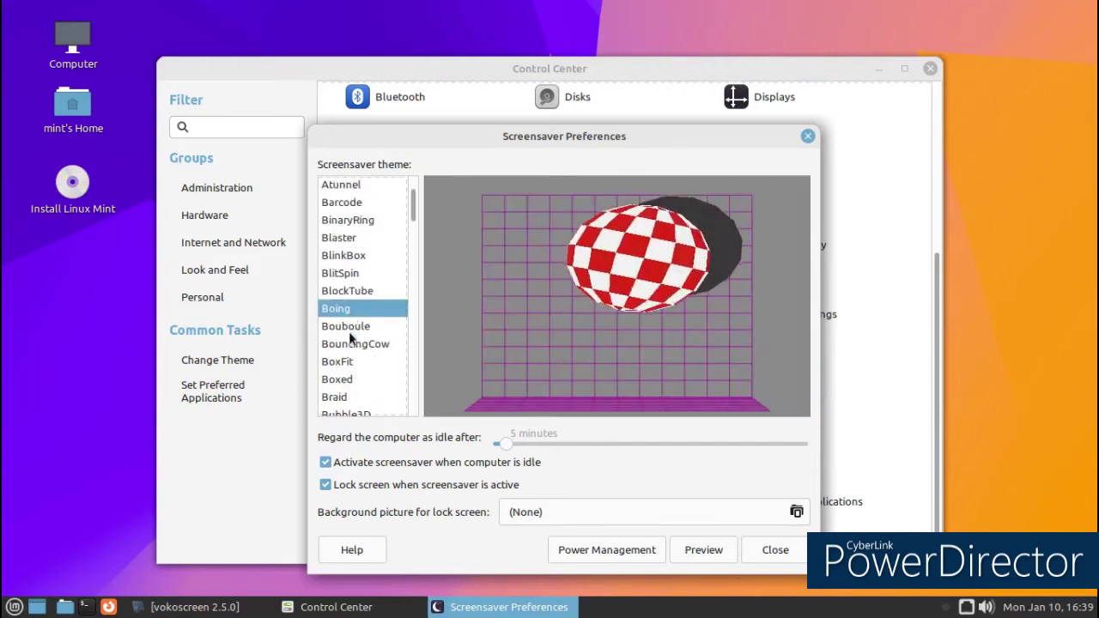
pyautogui.click(350, 380)
pyautogui.scroll(-3, 349, 381)
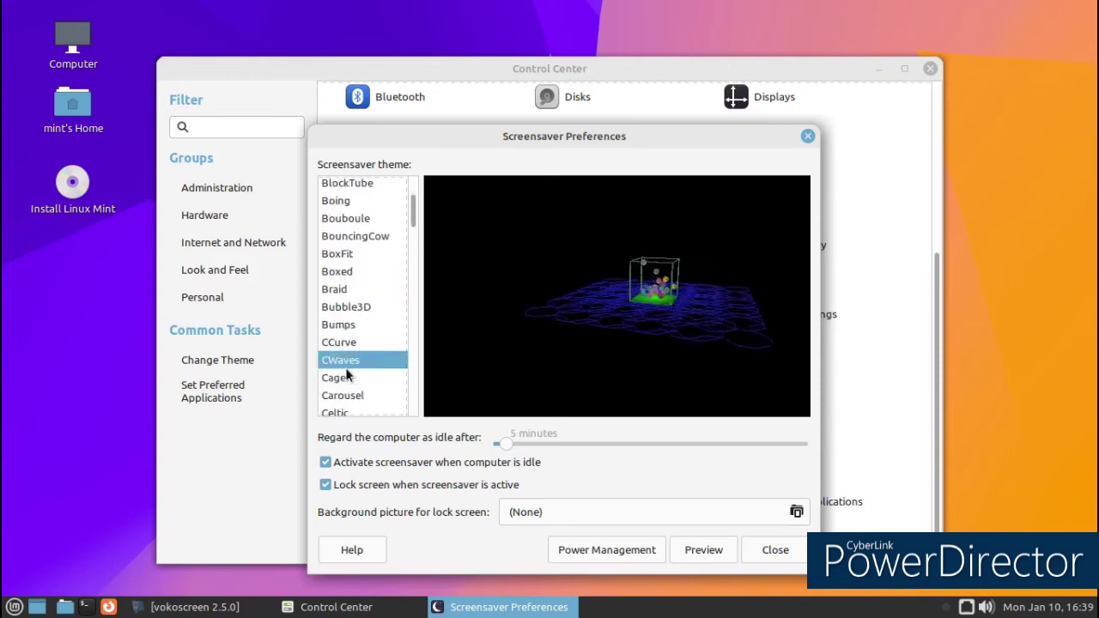
pyautogui.click(347, 360)
pyautogui.scroll(-1, 346, 371)
pyautogui.scroll(-2, 346, 375)
pyautogui.click(346, 375)
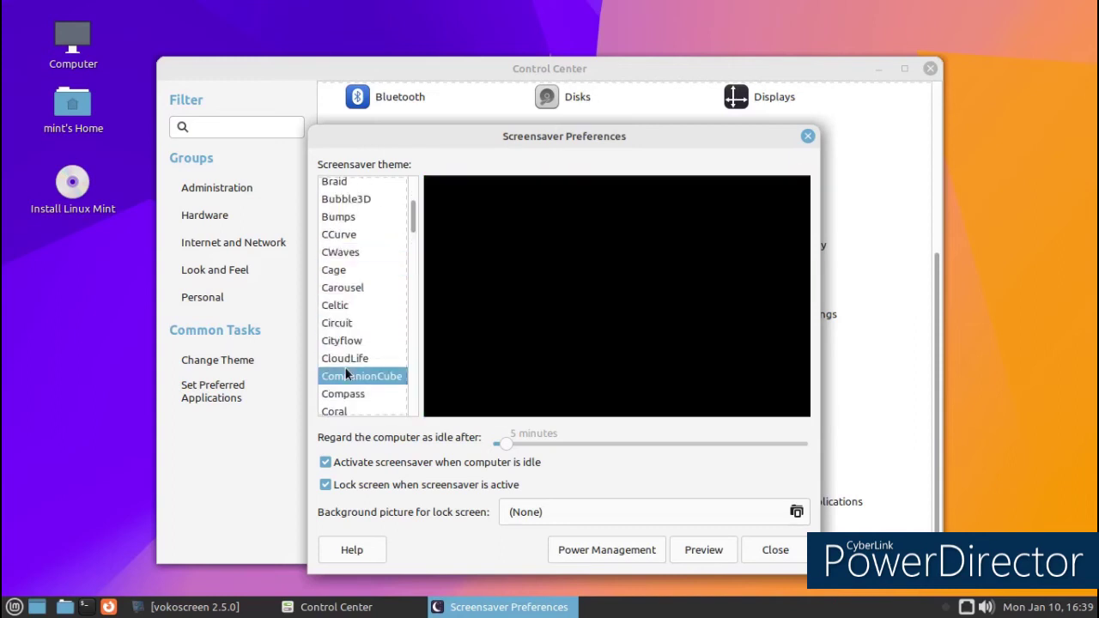
# - Try the Compass and Crystal screensavers, then choose CubeTwist as the screensaver theme and close the preferences
pyautogui.scroll(-2, 346, 375)
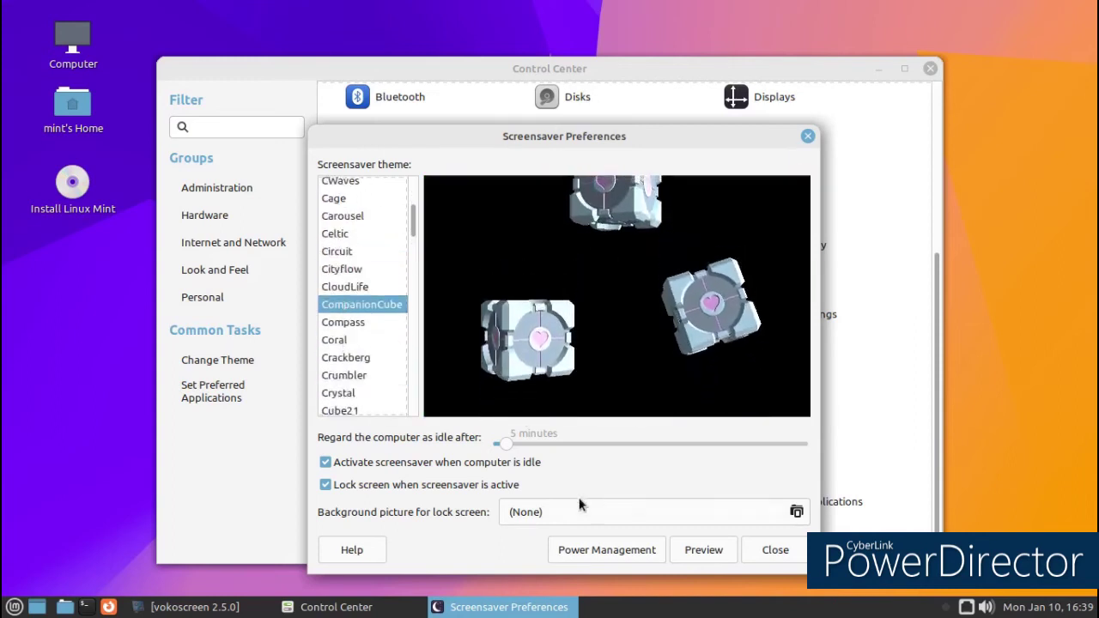
pyautogui.scroll(-1, 336, 327)
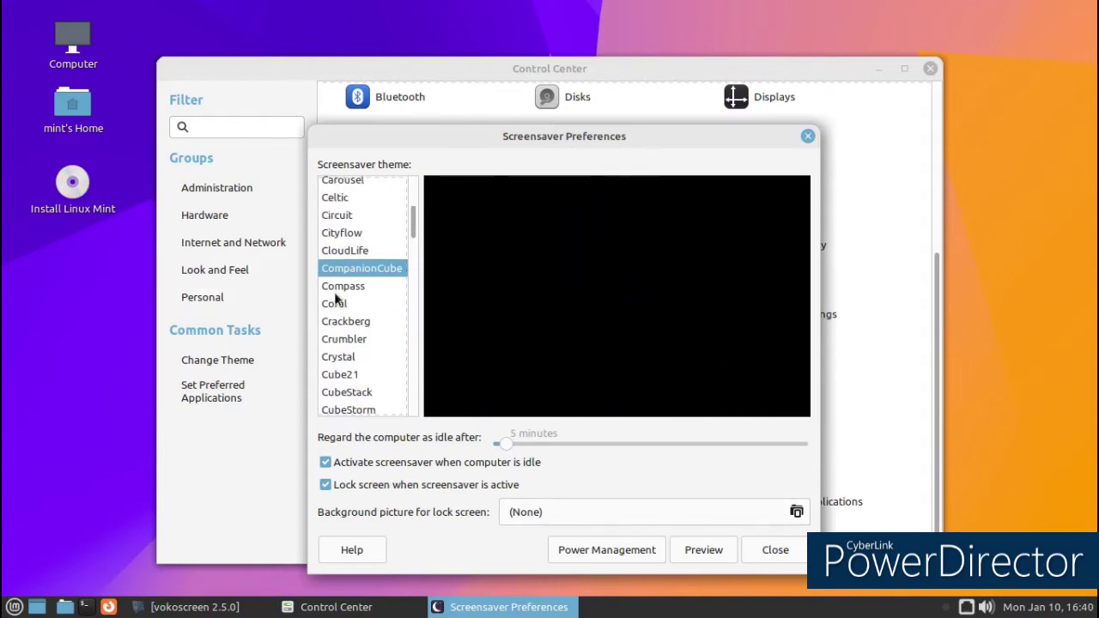
pyautogui.click(337, 290)
pyautogui.click(355, 356)
pyautogui.scroll(-2, 387, 357)
pyautogui.click(376, 356)
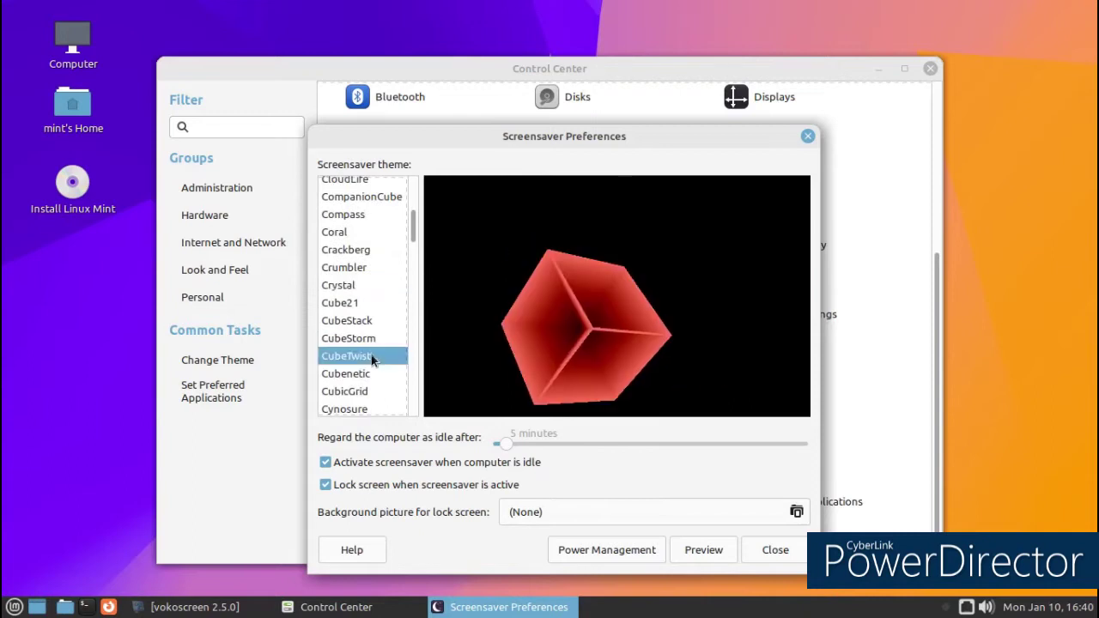
pyautogui.click(777, 550)
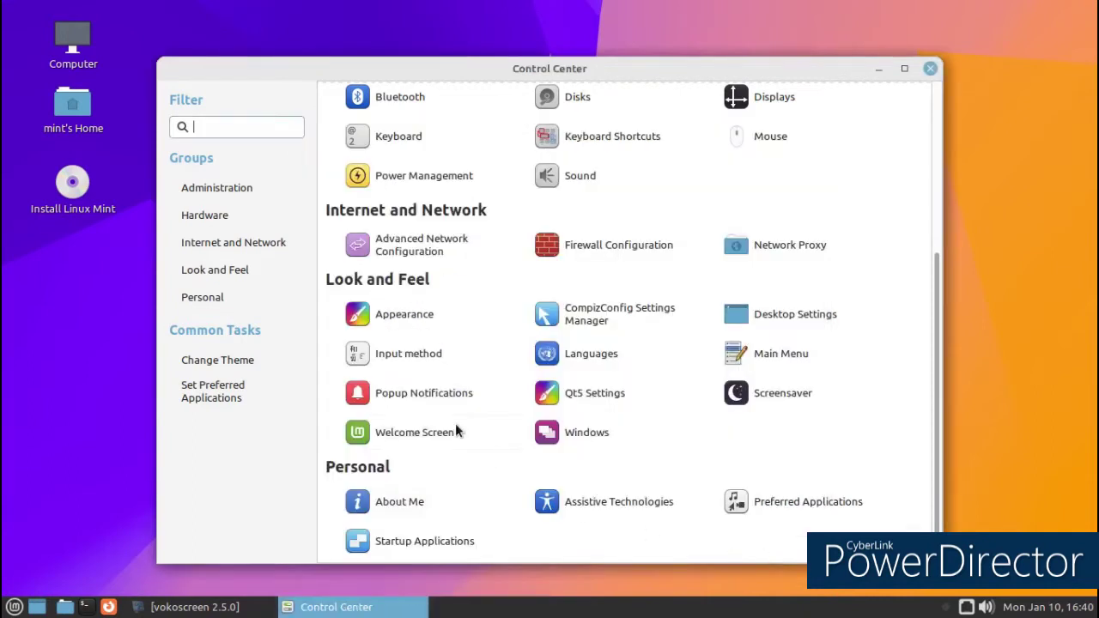
# - Apply the Mint-Y-Dark-Aqua theme from the Appearance settings and check it in the application menu
pyautogui.click(428, 324)
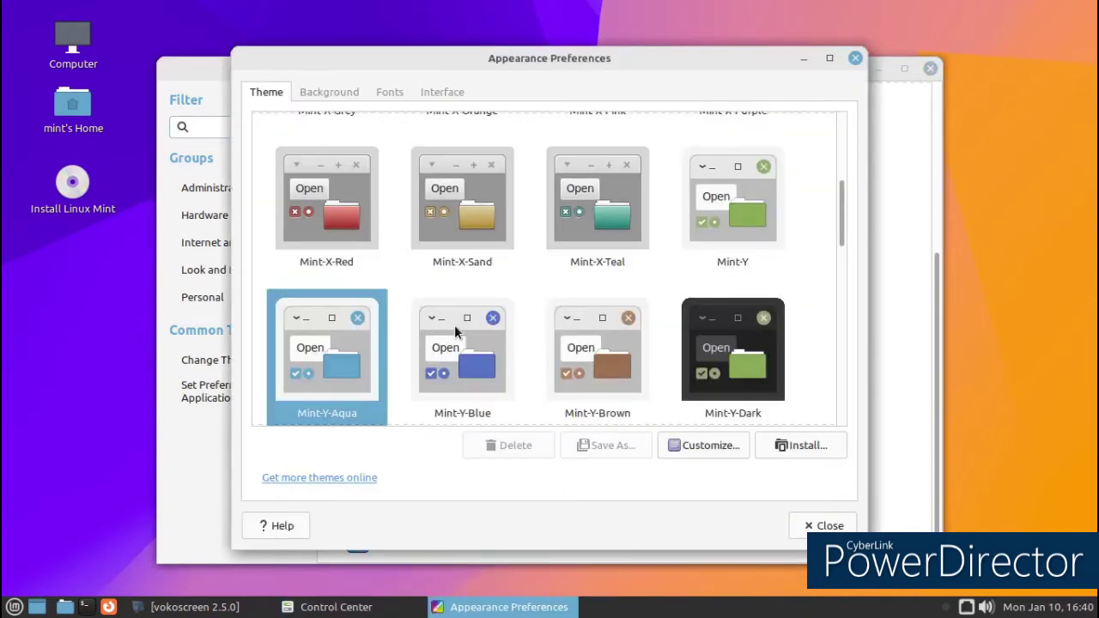
pyautogui.scroll(-5, 465, 316)
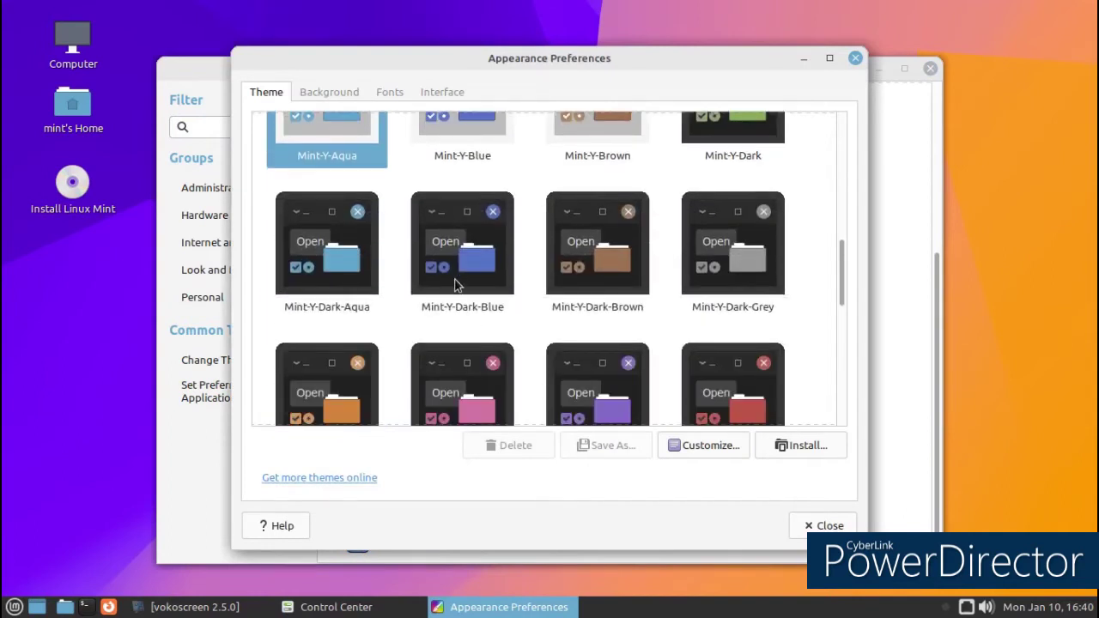
pyautogui.click(376, 292)
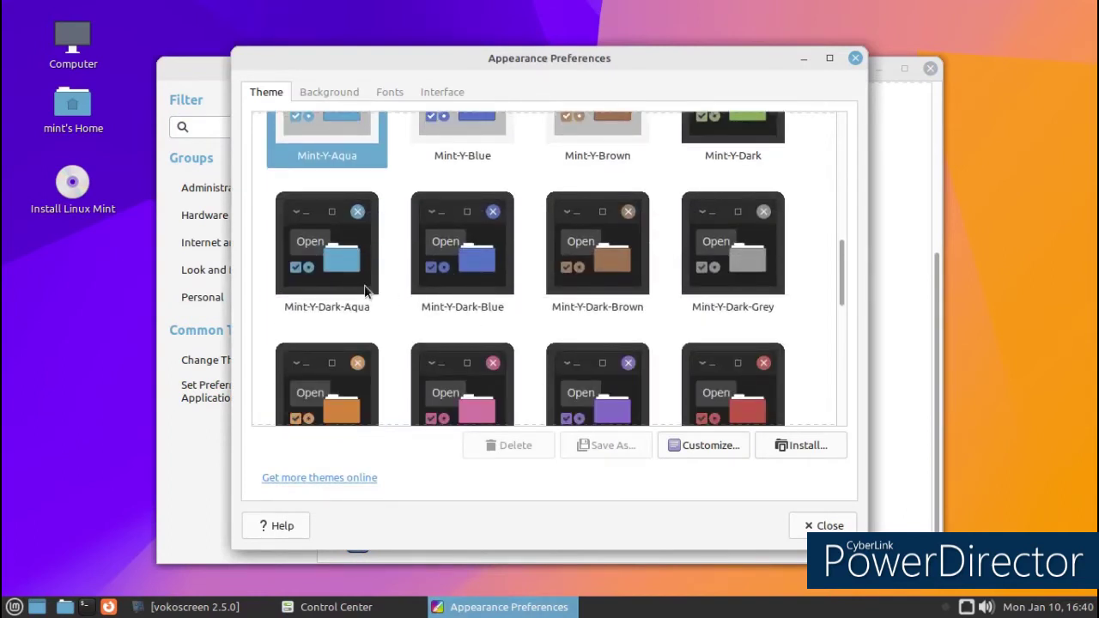
pyautogui.press('super')
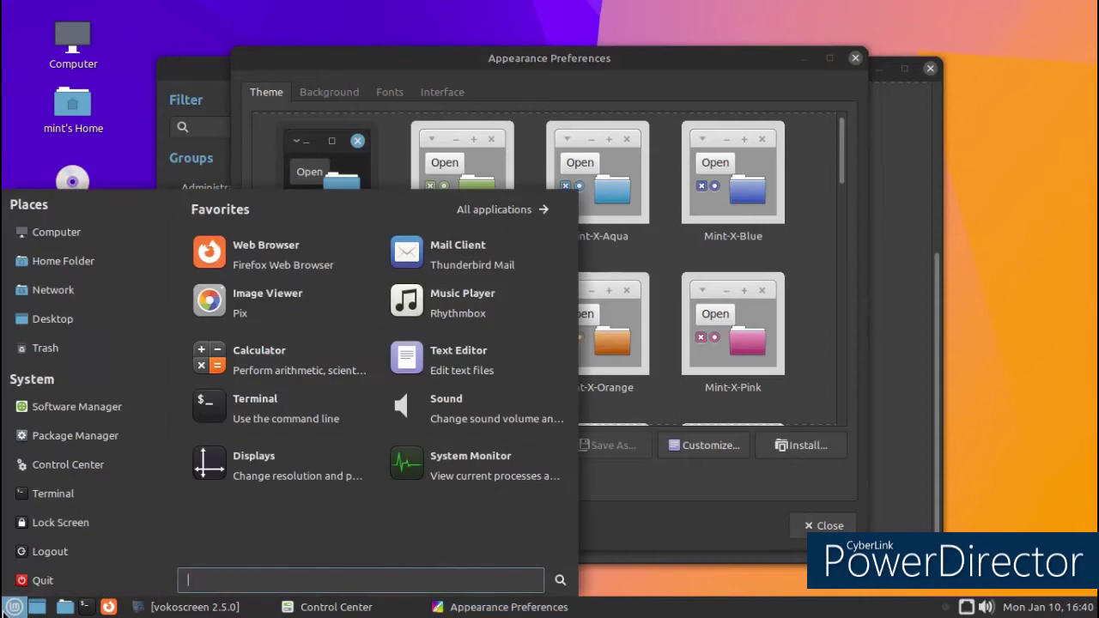
# - Customize the current theme by changing its window border to Splint
pyautogui.click(726, 448)
pyautogui.click(726, 447)
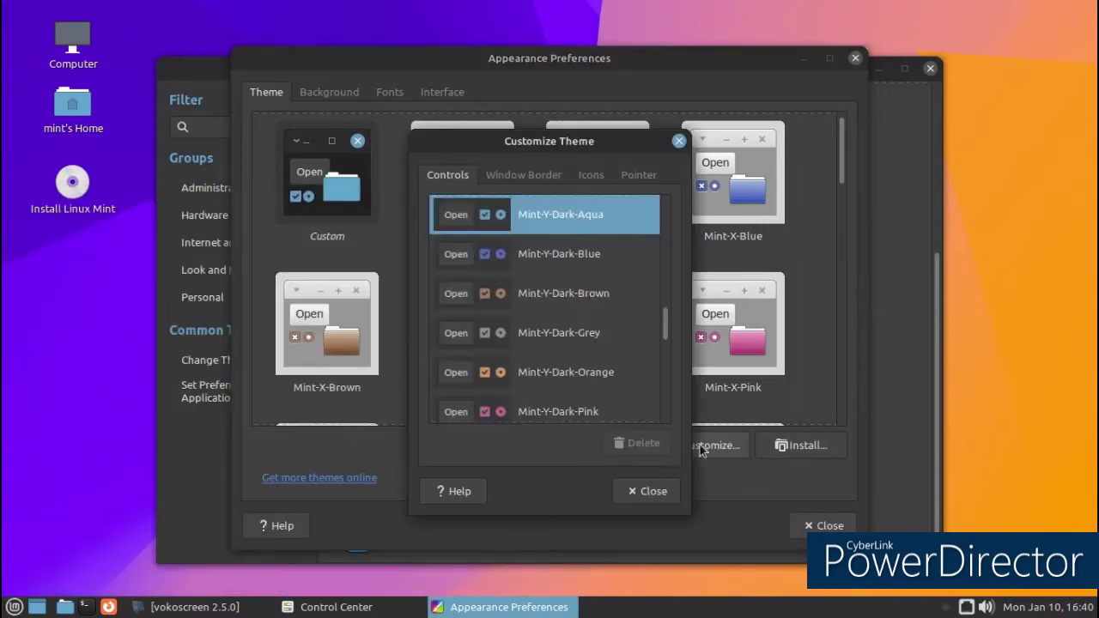
pyautogui.click(500, 179)
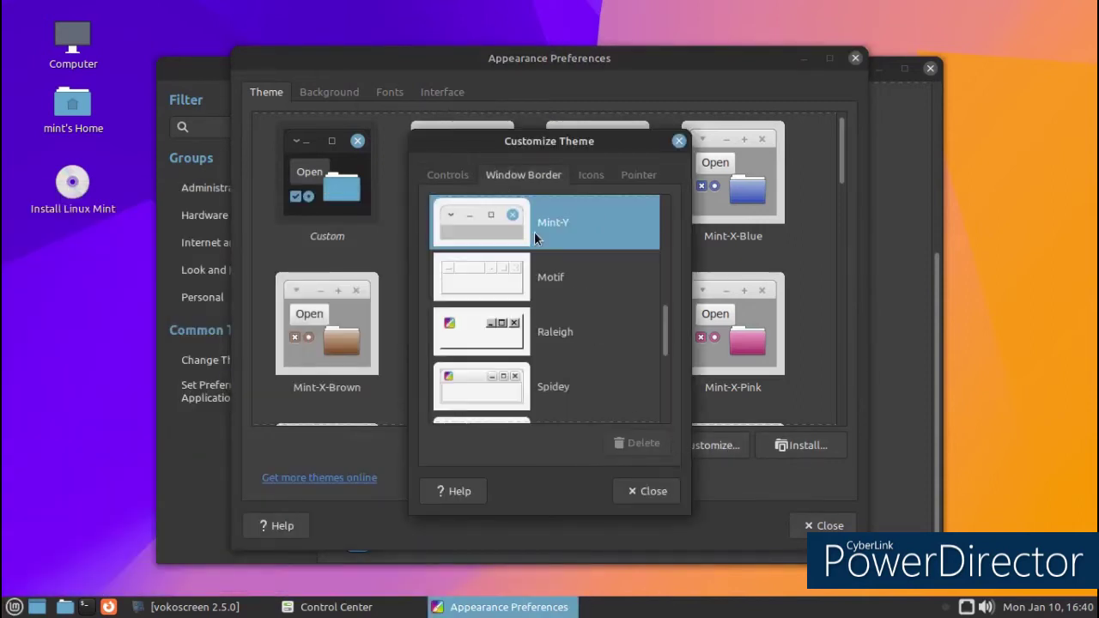
pyautogui.scroll(-3, 549, 257)
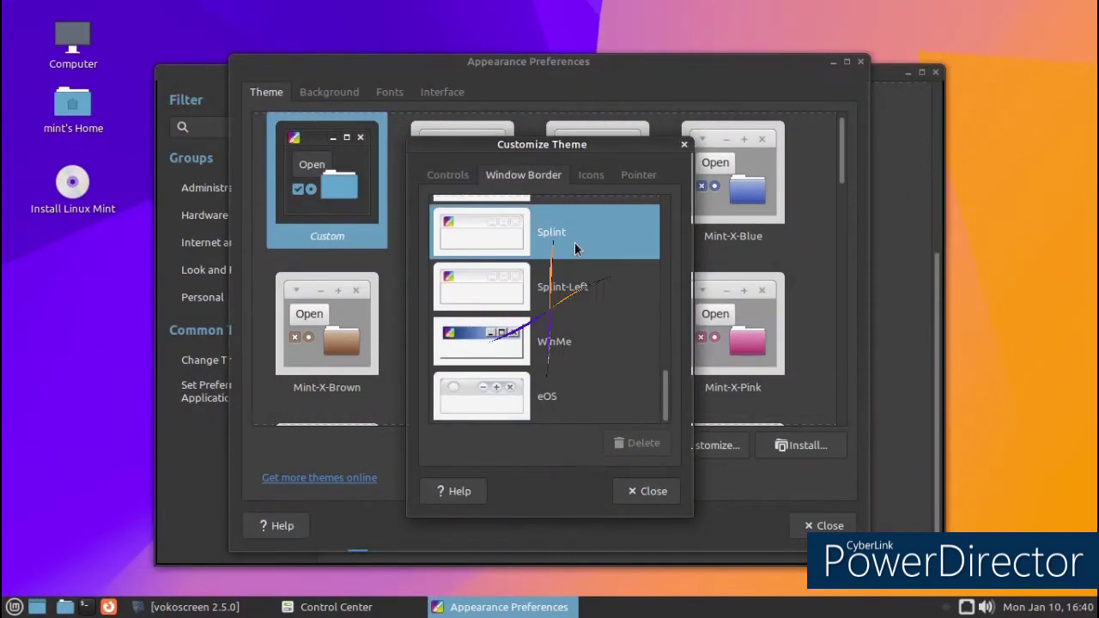
# - Try other window borders such as Dopple-Left and set the theme's window border to ClearlooksRe
pyautogui.scroll(6, 567, 344)
pyautogui.click(550, 351)
pyautogui.click(554, 333)
pyautogui.scroll(3, 567, 352)
pyautogui.scroll(4, 575, 353)
pyautogui.click(573, 340)
pyautogui.scroll(2, 574, 341)
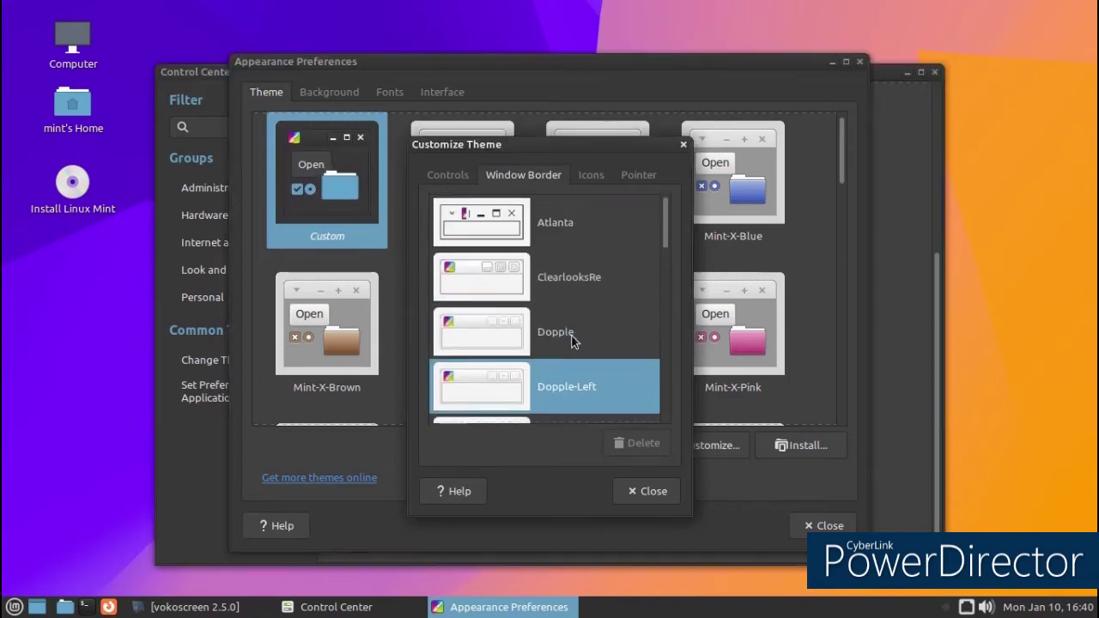
pyautogui.click(574, 283)
pyautogui.scroll(-4, 580, 309)
pyautogui.scroll(-5, 584, 320)
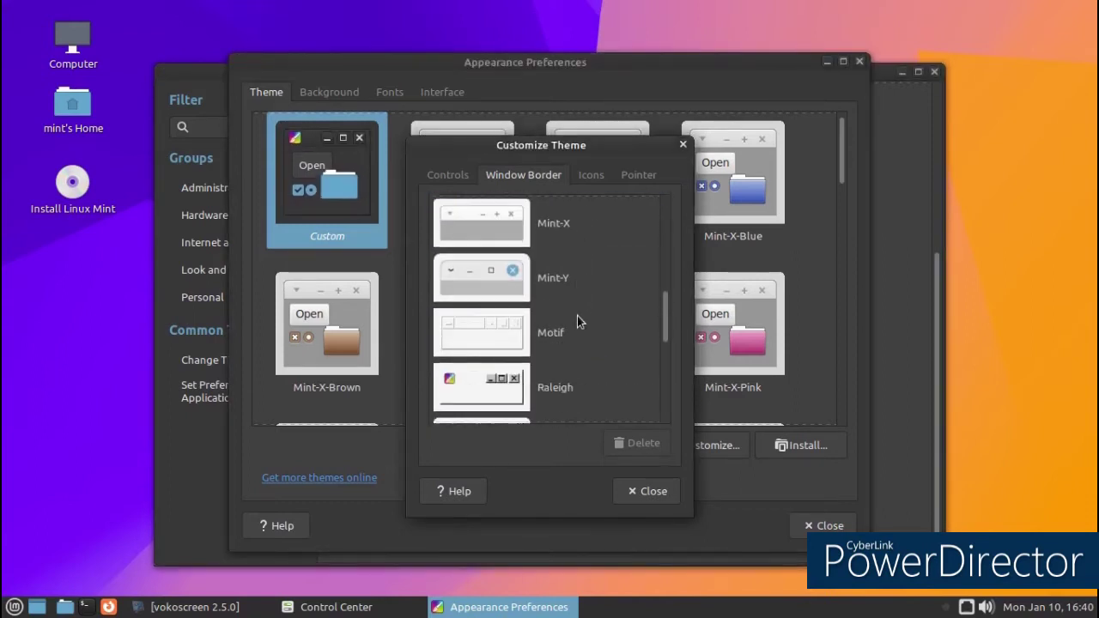
# - Browse the available icon themes without picking one and close the theme customization and appearance preferences
pyautogui.click(590, 174)
pyautogui.scroll(-5, 584, 257)
pyautogui.scroll(-7, 581, 266)
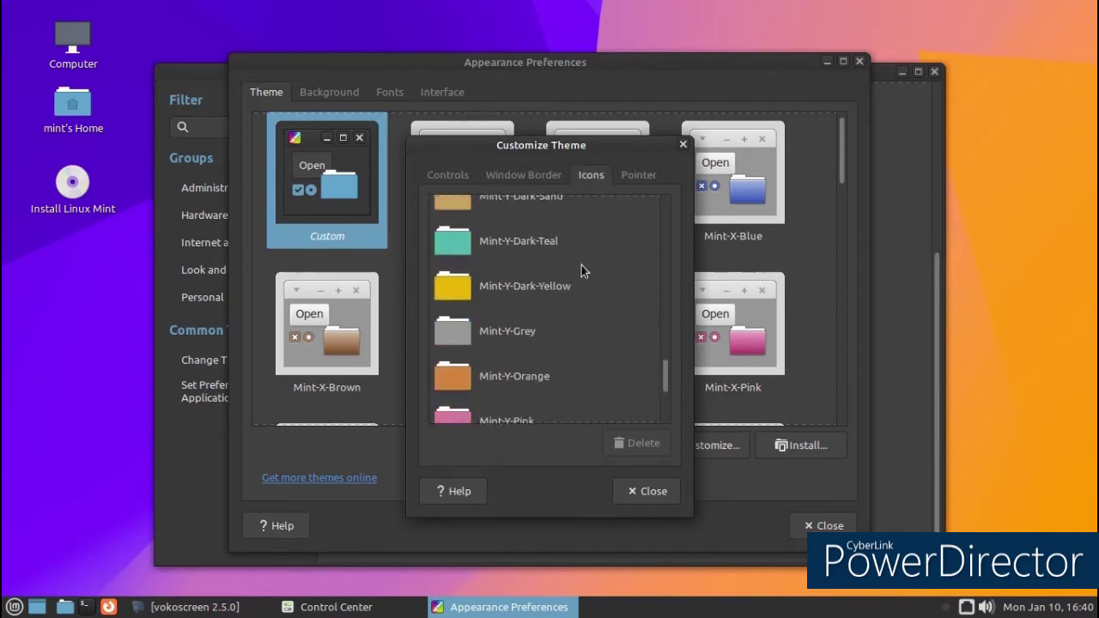
pyautogui.click(651, 491)
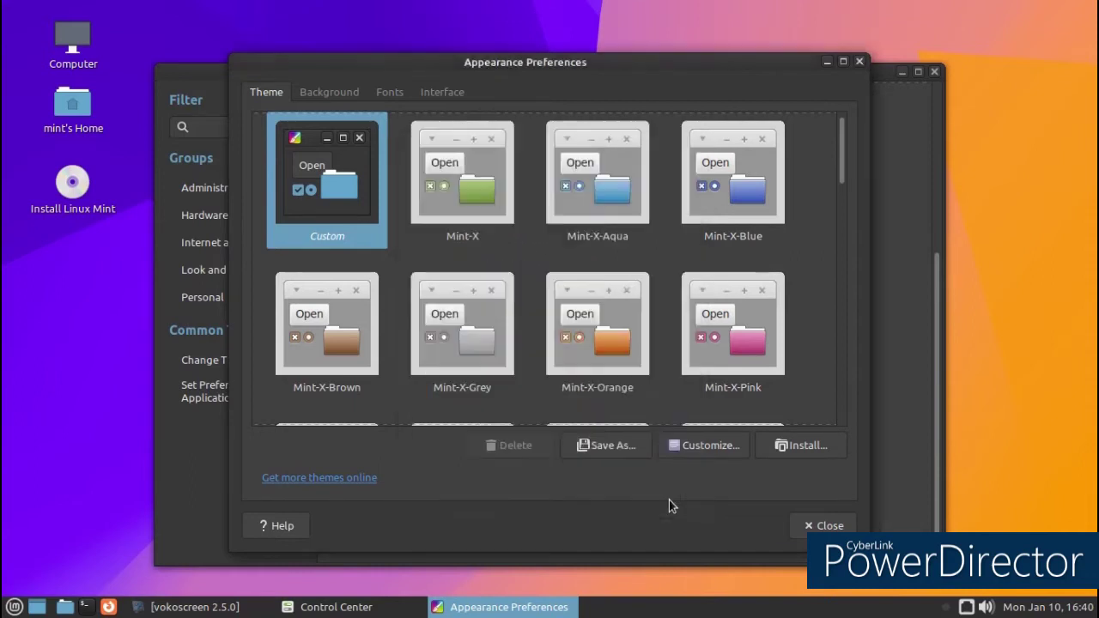
pyautogui.click(820, 526)
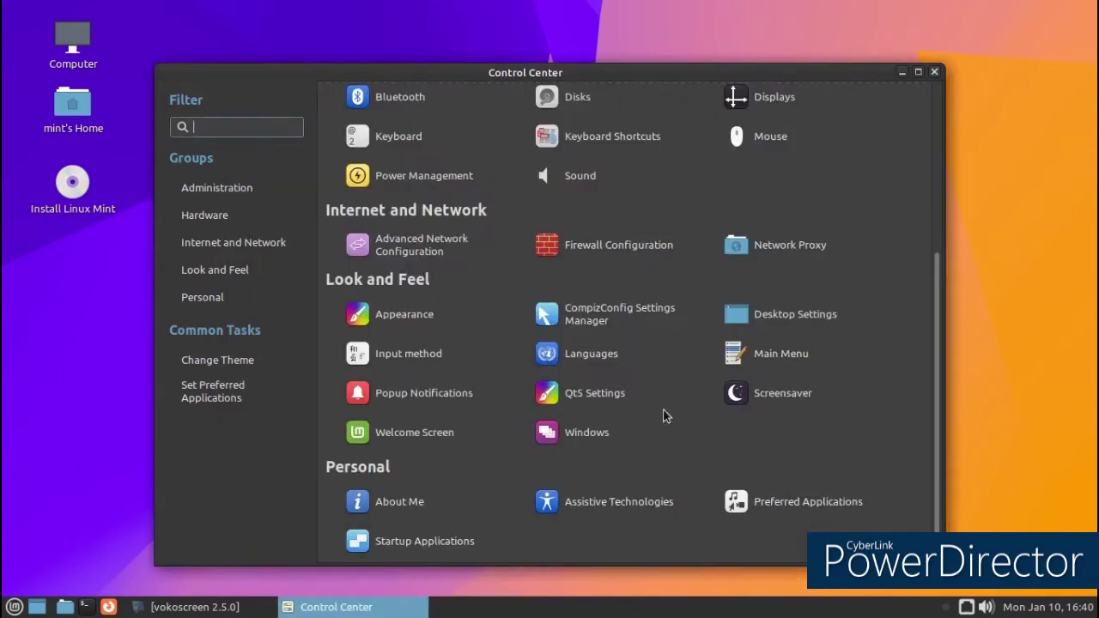
# - Open Qt5 Settings and the Welcome Screen from the Control Center, then close the Control Center
pyautogui.click(620, 396)
pyautogui.click(397, 449)
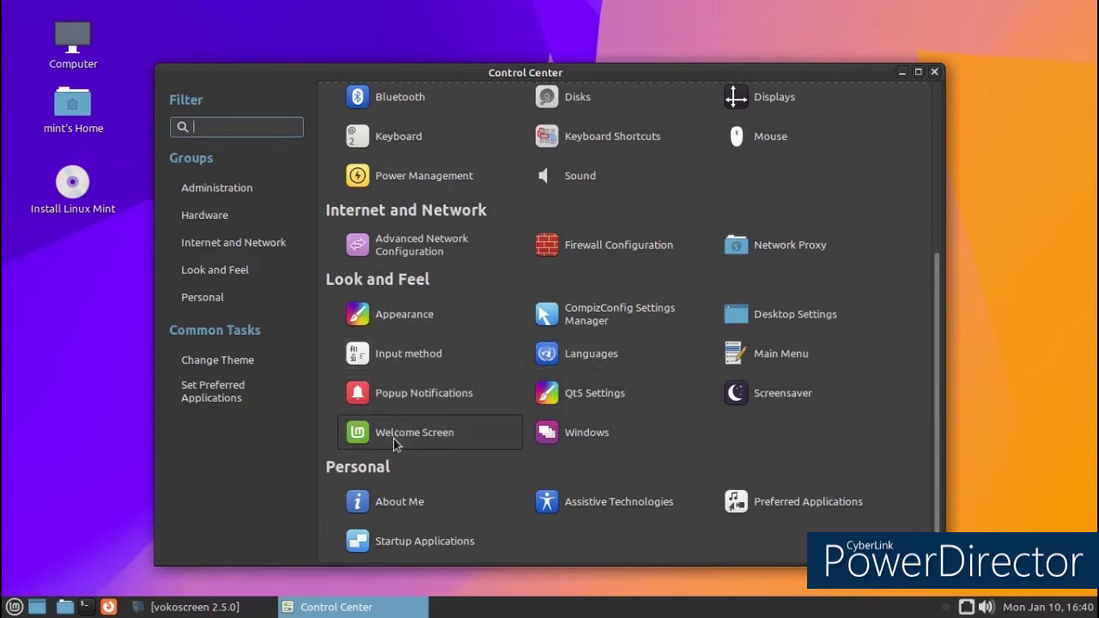
pyautogui.click(933, 70)
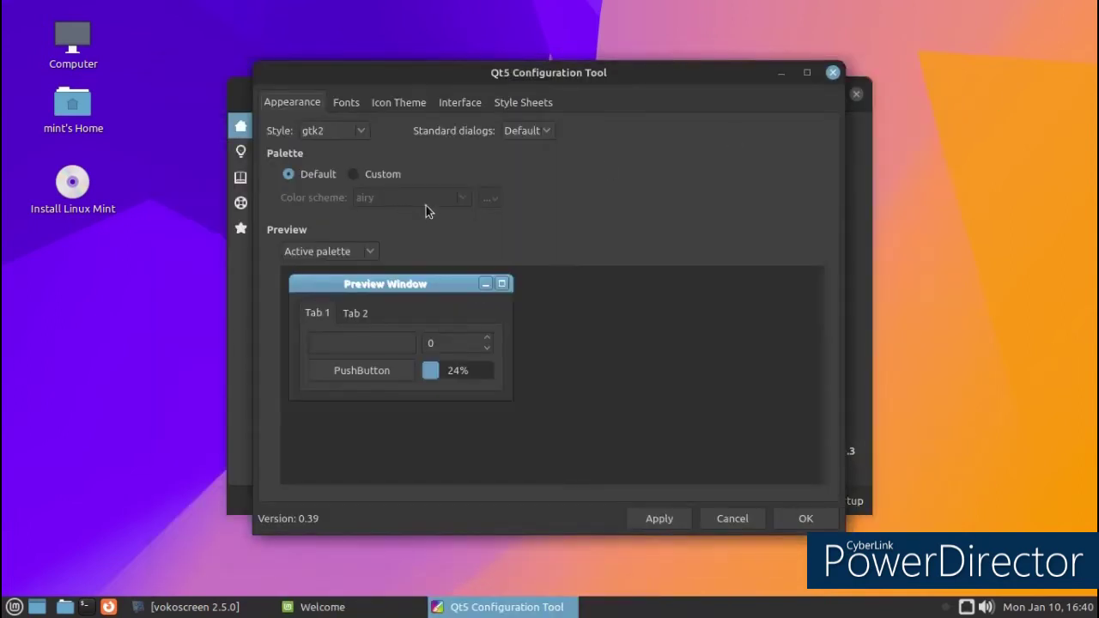
# - Try the Windows style for Qt5 applications, set the style to Fusion, view the font settings and accept the configuration
pyautogui.click(358, 130)
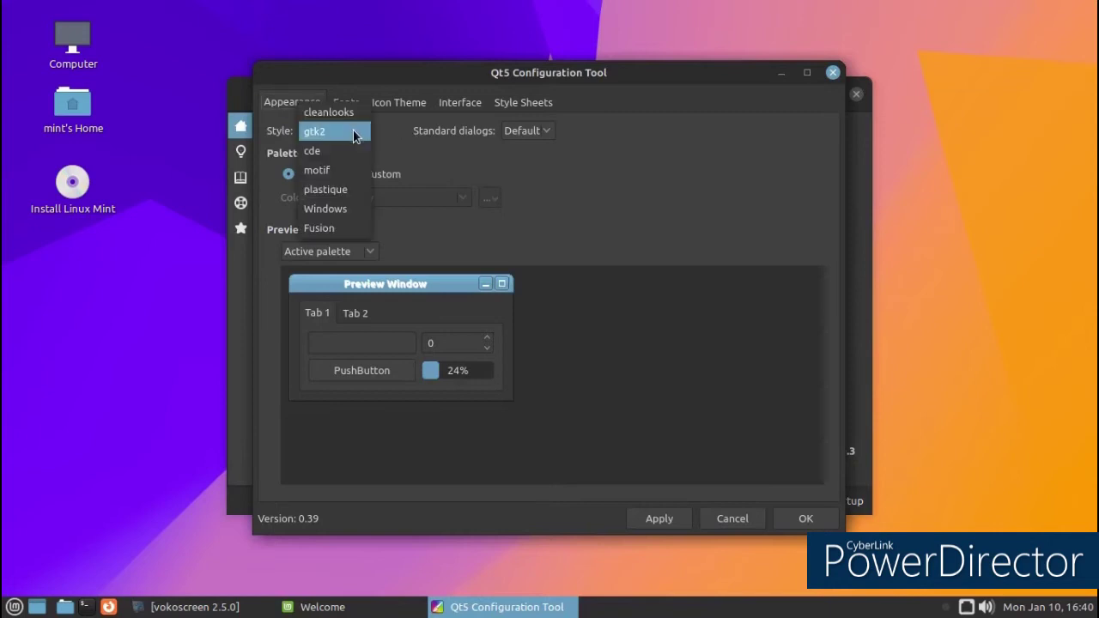
pyautogui.click(336, 208)
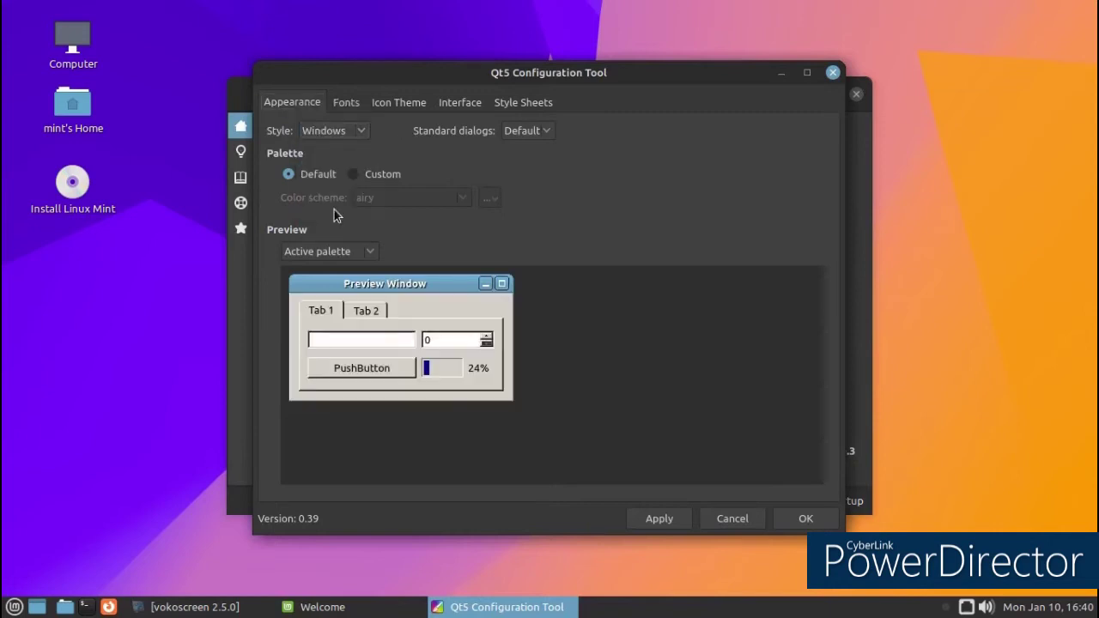
pyautogui.click(332, 131)
pyautogui.click(332, 152)
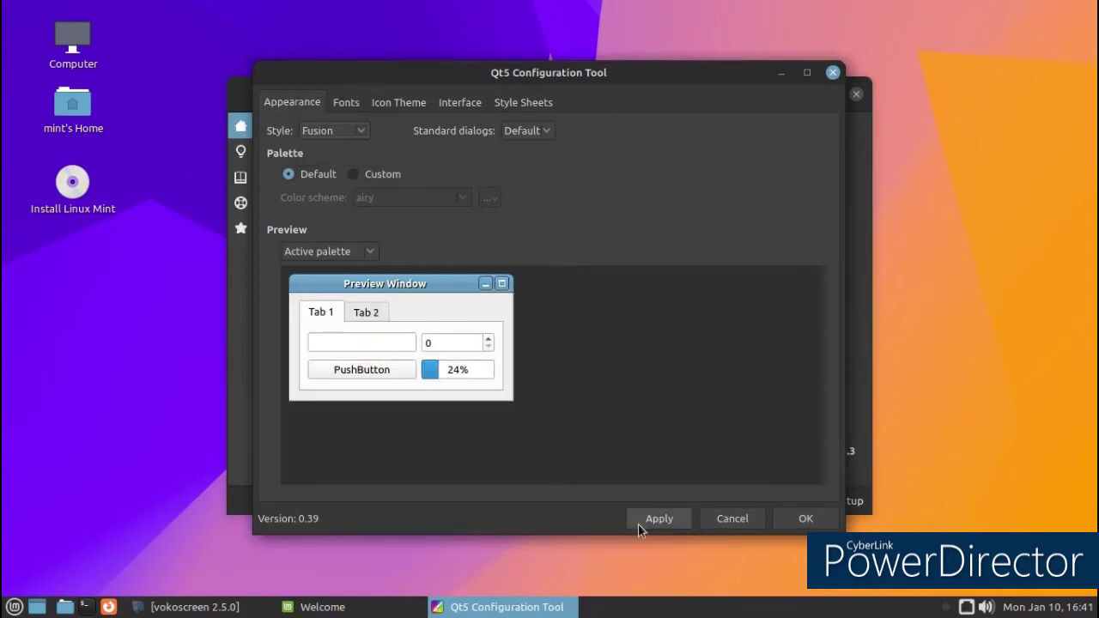
pyautogui.click(347, 104)
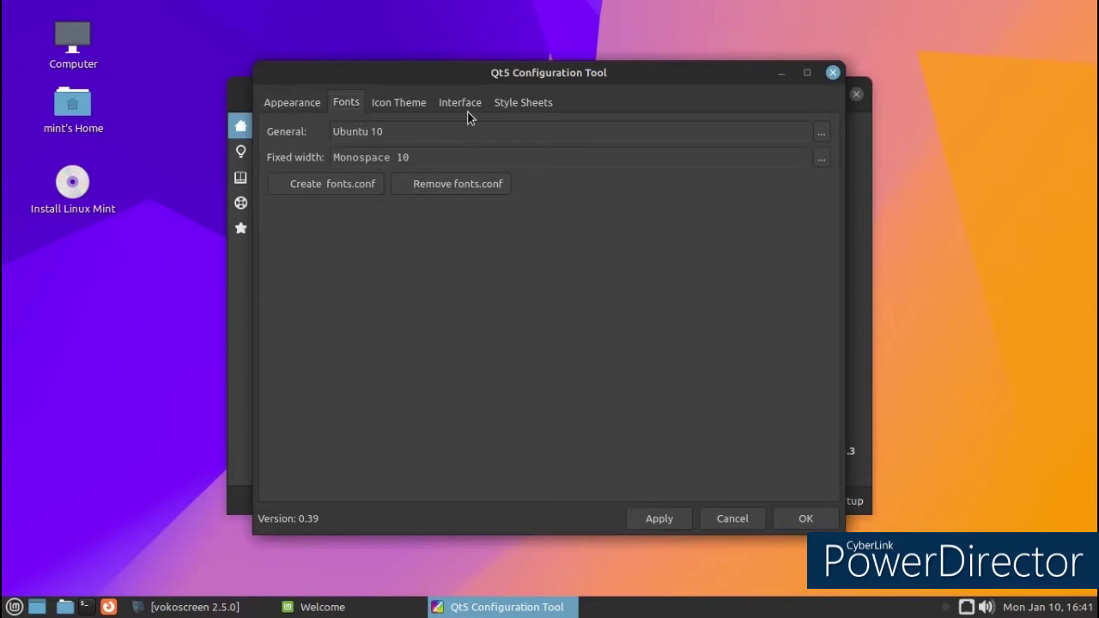
pyautogui.click(806, 519)
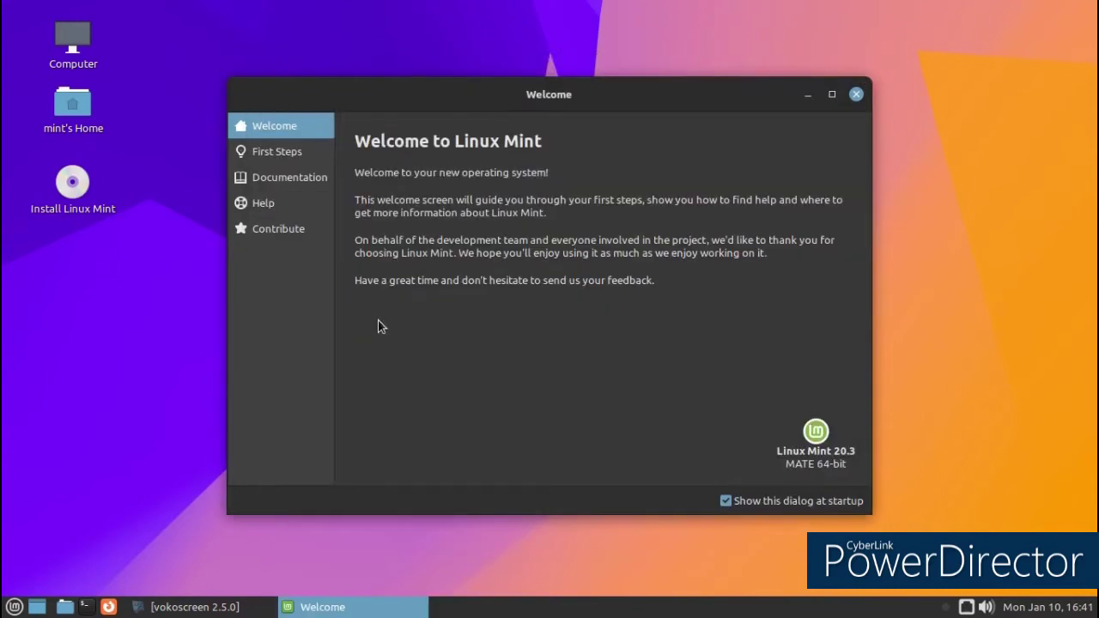
# - Go to First Steps in the Welcome window, try the light desktop theme and switch back to the dark theme
pyautogui.click(269, 161)
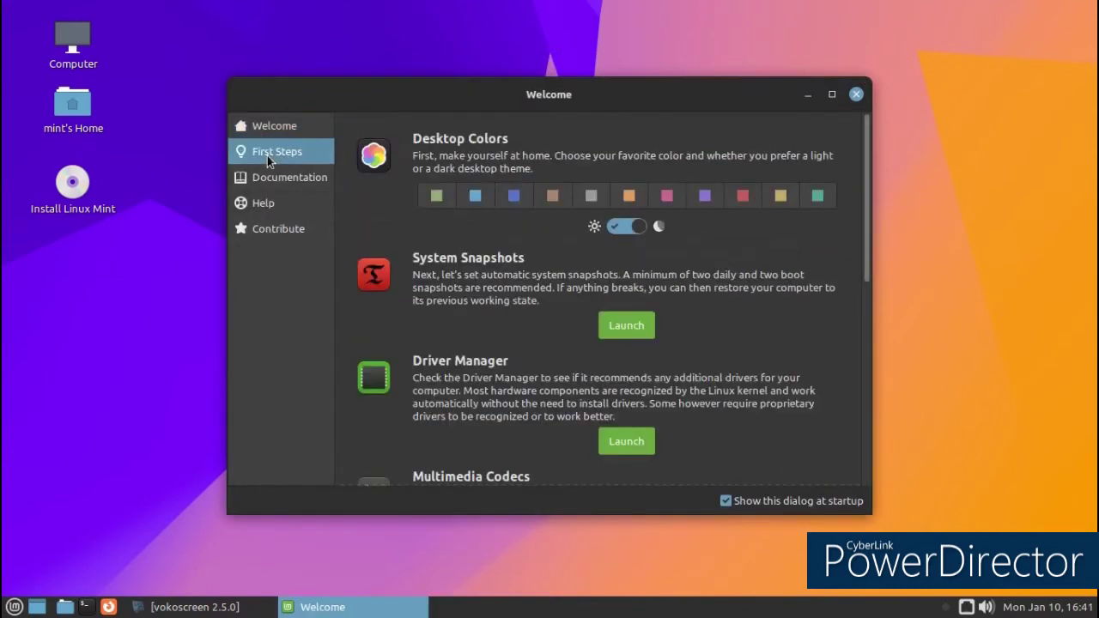
pyautogui.scroll(-1, 605, 222)
pyautogui.scroll(1, 615, 218)
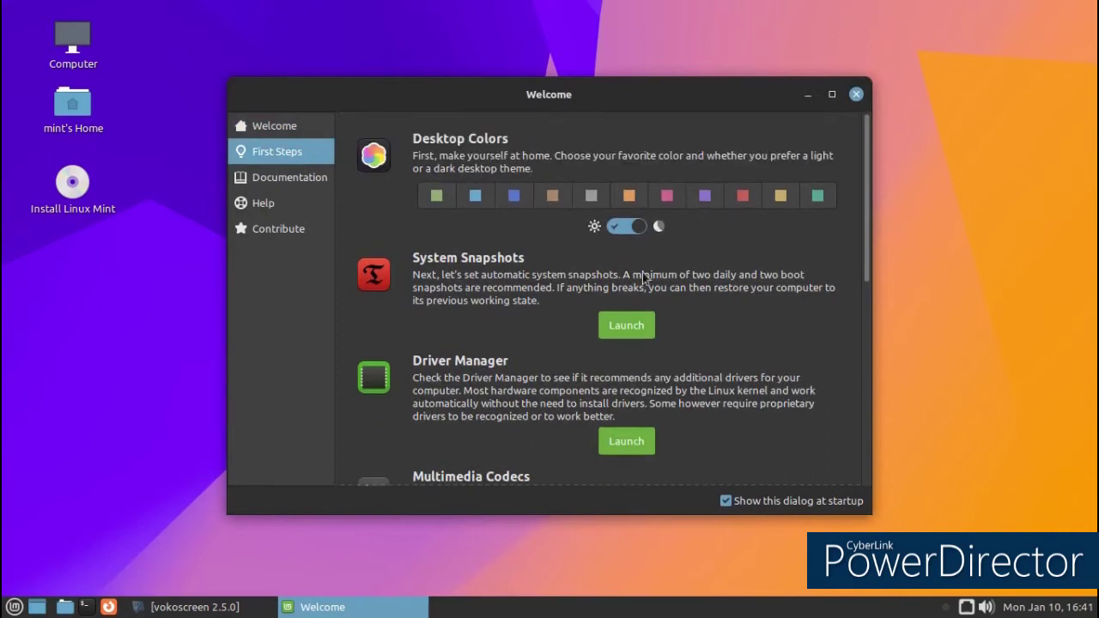
pyautogui.click(633, 228)
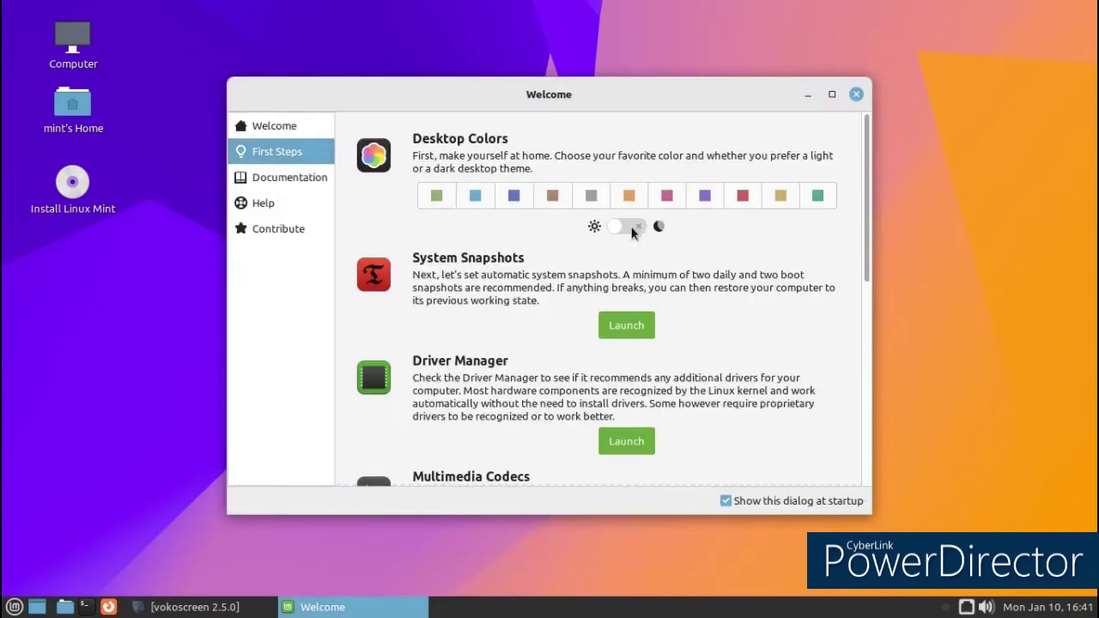
pyautogui.click(633, 228)
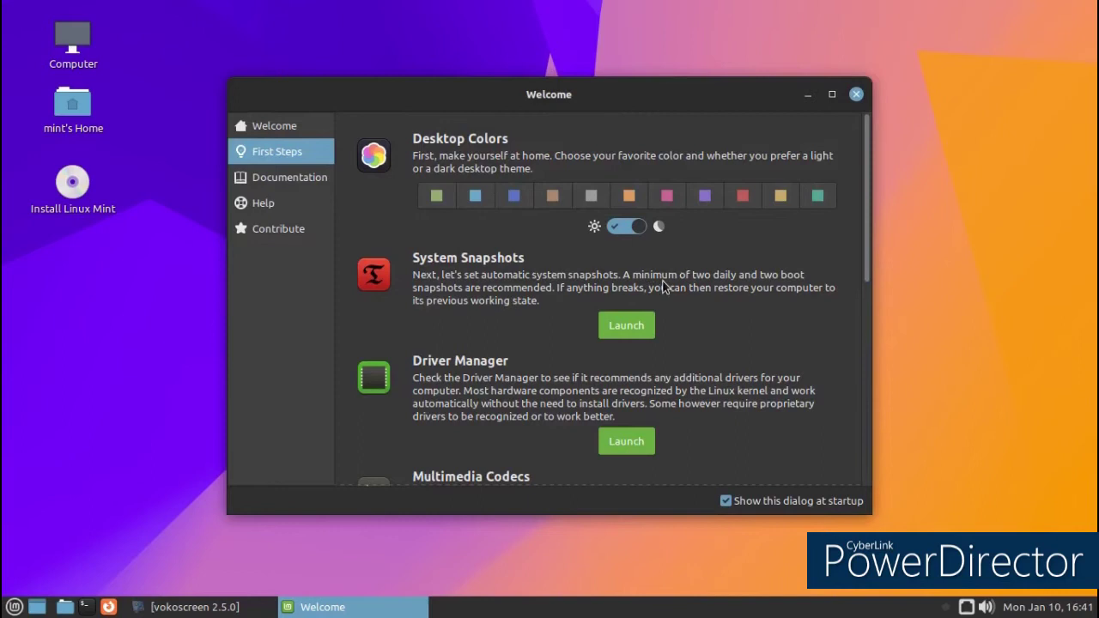
# - Launch the Multimedia Codecs installation from First Steps and cancel installing the mint-meta-codecs package
pyautogui.scroll(-3, 679, 287)
pyautogui.scroll(-2, 692, 279)
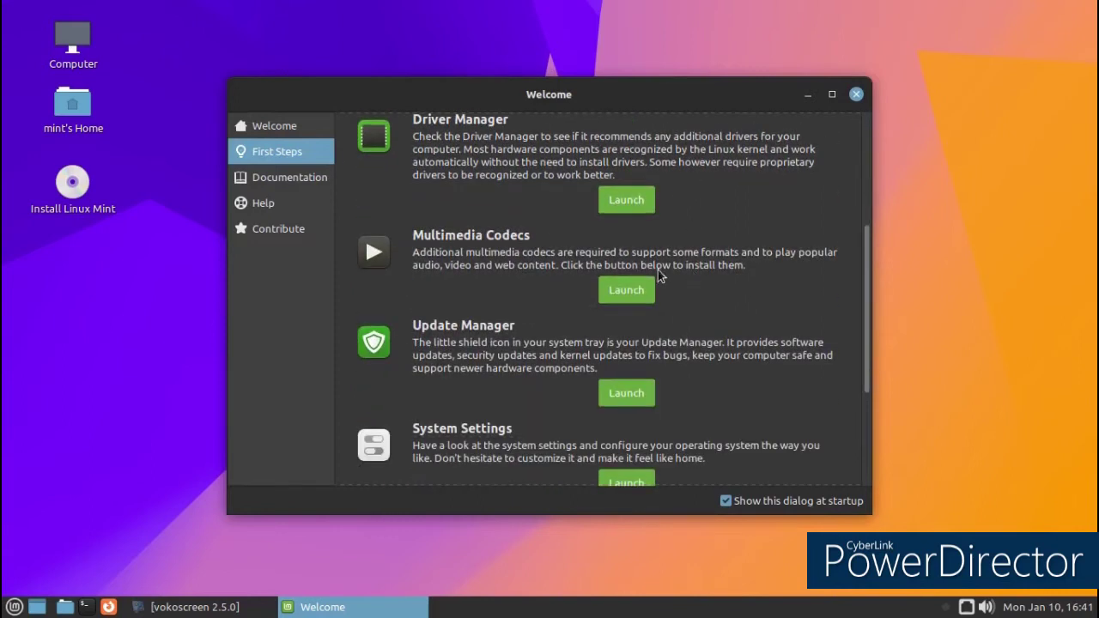
pyautogui.click(598, 291)
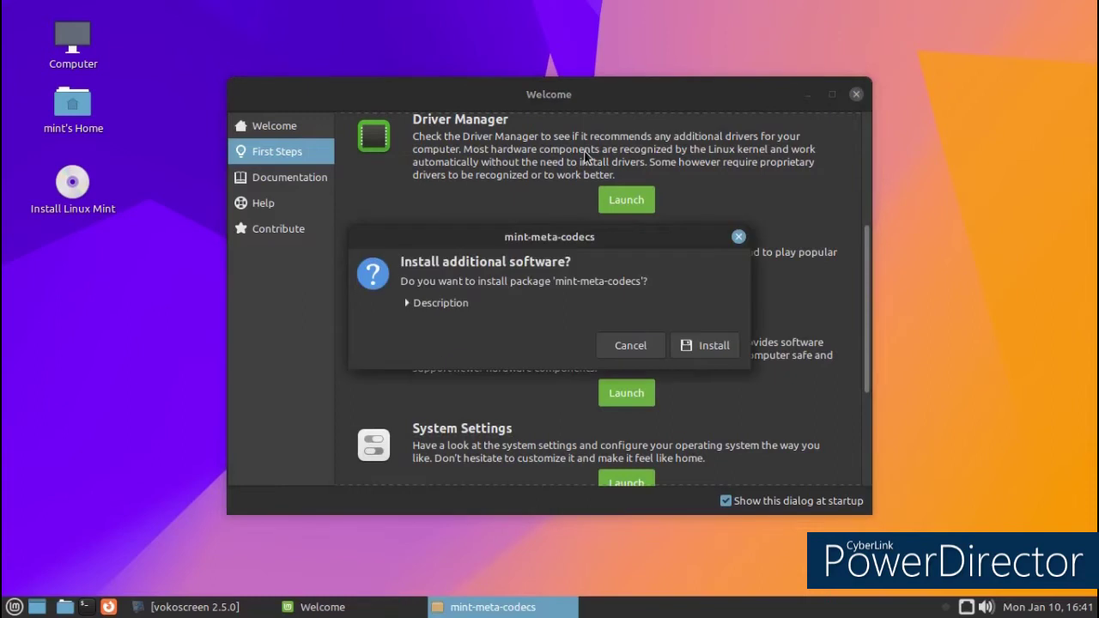
pyautogui.click(615, 342)
# - Launch System Settings from First Steps, look through the Control Center's tool groups and close it
pyautogui.scroll(-3, 584, 359)
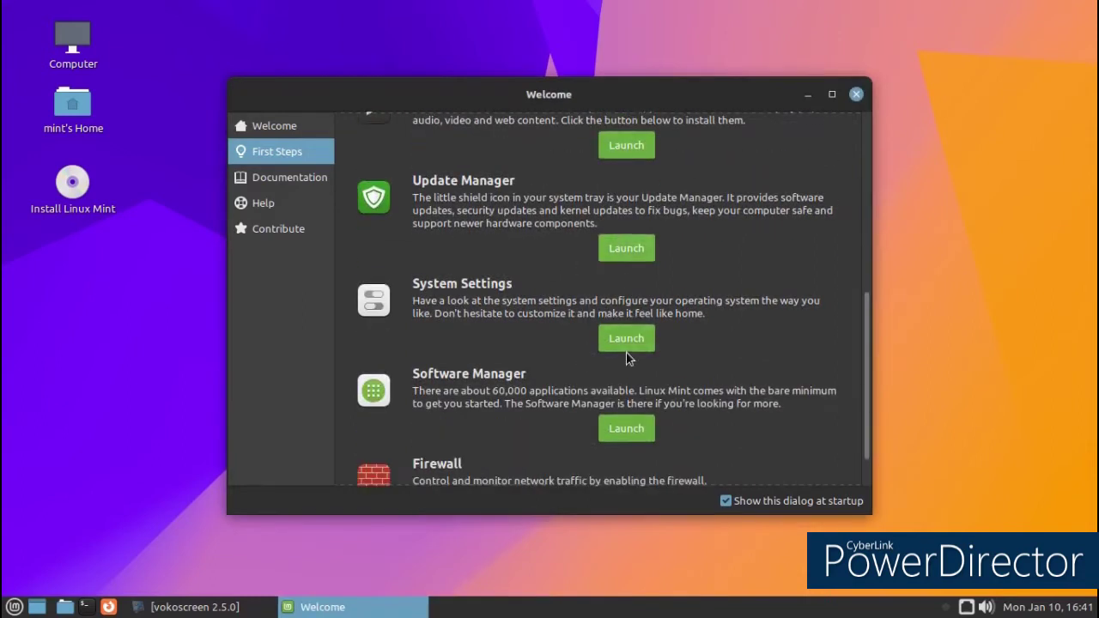
pyautogui.click(622, 344)
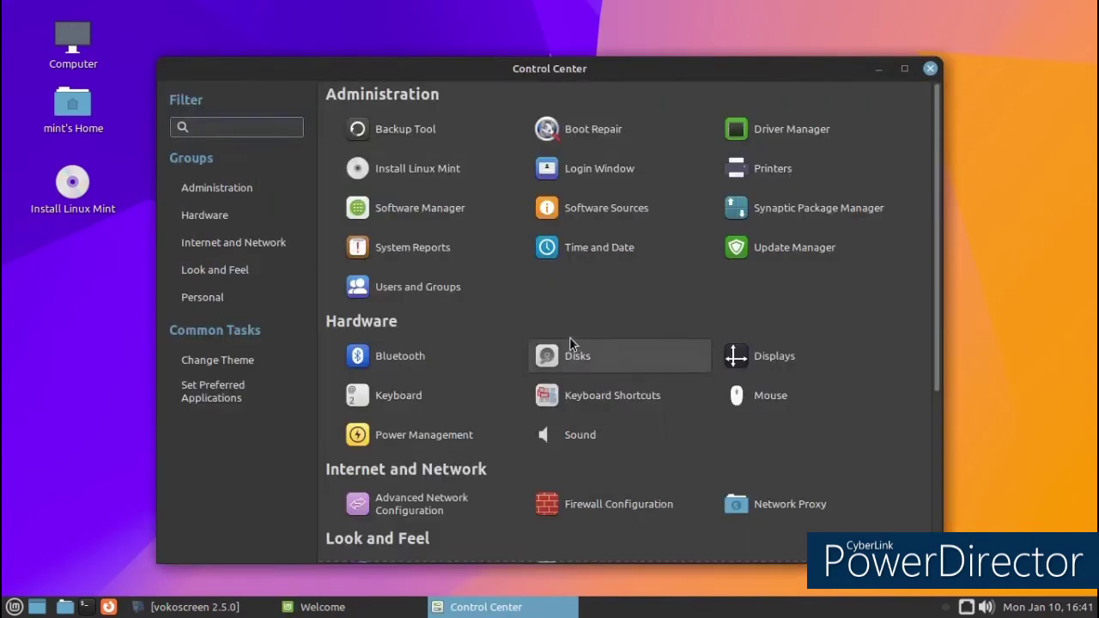
pyautogui.scroll(-5, 571, 342)
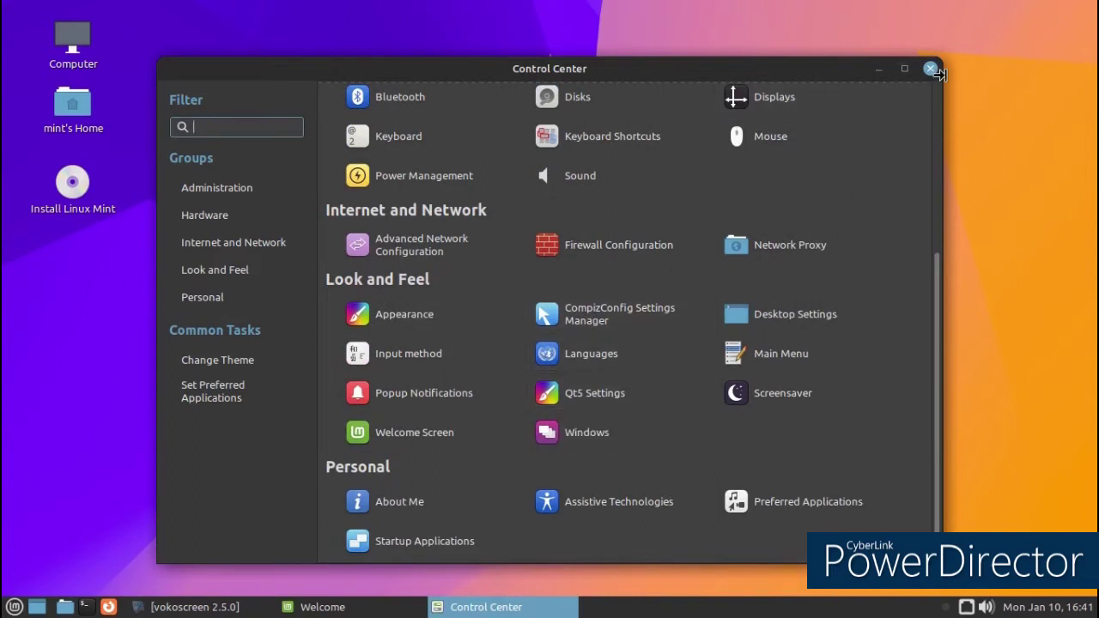
pyautogui.click(932, 75)
# - Launch the Software Manager from First Steps, view its editors' picks and categories, and close it
pyautogui.scroll(-1, 455, 384)
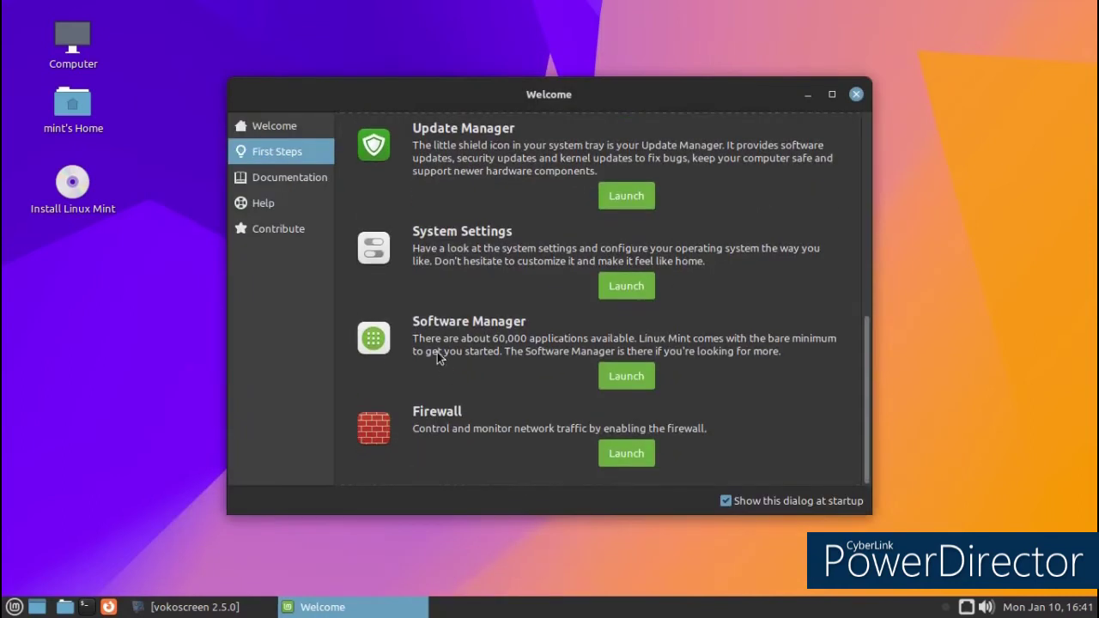
pyautogui.click(610, 375)
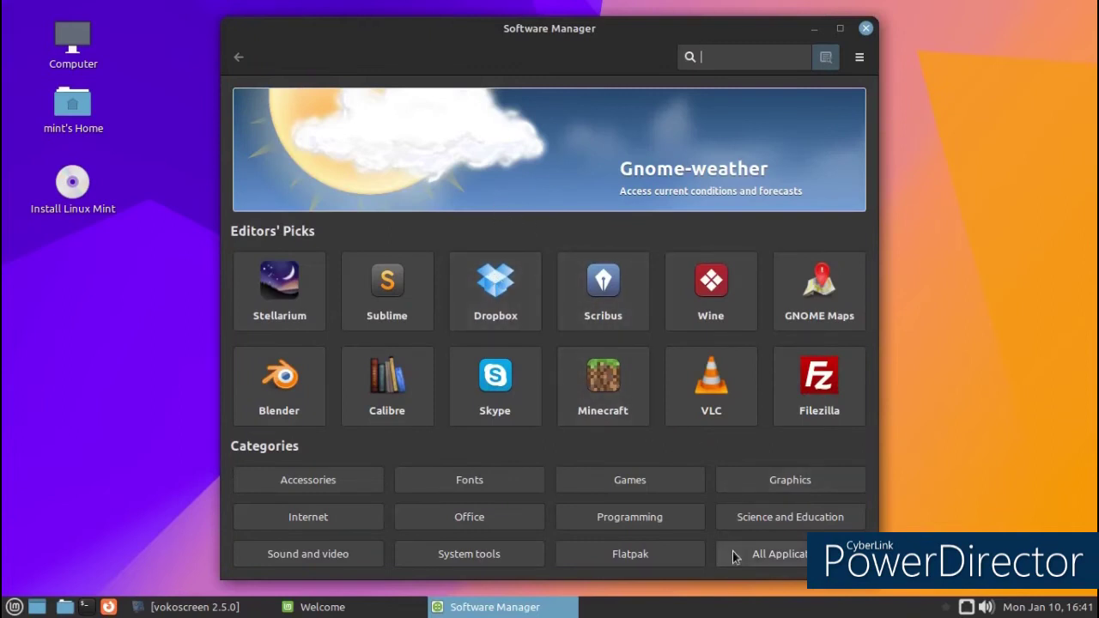
pyautogui.click(867, 30)
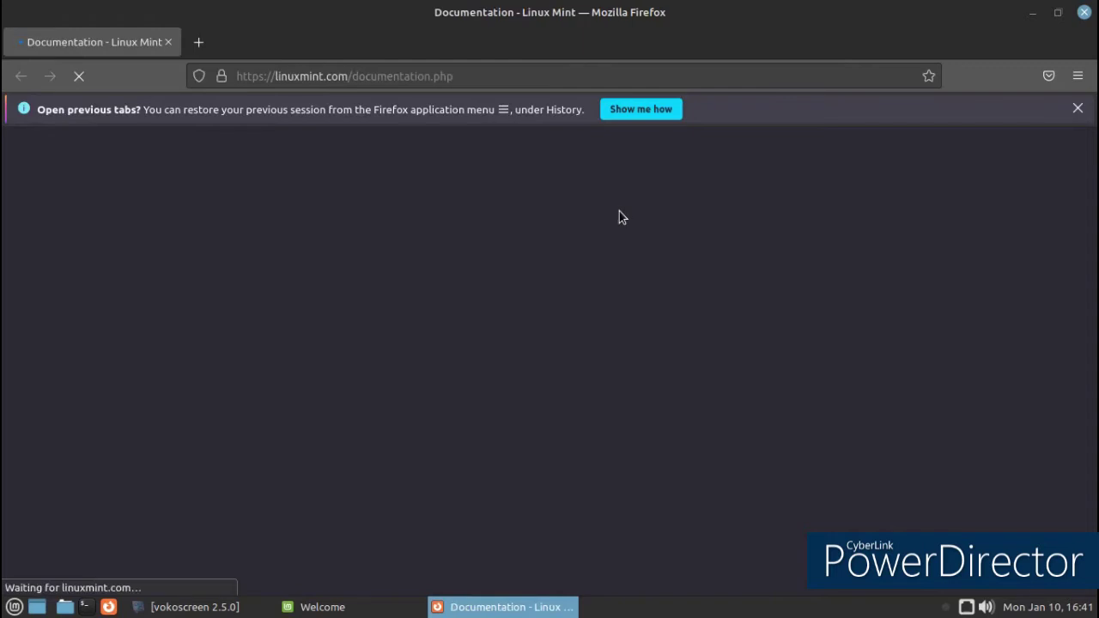
# - Look through the guides on the Linux Mint documentation web page and close the browser
pyautogui.scroll(-5, 554, 246)
pyautogui.scroll(-10, 552, 247)
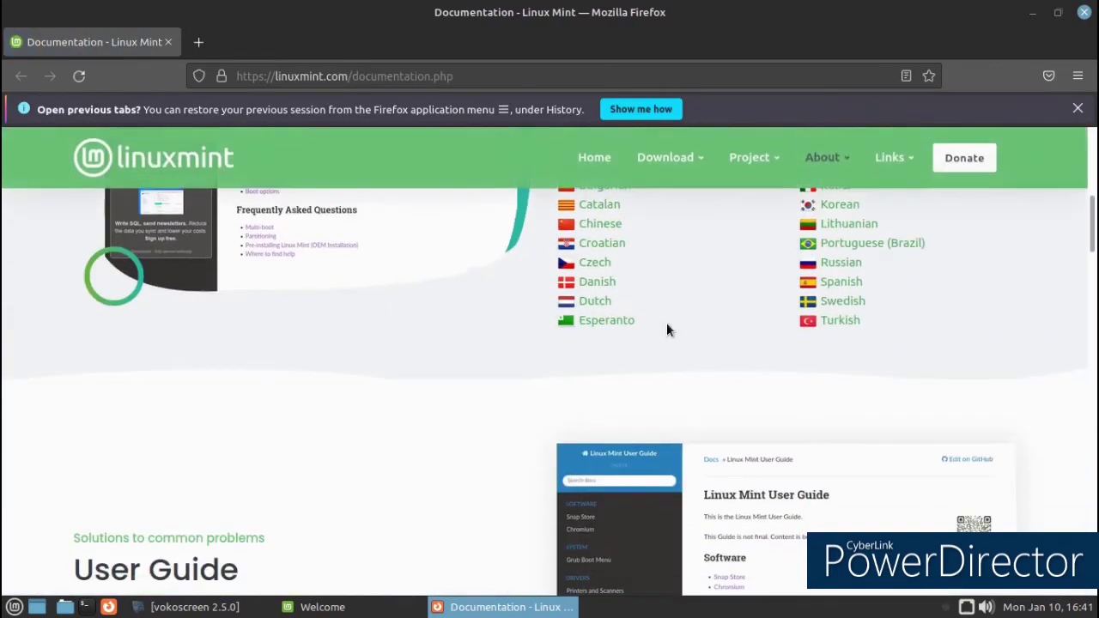
pyautogui.scroll(-10, 539, 355)
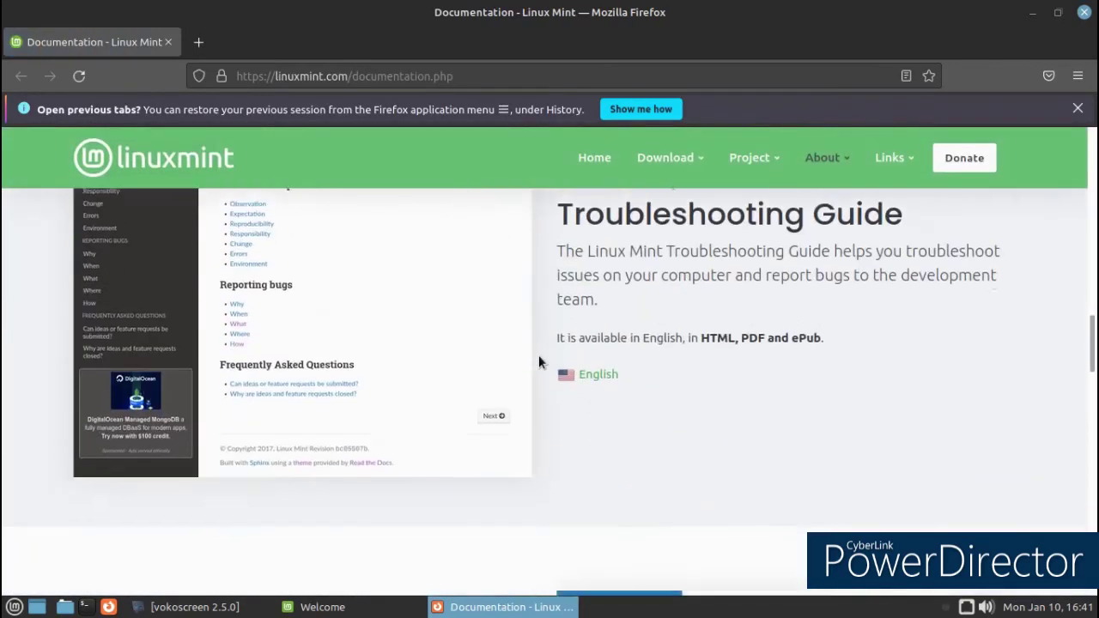
pyautogui.scroll(-8, 538, 357)
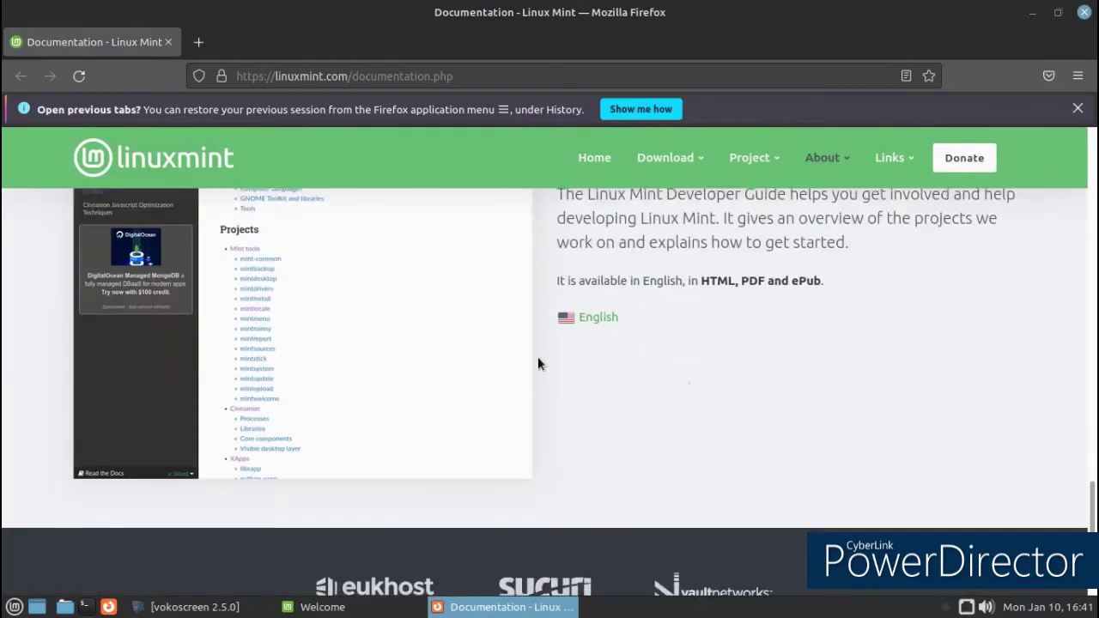
pyautogui.click(1084, 13)
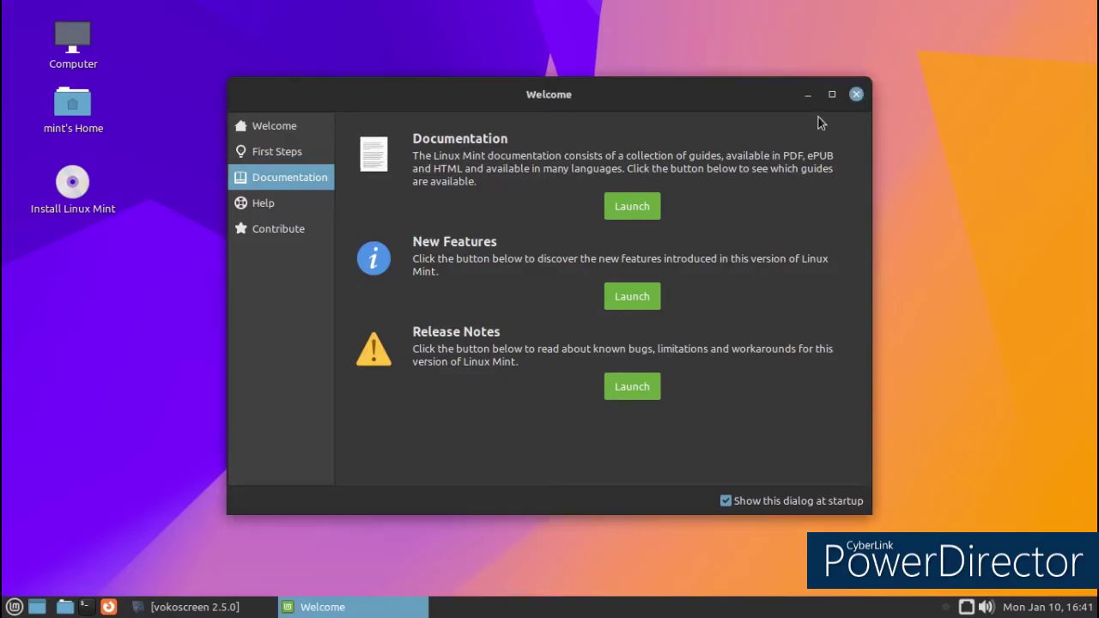
# - View the Help and Contribute pages of the Welcome window and close it
pyautogui.click(285, 211)
pyautogui.click(286, 231)
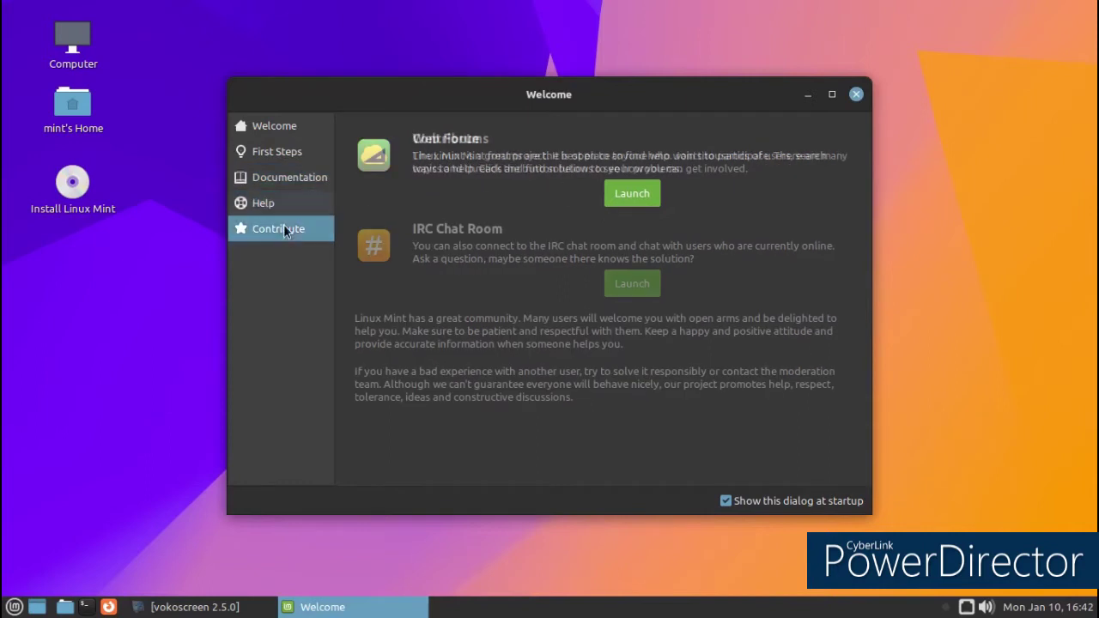
pyautogui.click(857, 96)
# - Open the home folder from the desktop, shrink its window slightly and close it
pyautogui.doubleClick(73, 105)
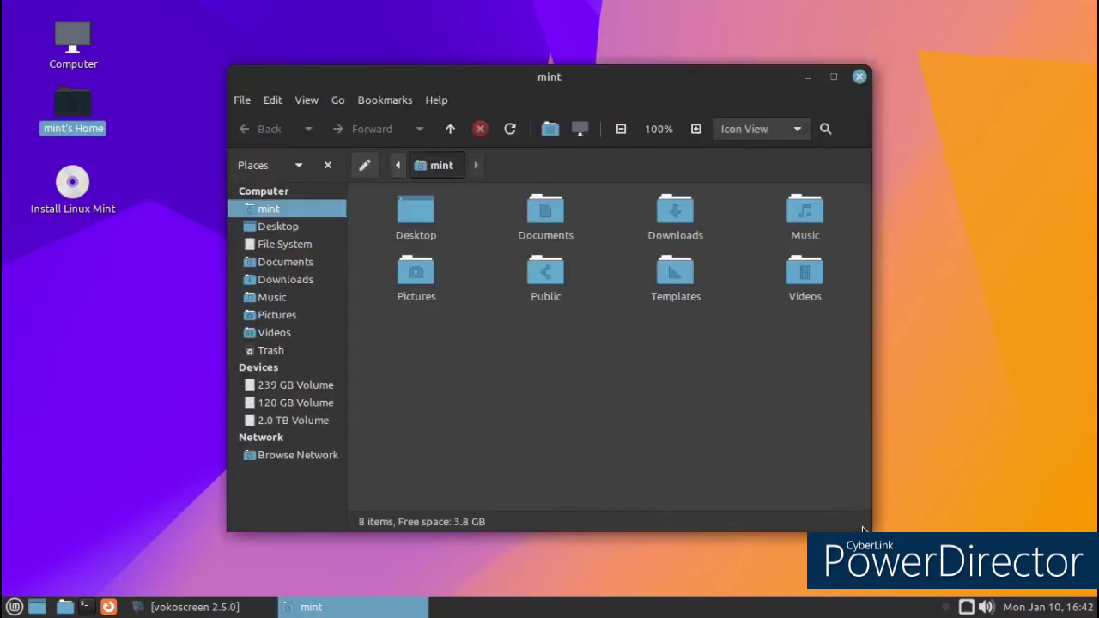
pyautogui.moveTo(867, 526); pyautogui.dragTo(840, 461)
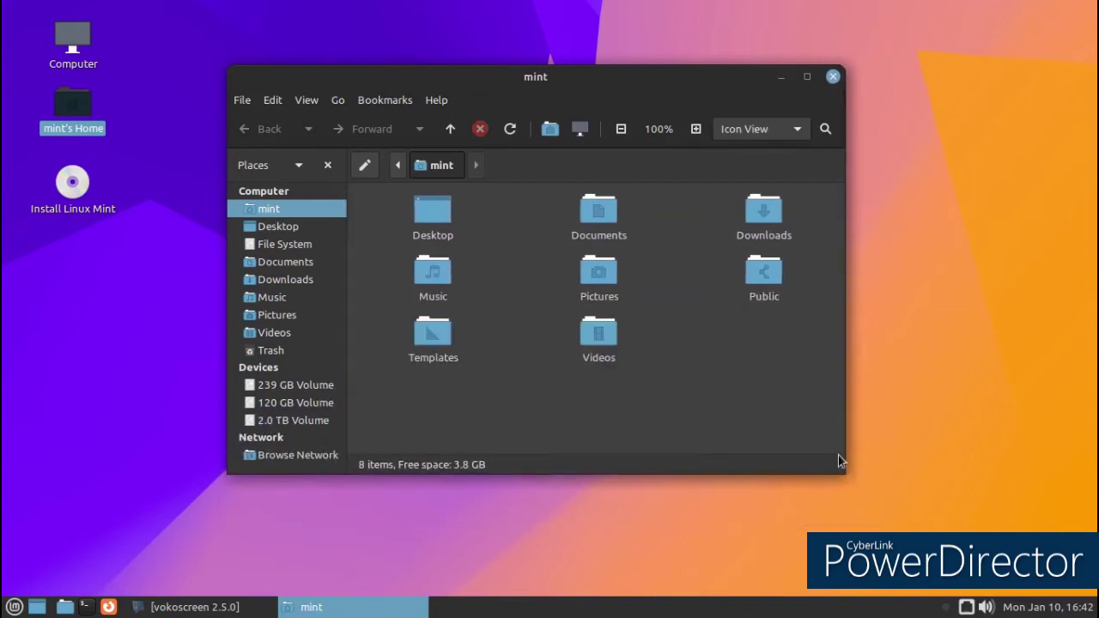
pyautogui.click(832, 77)
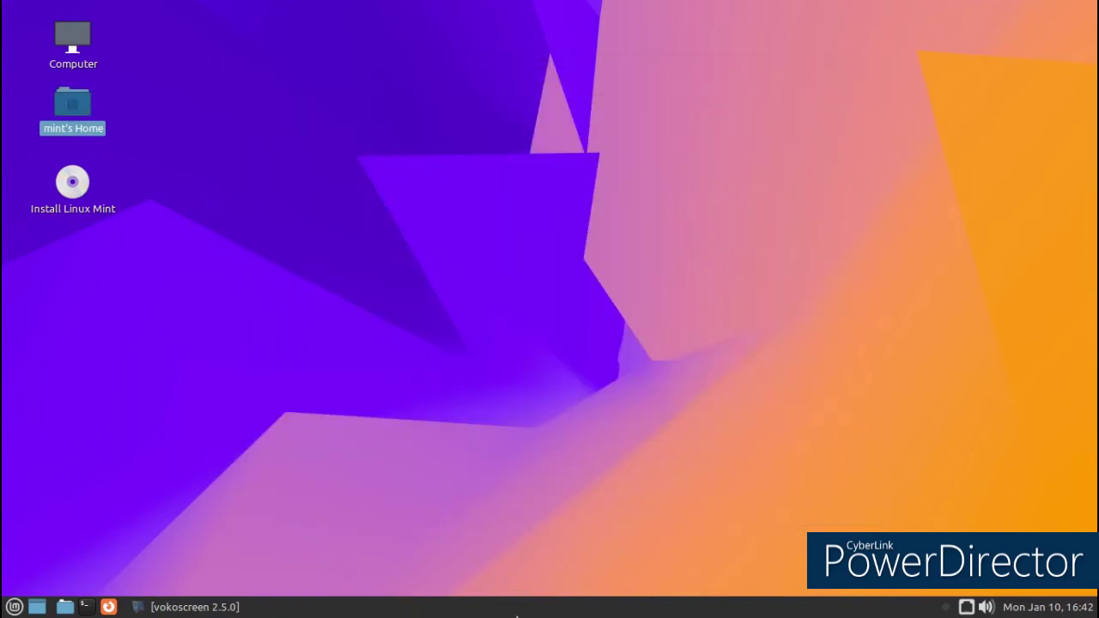
# - Open the bottom panel's properties and increase the panel size to 37 pixels
pyautogui.rightClick(512, 615)
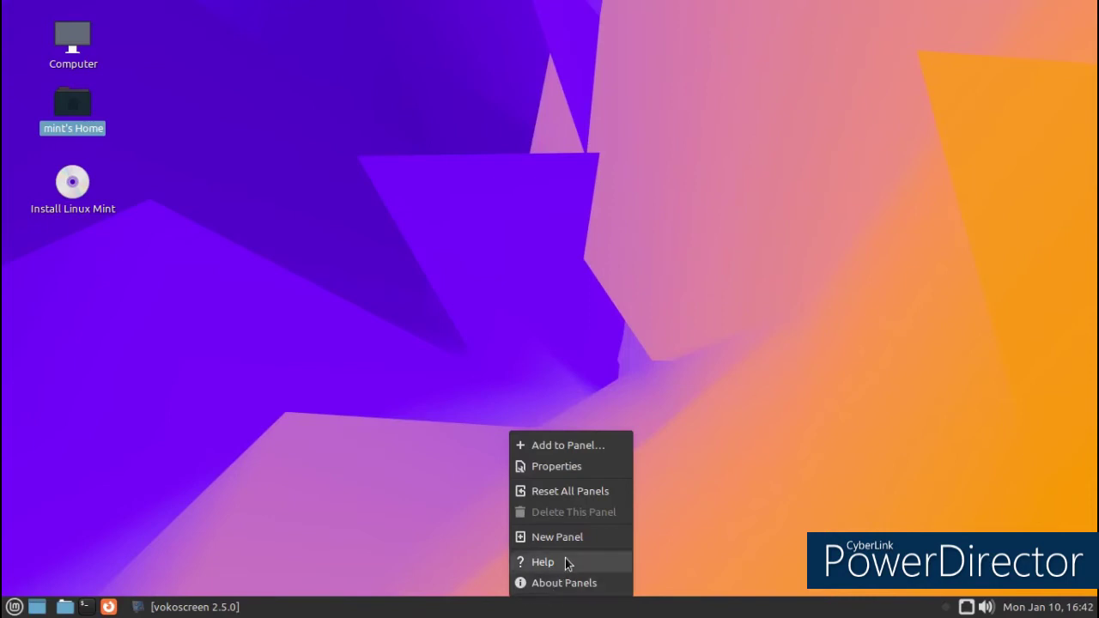
pyautogui.click(558, 472)
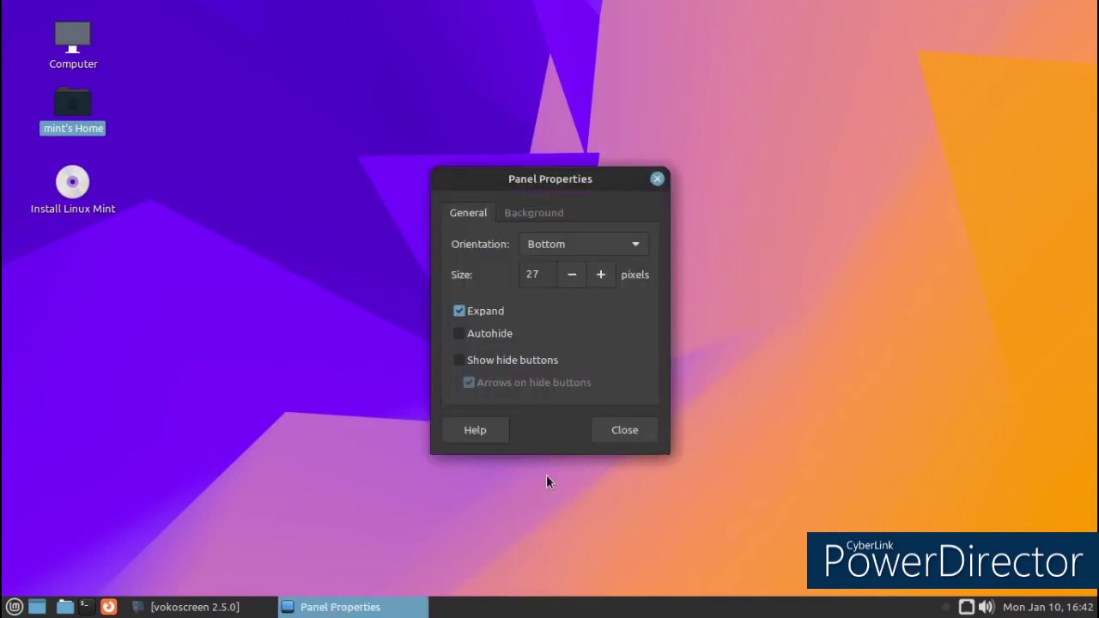
pyautogui.click(600, 275)
pyautogui.click(601, 275)
pyautogui.click(600, 275)
pyautogui.click(600, 275)
pyautogui.click(601, 275)
pyautogui.click(601, 275)
pyautogui.click(600, 275)
pyautogui.click(601, 274)
pyautogui.click(600, 275)
pyautogui.click(600, 275)
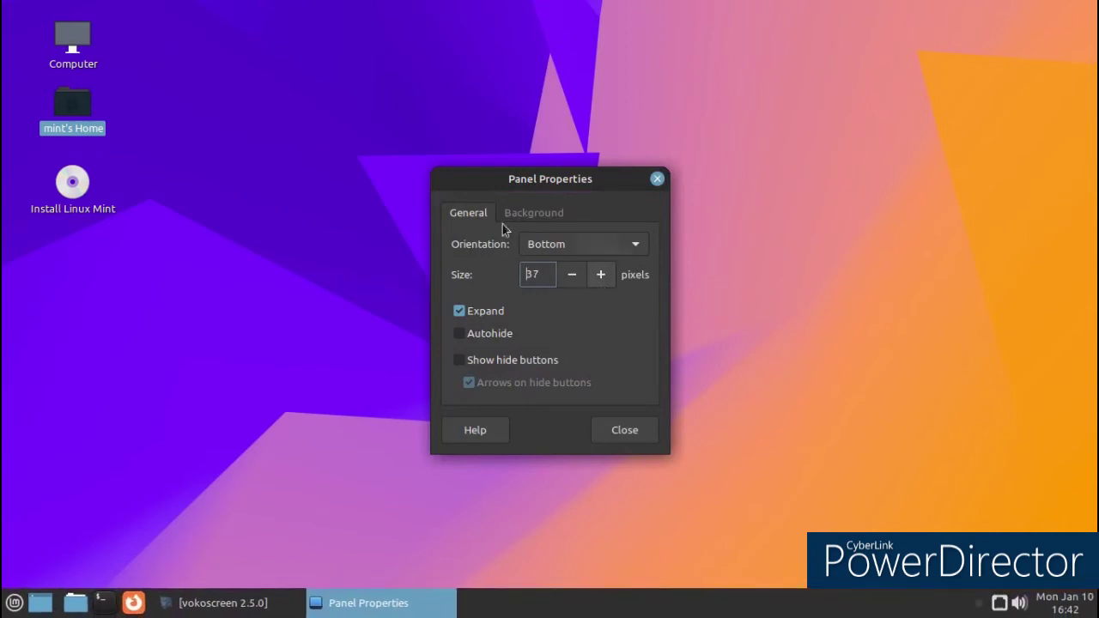
# - Give the panel a solid white background with its opacity reduced to about 61.7, and close the panel properties
pyautogui.click(520, 216)
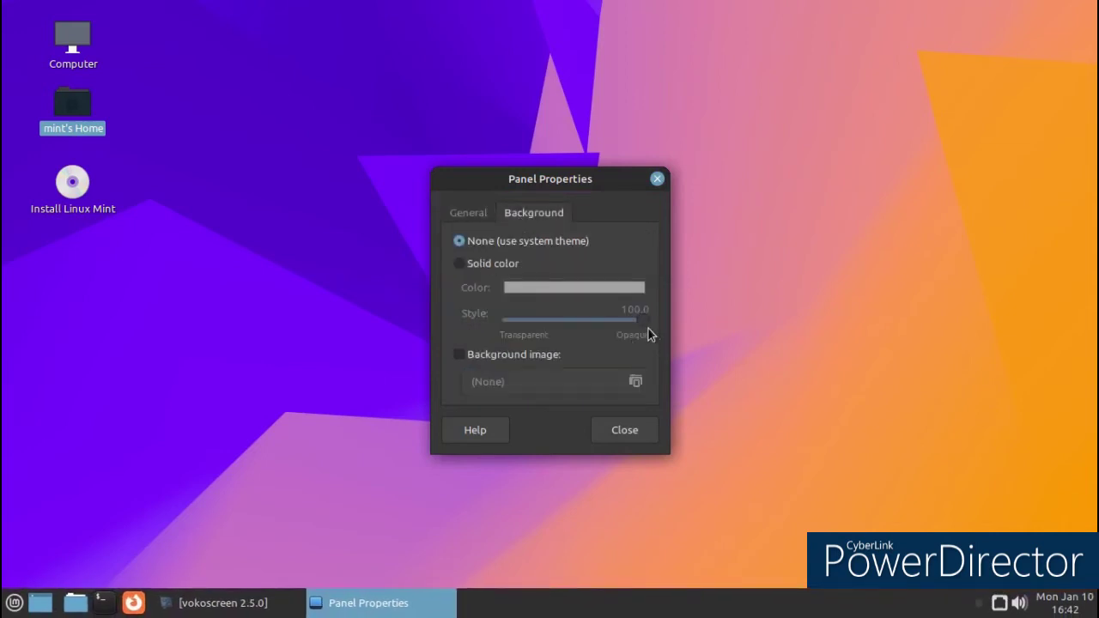
pyautogui.click(503, 264)
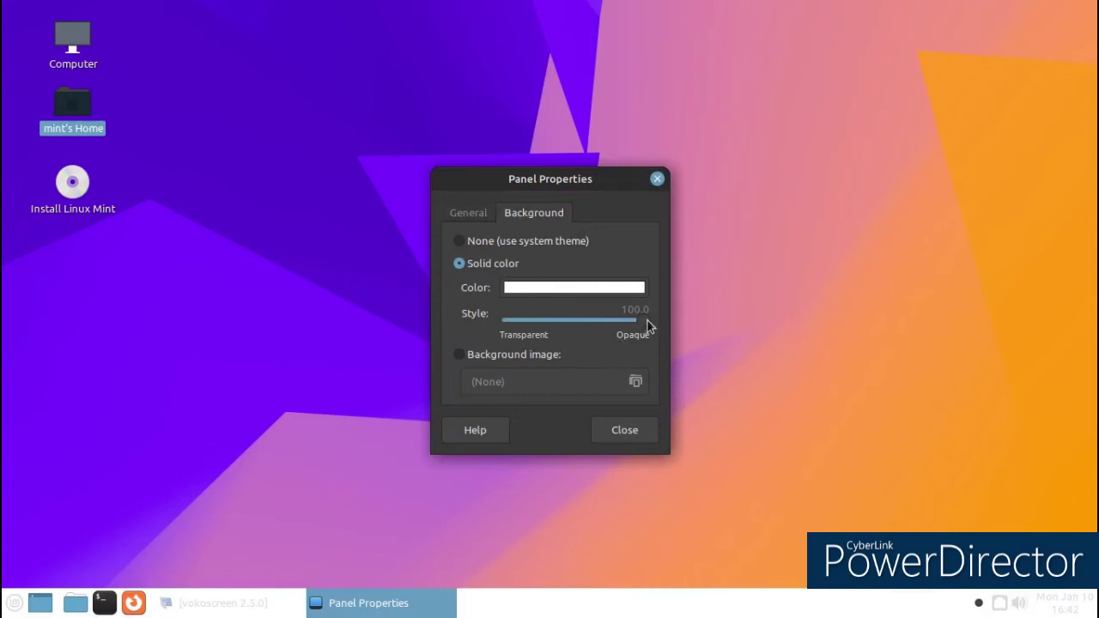
pyautogui.moveTo(649, 326); pyautogui.dragTo(601, 322)
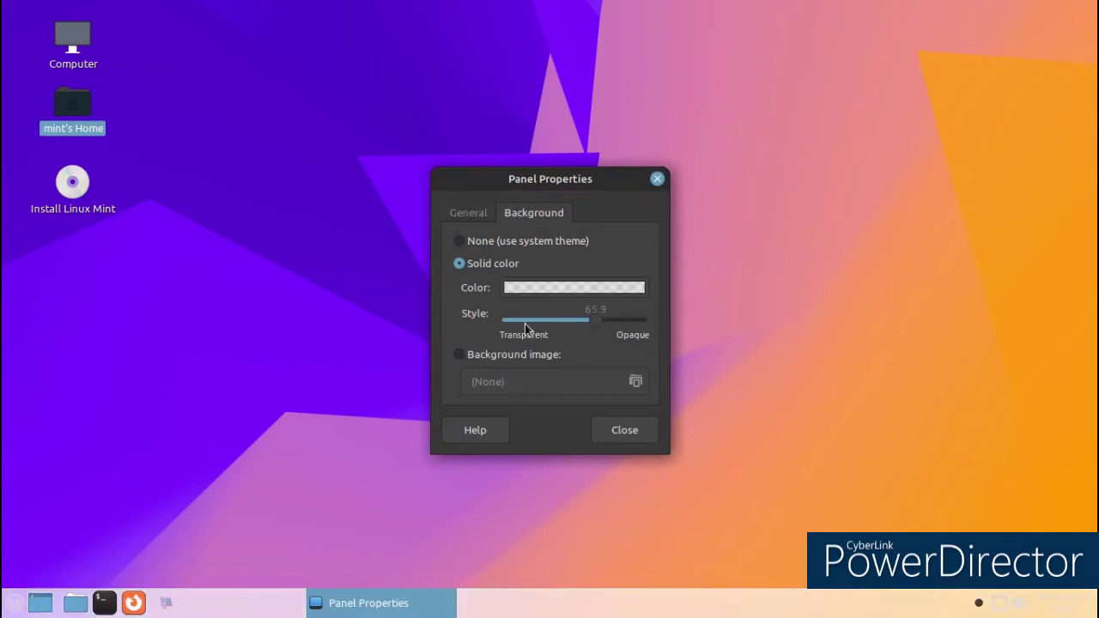
pyautogui.moveTo(598, 323)
pyautogui.mouseDown()
pyautogui.moveTo(550, 320)
pyautogui.moveTo(589, 320)
pyautogui.mouseUp()
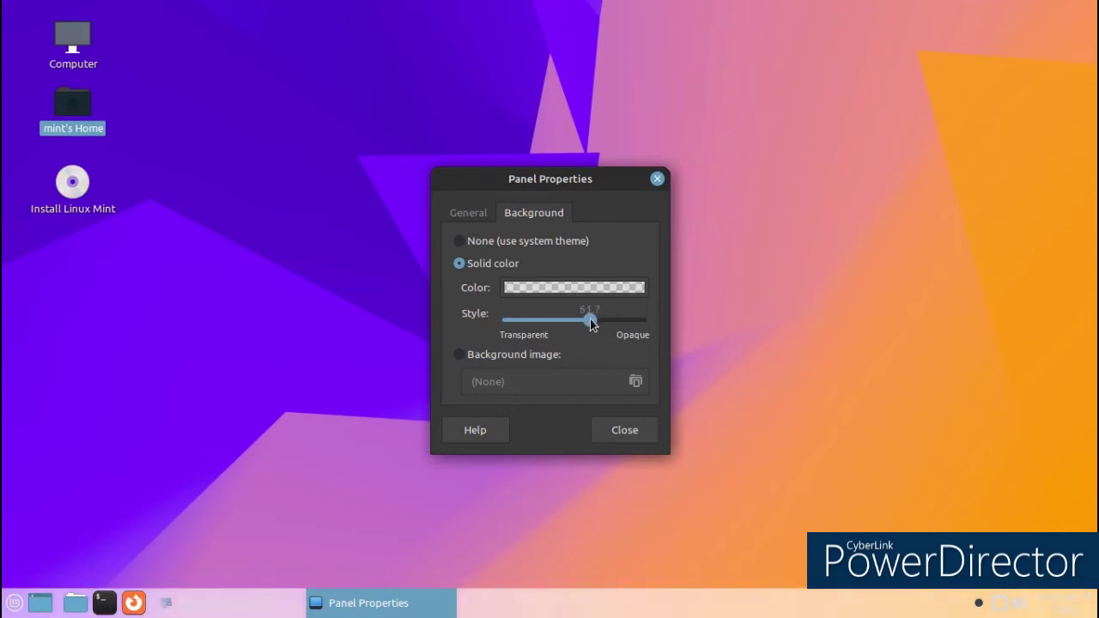
pyautogui.click(613, 435)
# - Change the desktop background to the blue waves wallpaper
pyautogui.rightClick(554, 233)
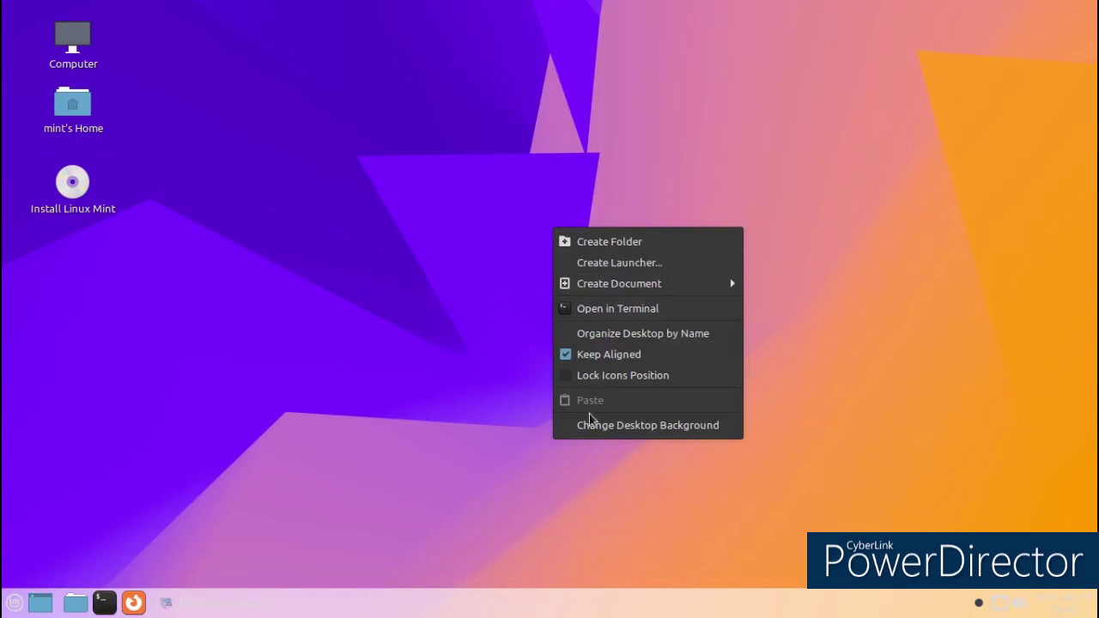
pyautogui.click(586, 431)
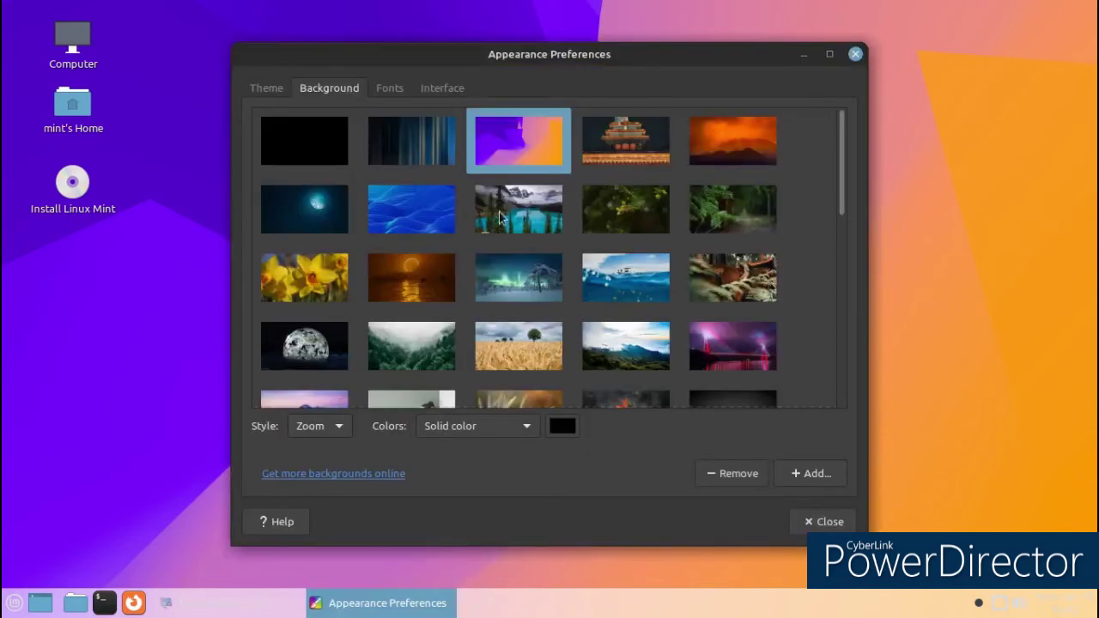
pyautogui.click(434, 225)
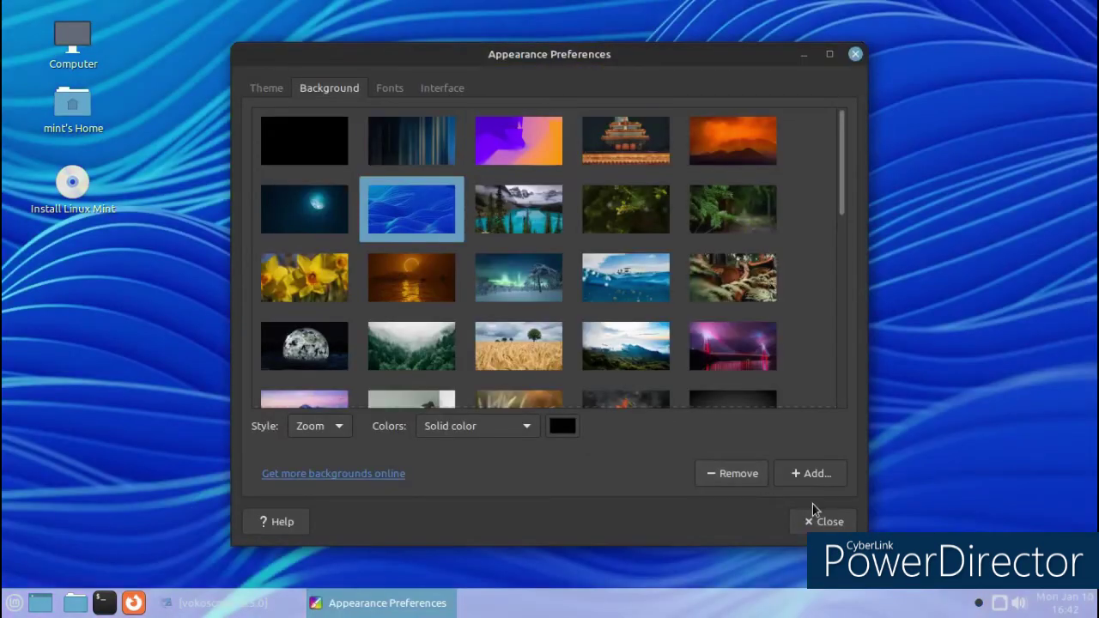
# - Change the desktop background to the purple-lit suspension bridge wallpaper and close the appearance preferences
pyautogui.scroll(-4, 632, 293)
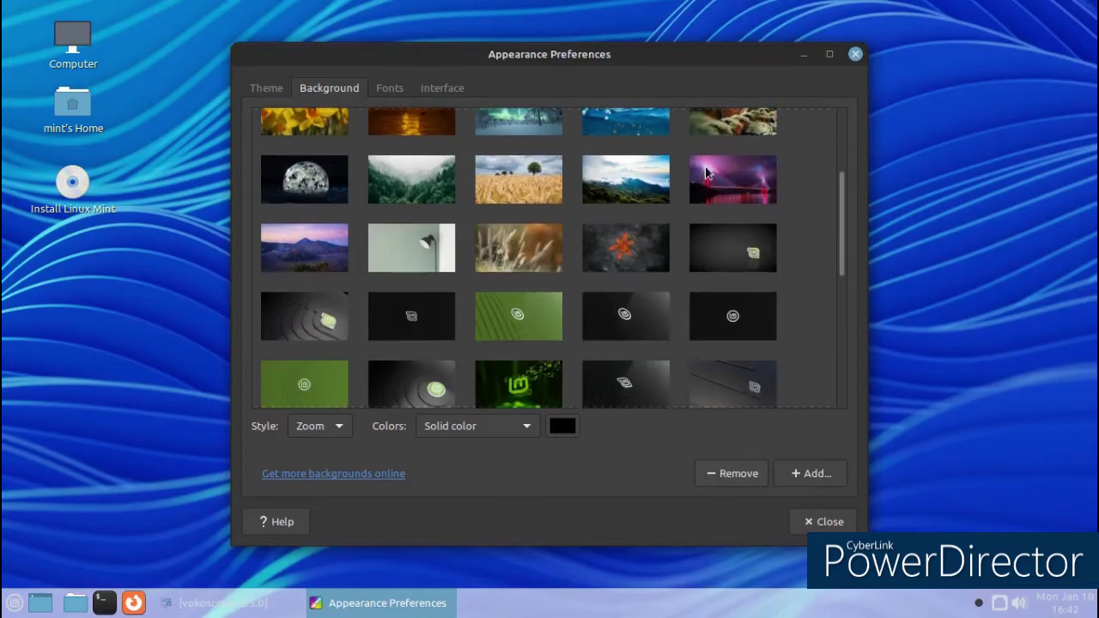
pyautogui.click(710, 176)
pyautogui.click(807, 521)
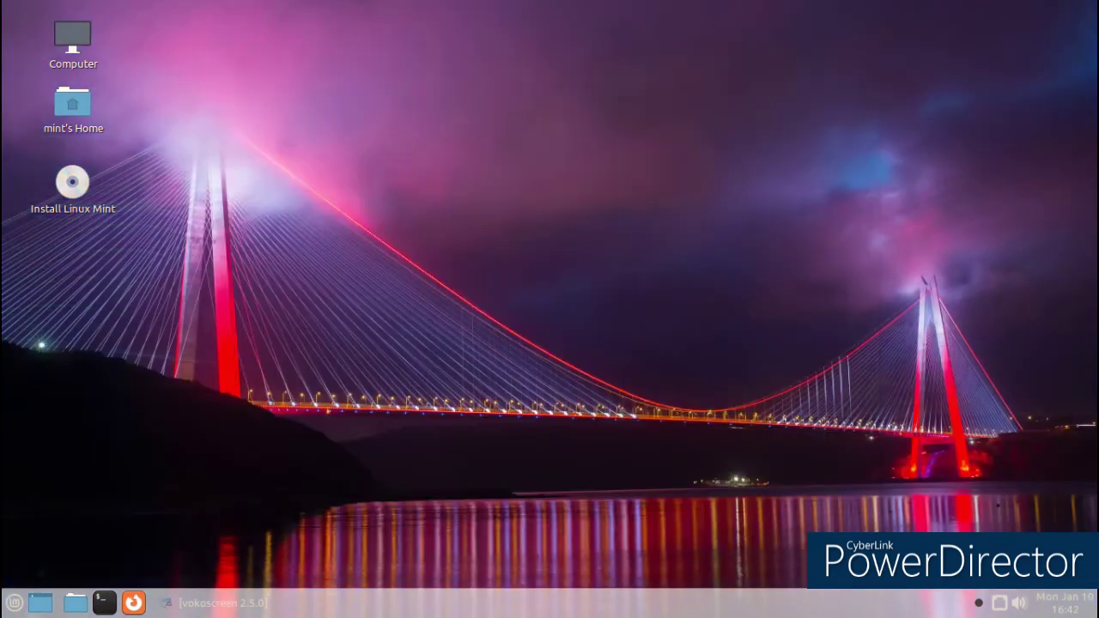
# - Launch the Linux Mint installer from the desktop, choose Português as its language and continue to the keyboard layout page
pyautogui.click(70, 209)
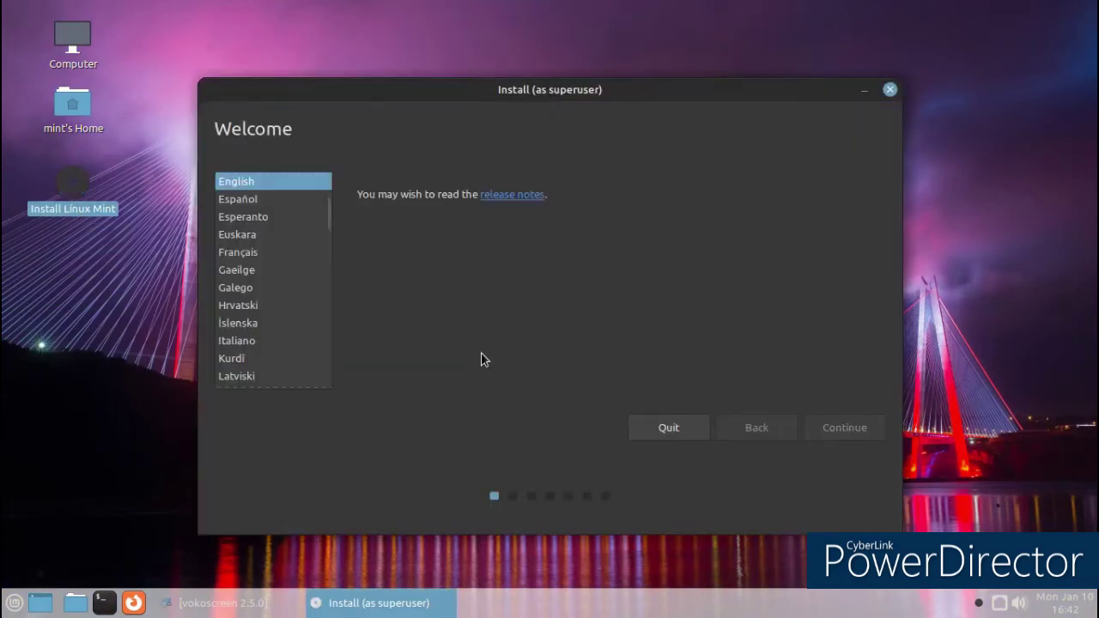
pyautogui.scroll(-4, 268, 250)
pyautogui.scroll(-3, 273, 260)
pyautogui.click(273, 302)
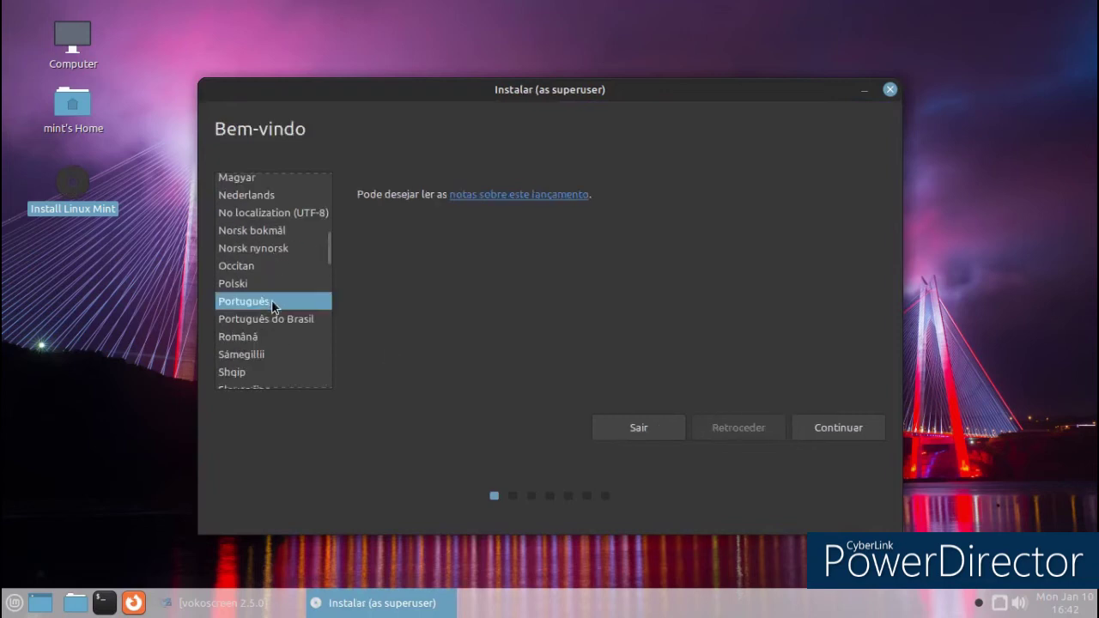
pyautogui.click(837, 428)
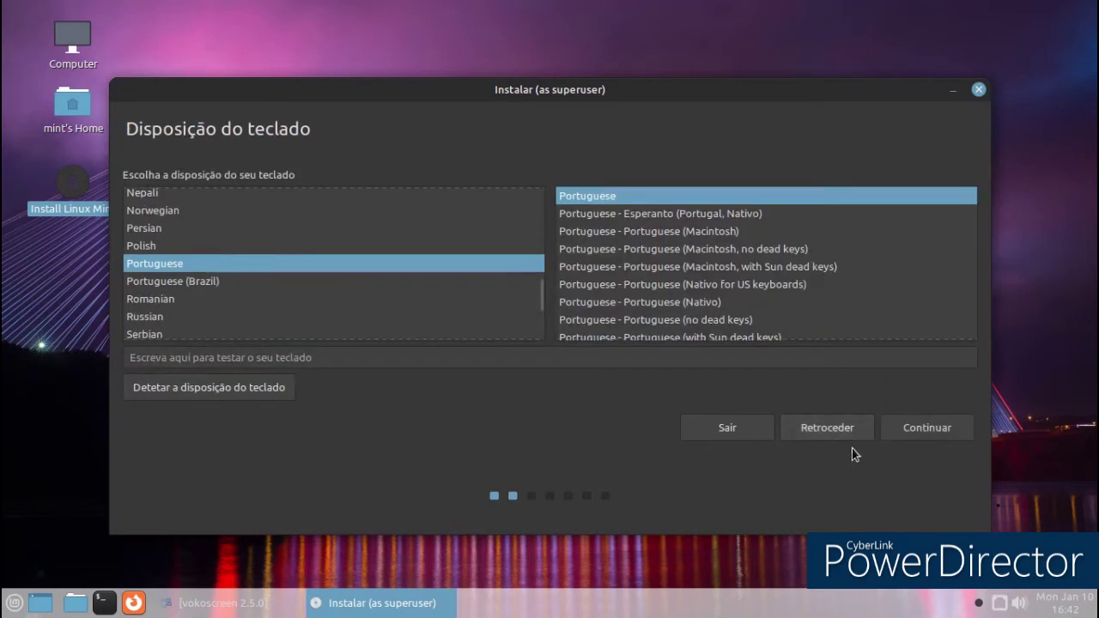
# - Accept the Portuguese keyboard layout, continue past the multimedia codecs page without selecting them, and minimize the installer
pyautogui.click(907, 439)
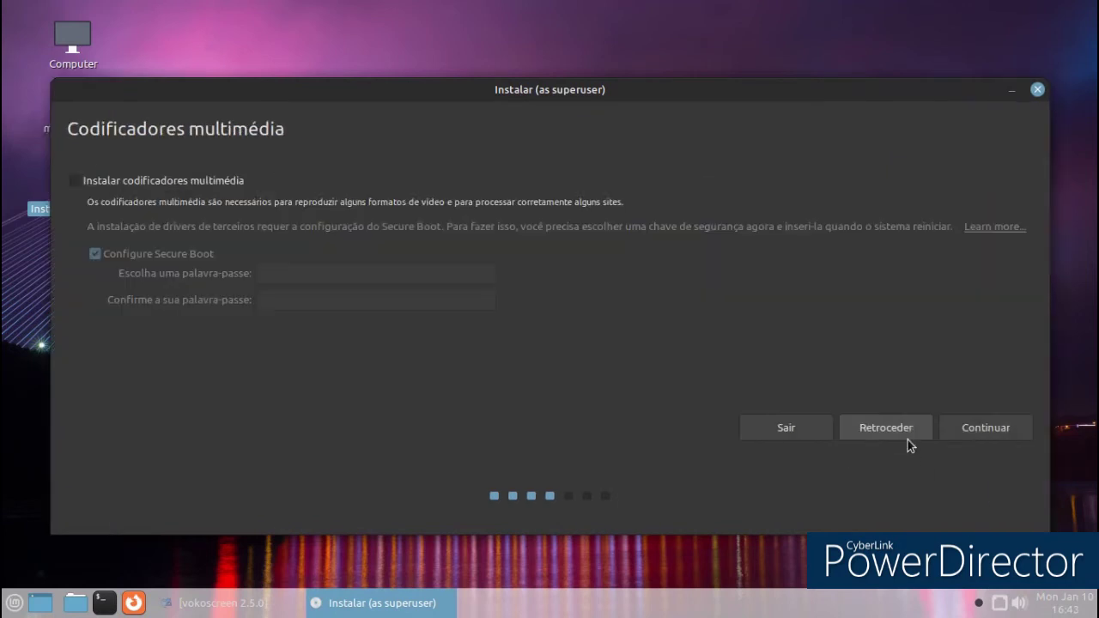
pyautogui.click(948, 438)
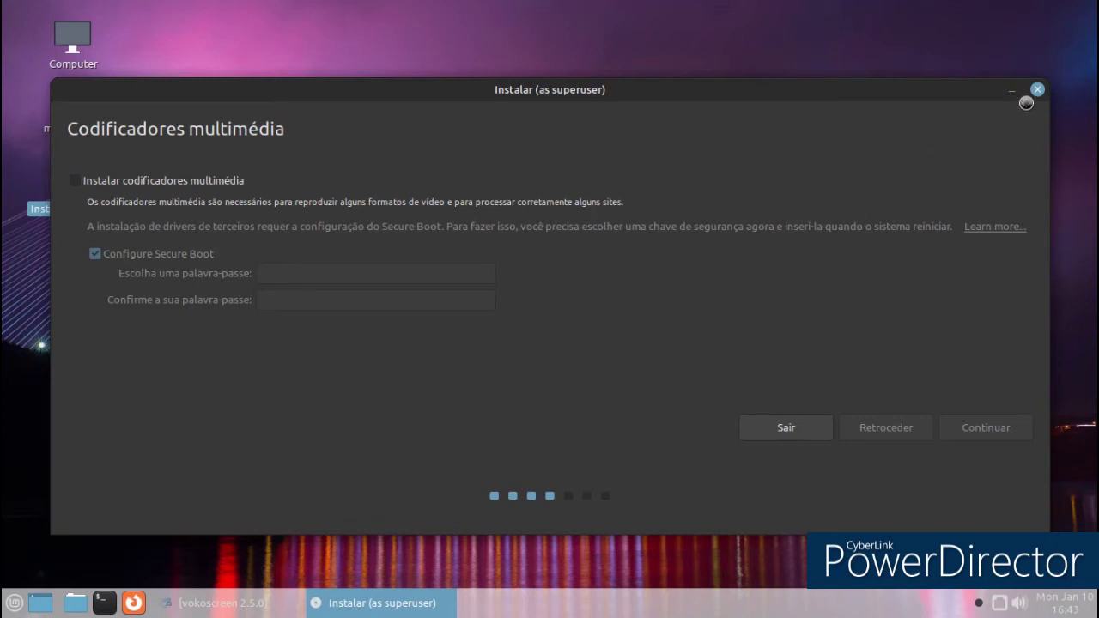
pyautogui.click(1038, 91)
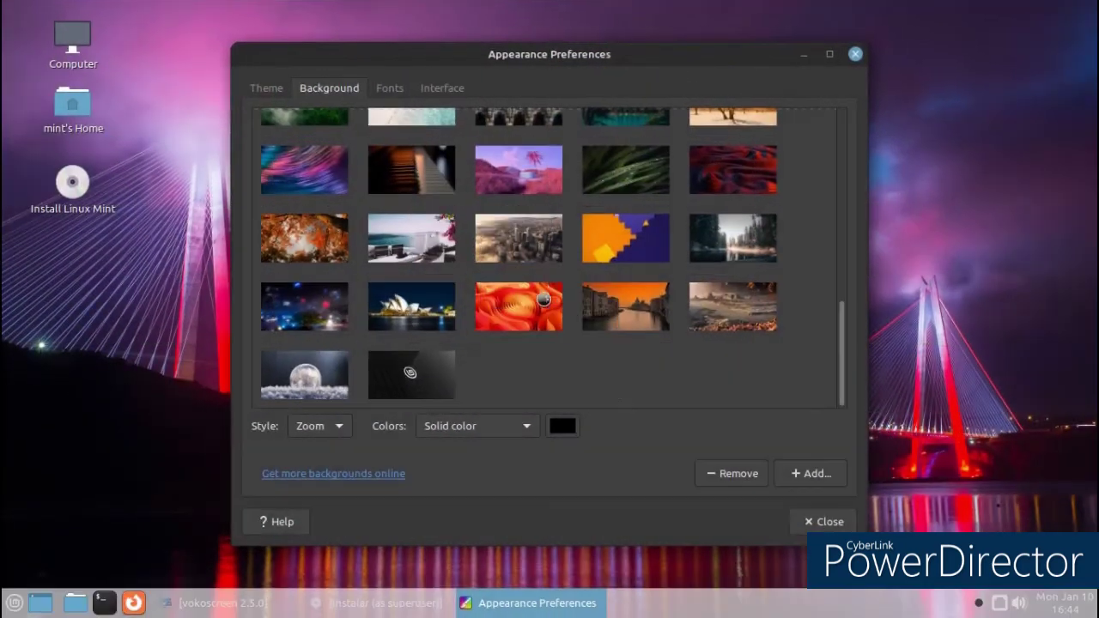
# - Change the desktop background to the orange and red paper-spiral wallpaper, and briefly view the main application menu
pyautogui.click(519, 307)
pyautogui.click(829, 522)
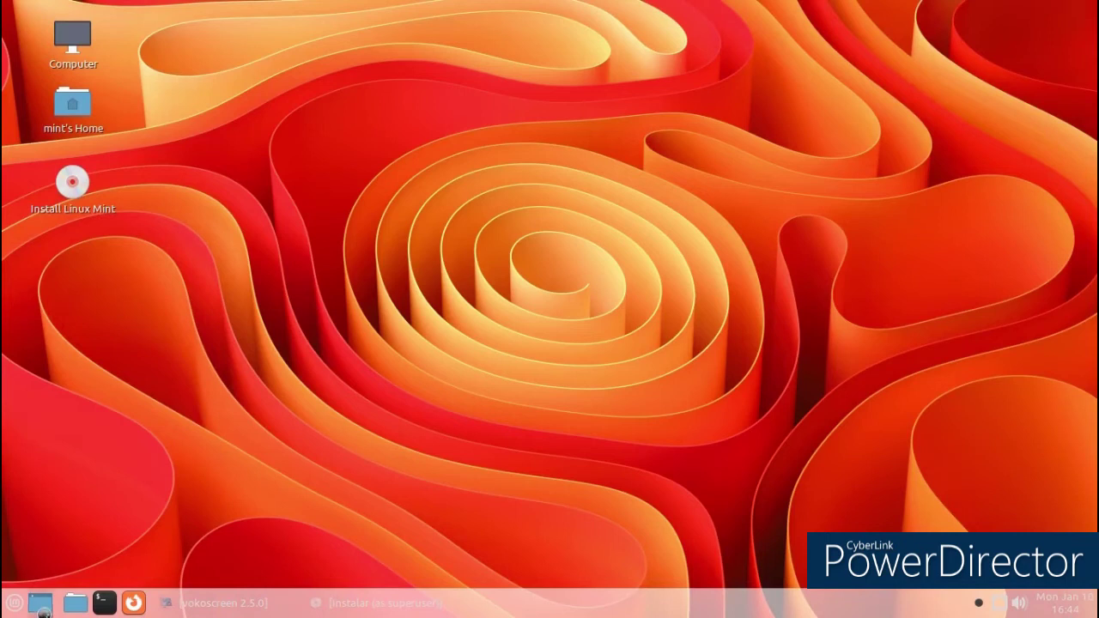
pyautogui.click(14, 603)
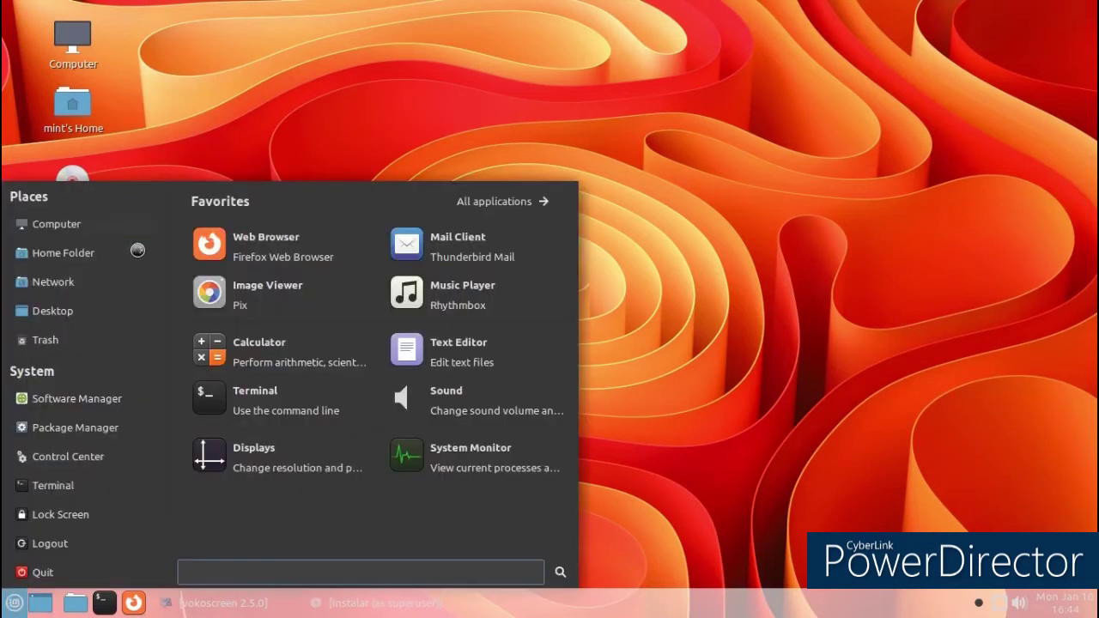
pyautogui.click(465, 78)
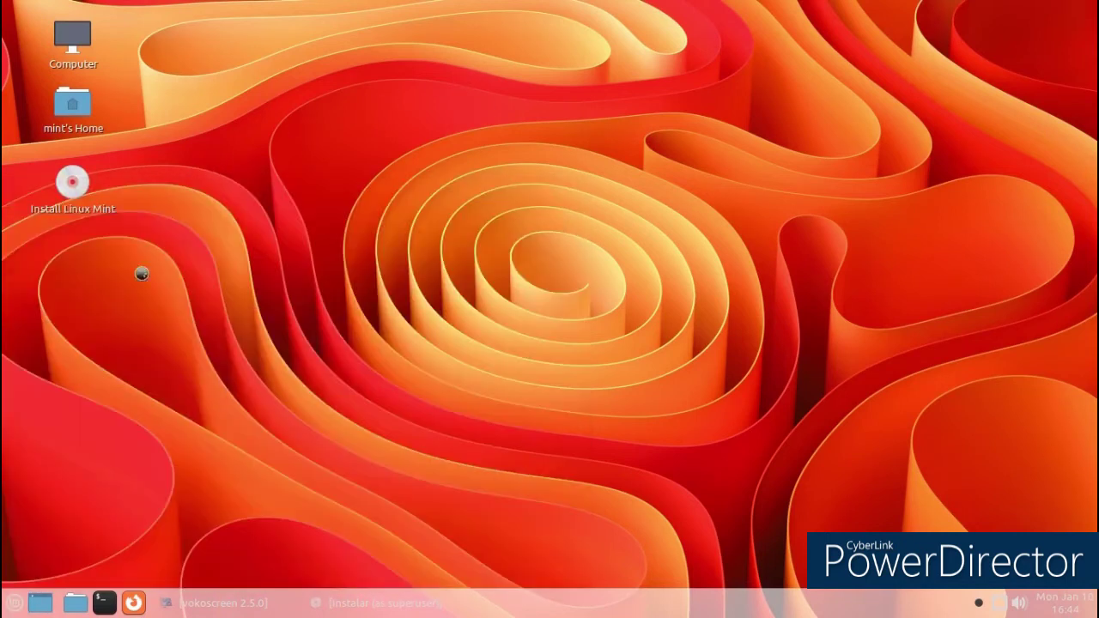
# - Search the web in Firefox for "gnome look", dismiss Google's cookie notice and open the Gnome Look site
pyautogui.click(133, 602)
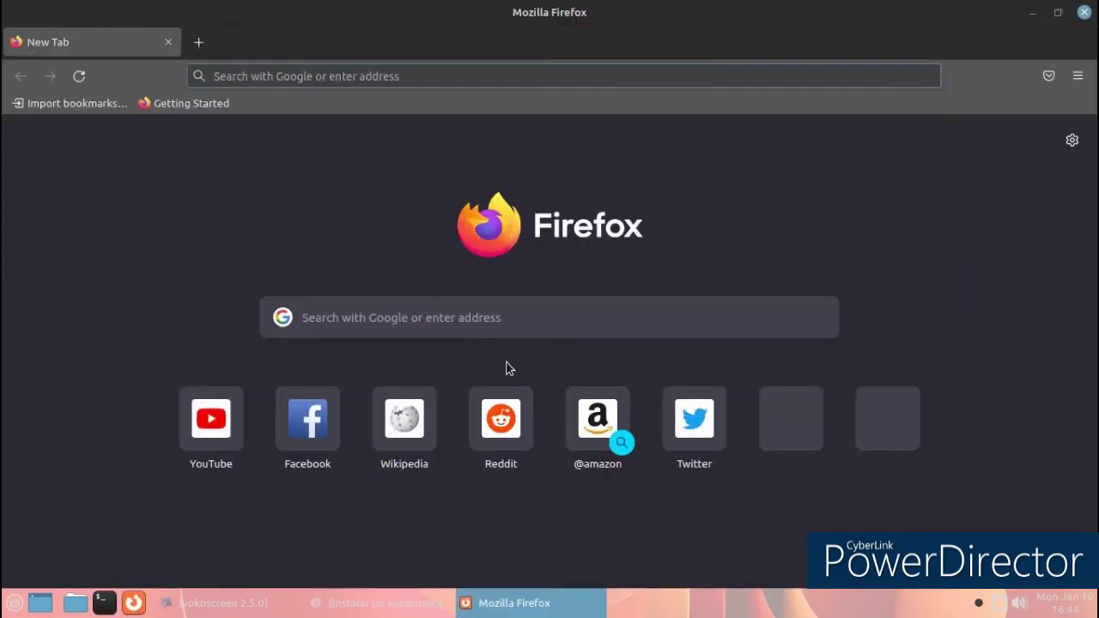
pyautogui.write('gnome look')
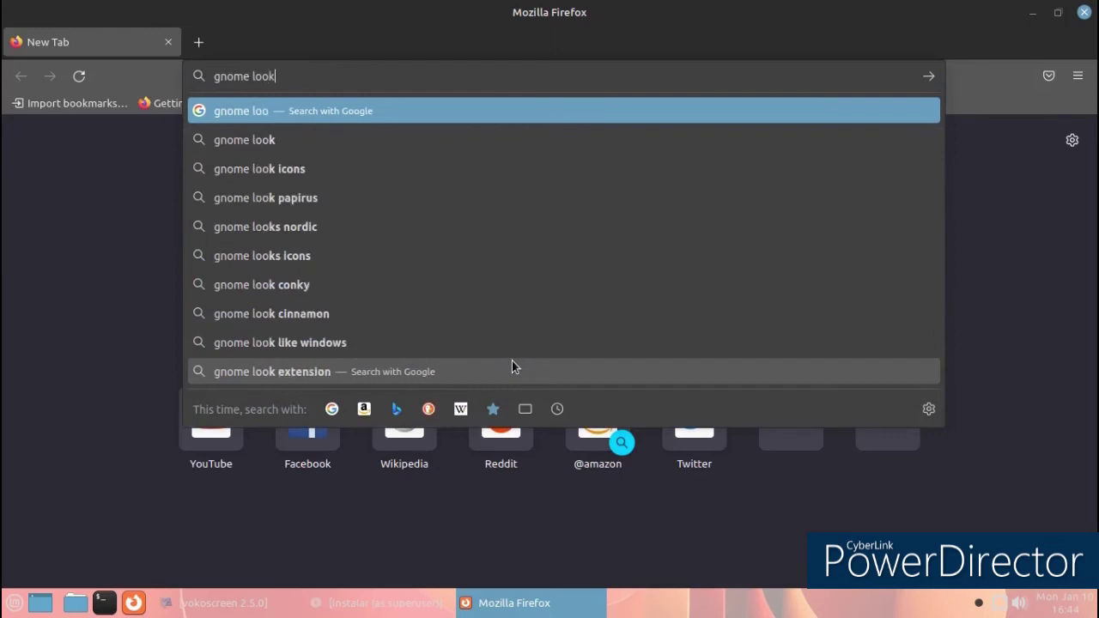
pyautogui.press('Return')
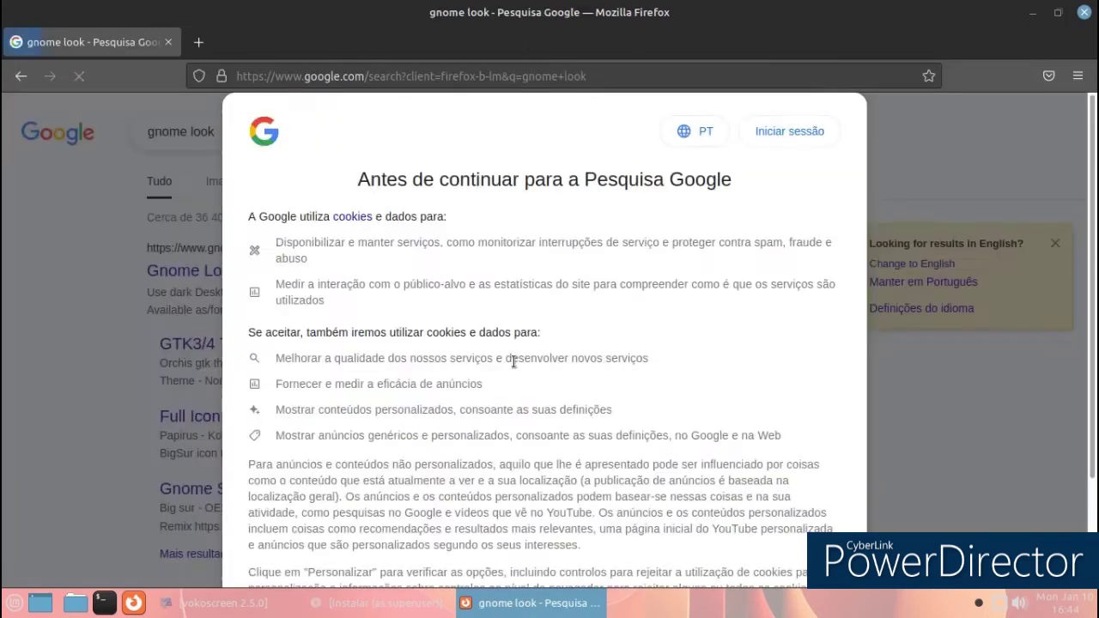
pyautogui.scroll(-3, 554, 307)
pyautogui.click(795, 549)
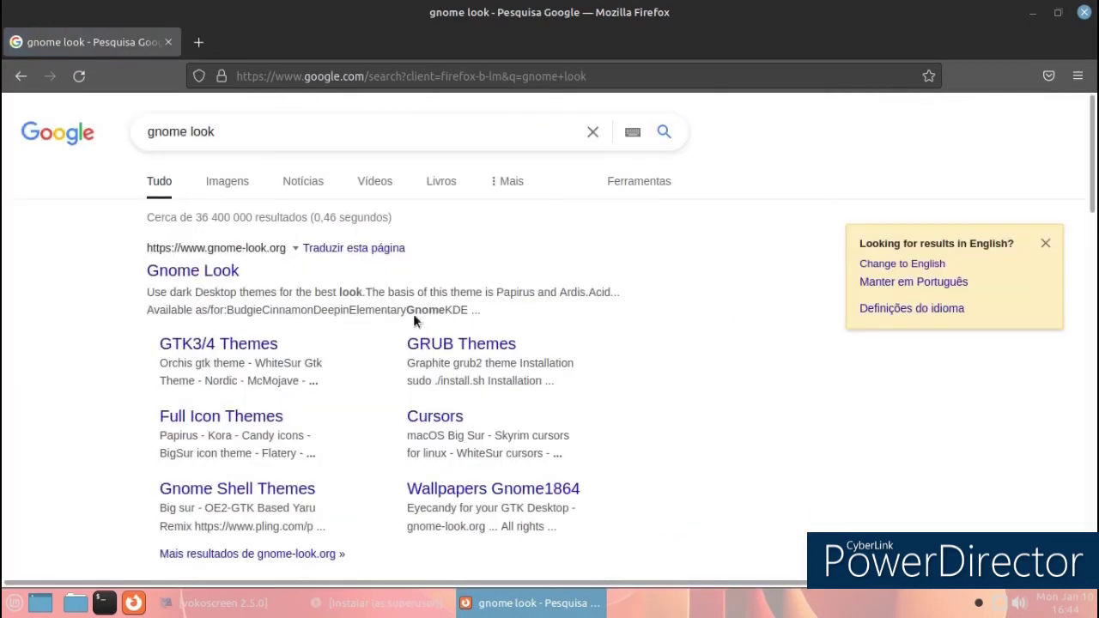
pyautogui.click(215, 274)
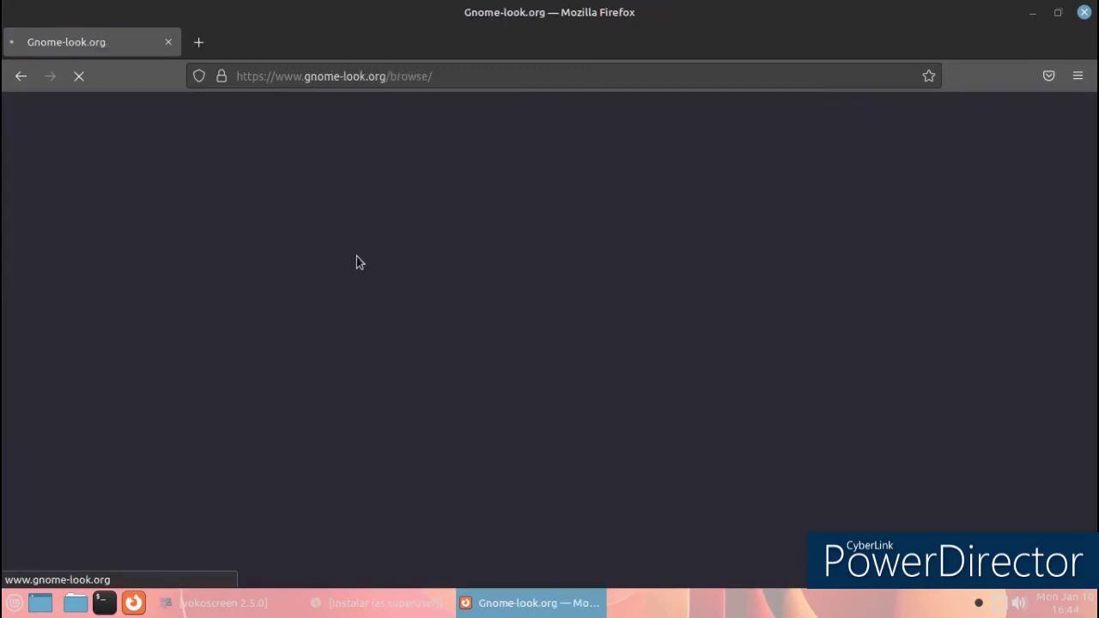
# - Open the Marwaita OSX 12.0 theme from the latest listings and show its downloadable files
pyautogui.scroll(-2, 522, 245)
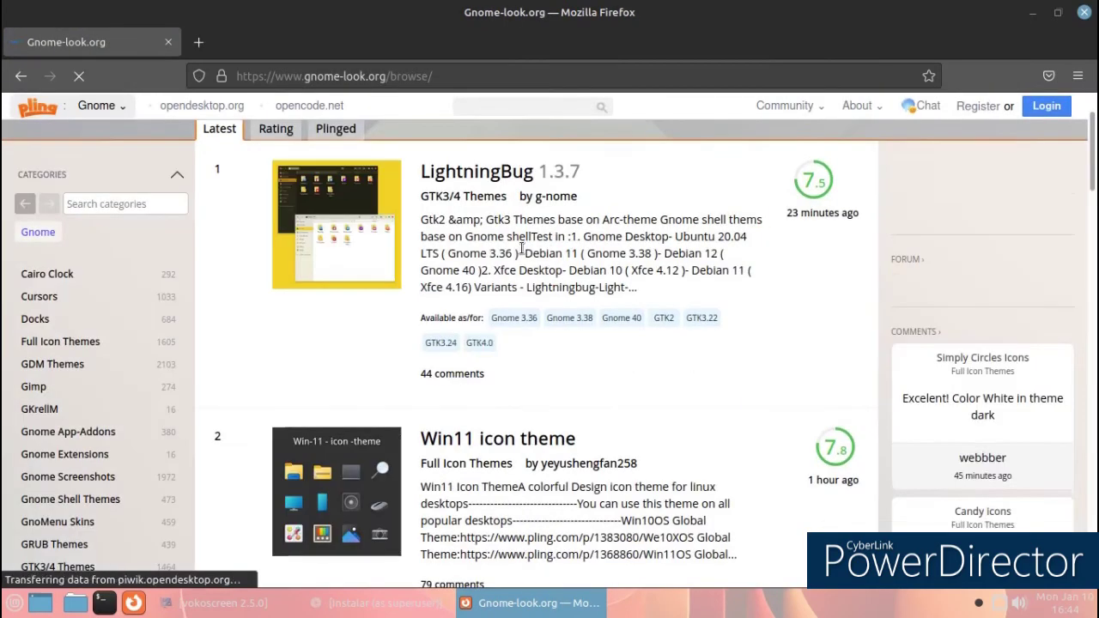
pyautogui.scroll(-5, 522, 248)
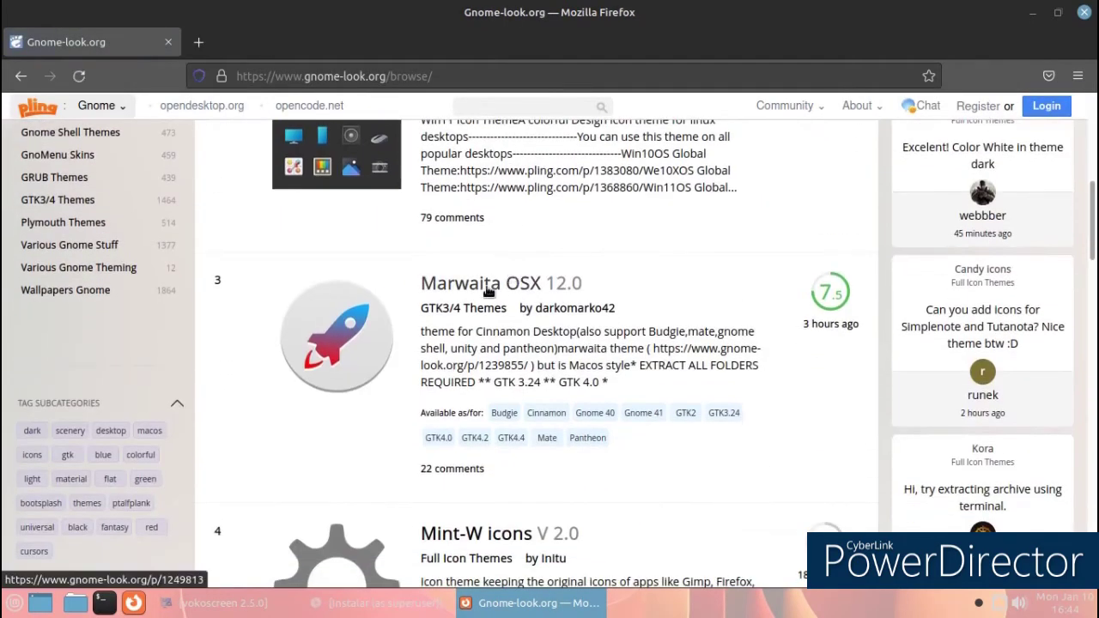
pyautogui.click(485, 283)
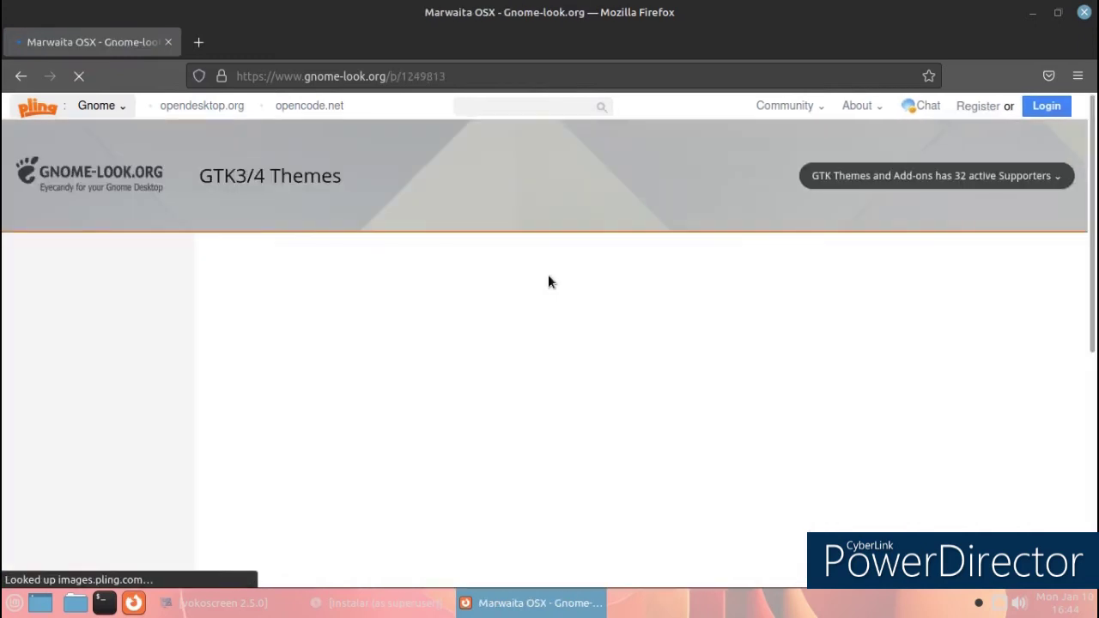
pyautogui.scroll(-5, 549, 273)
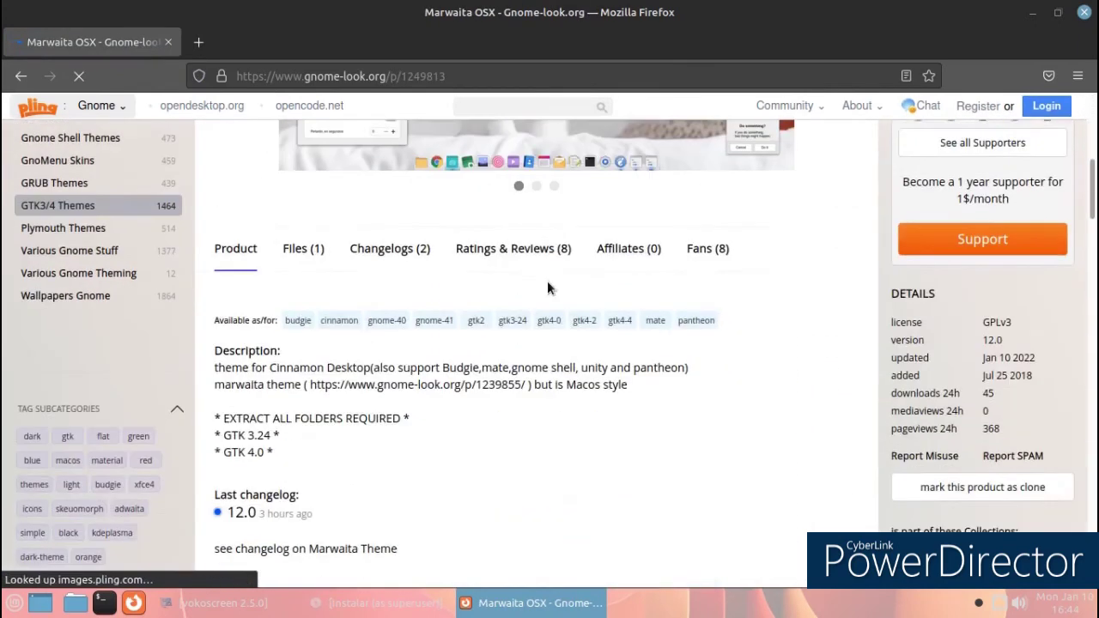
pyautogui.click(304, 243)
# - Open the download dialog for Marwaita OSX's main.zip, dismiss it without following the link, and return to the theme listings
pyautogui.scroll(-3, 471, 275)
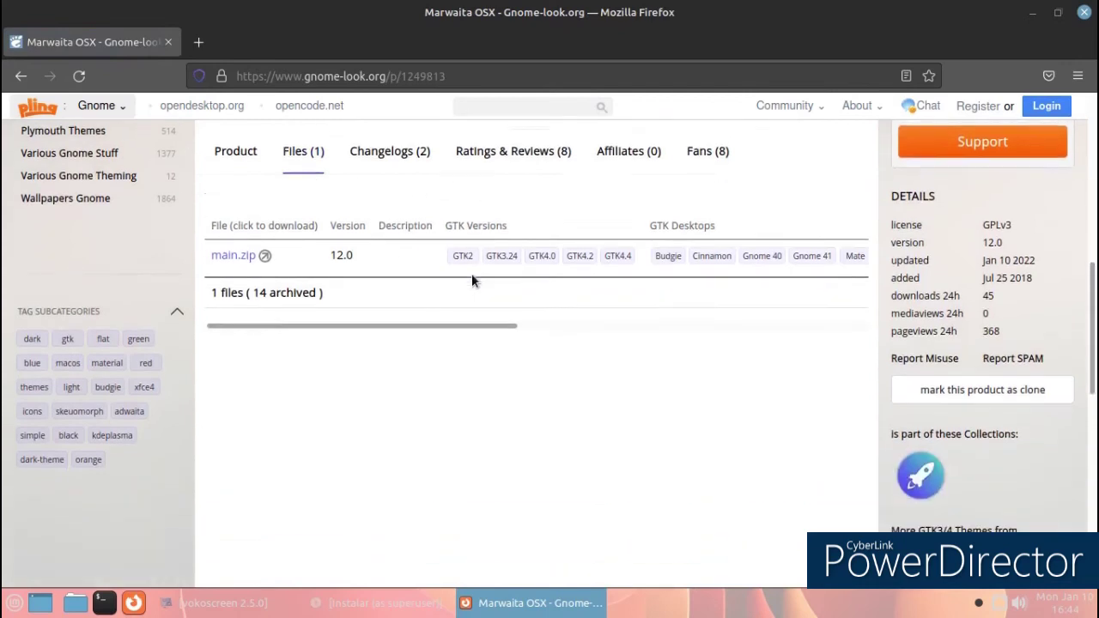
pyautogui.scroll(-3, 326, 249)
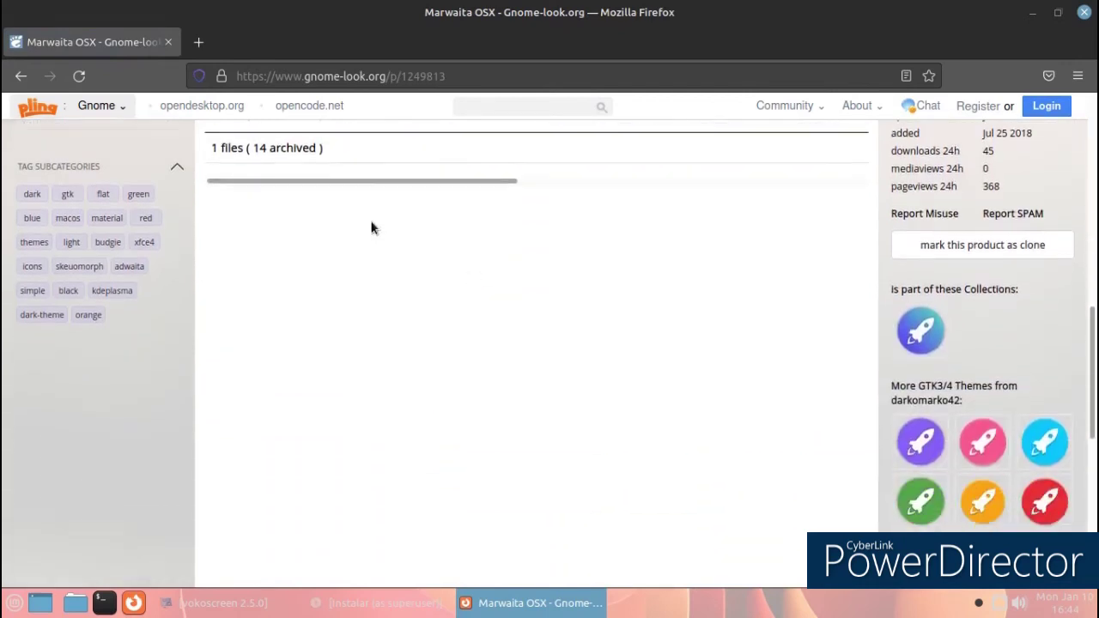
pyautogui.scroll(4, 388, 243)
pyautogui.scroll(2, 389, 255)
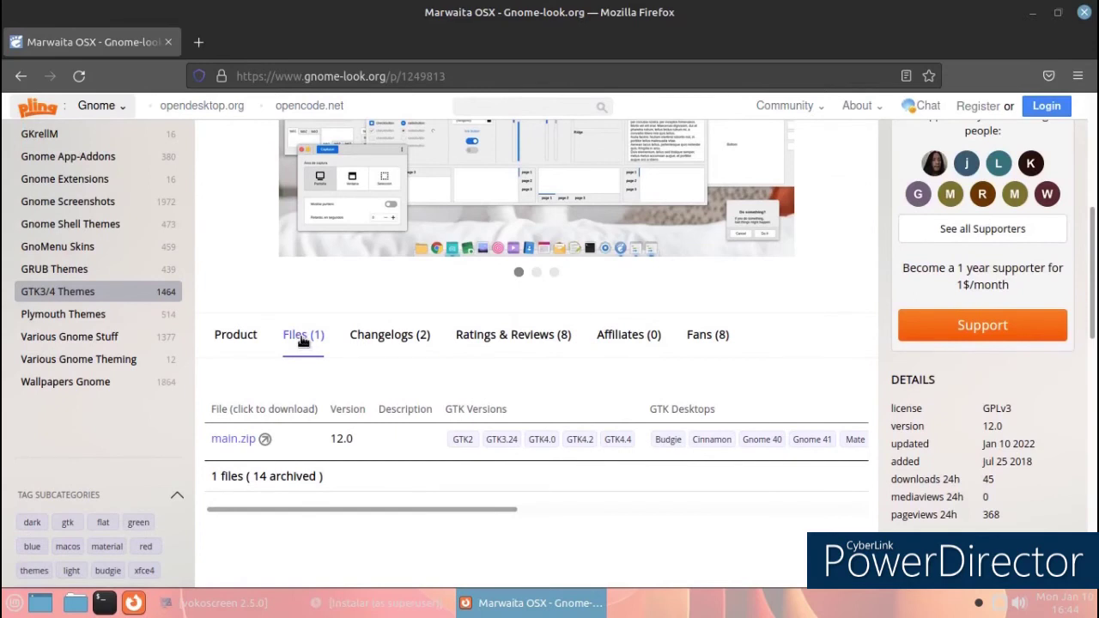
pyautogui.click(231, 438)
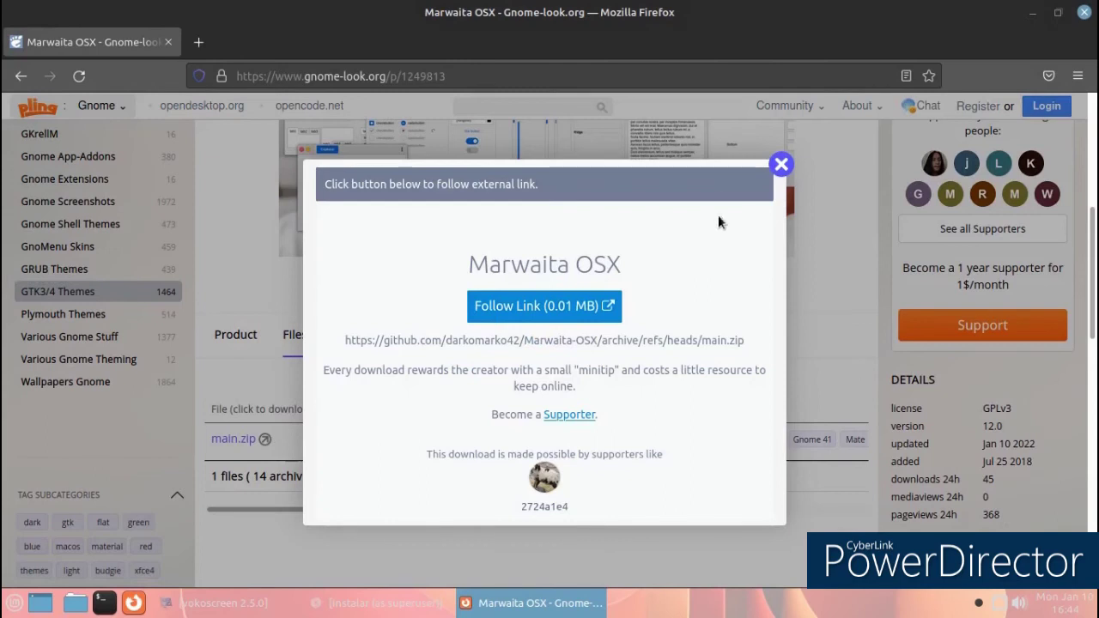
pyautogui.click(781, 164)
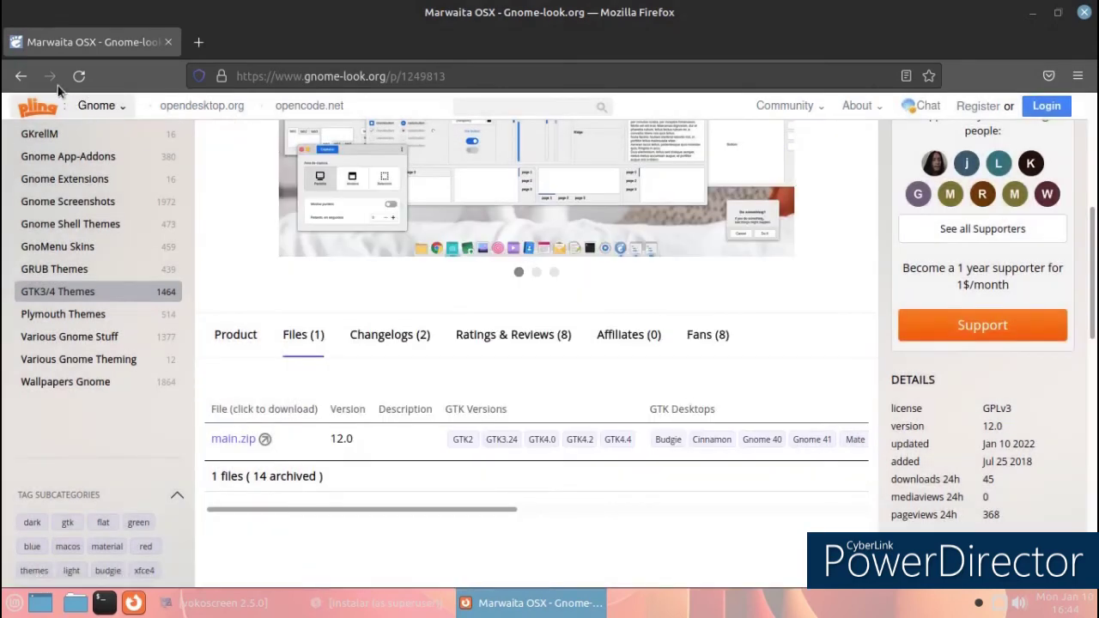
pyautogui.click(28, 78)
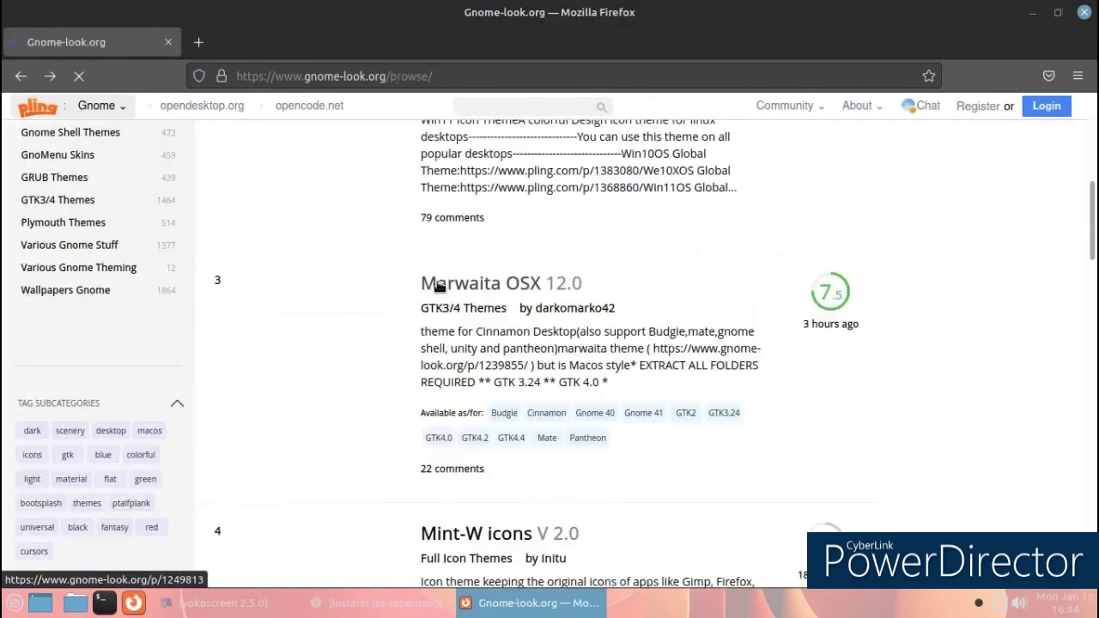
# - Open the OE2 Gradient theme page from the listings and show its downloadable files
pyautogui.scroll(-5, 328, 337)
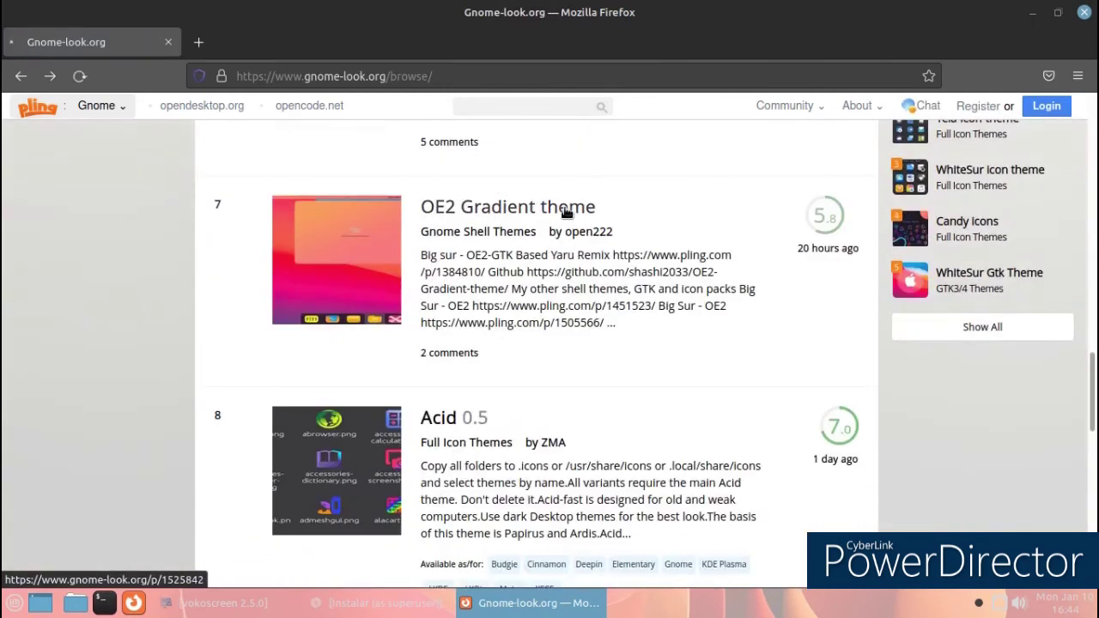
pyautogui.click(567, 211)
pyautogui.scroll(-1, 467, 253)
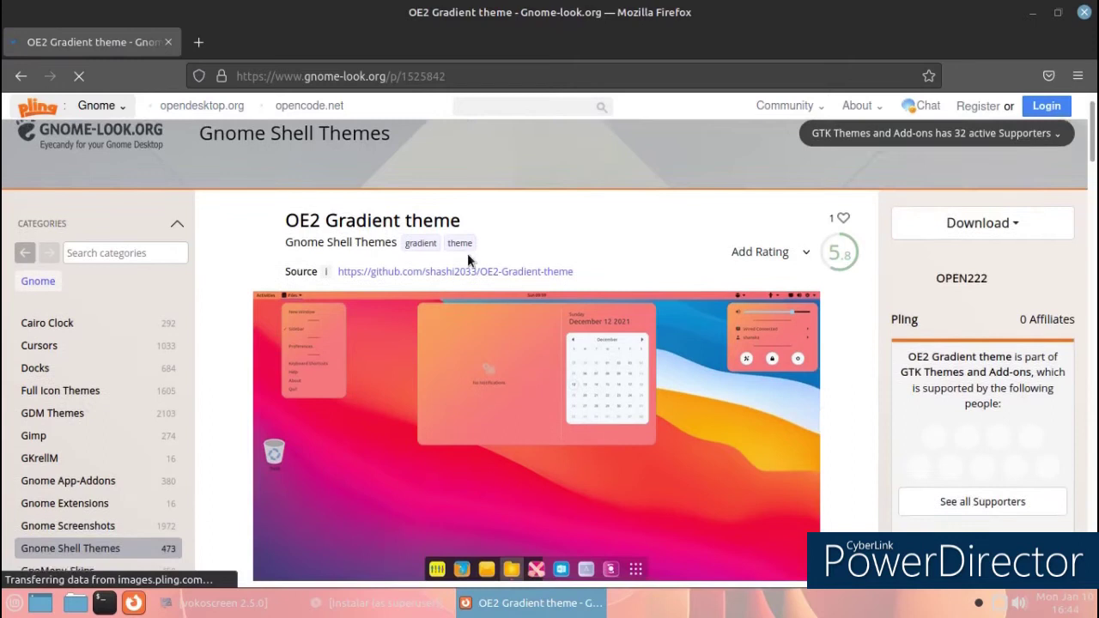
pyautogui.scroll(-4, 464, 262)
pyautogui.click(306, 338)
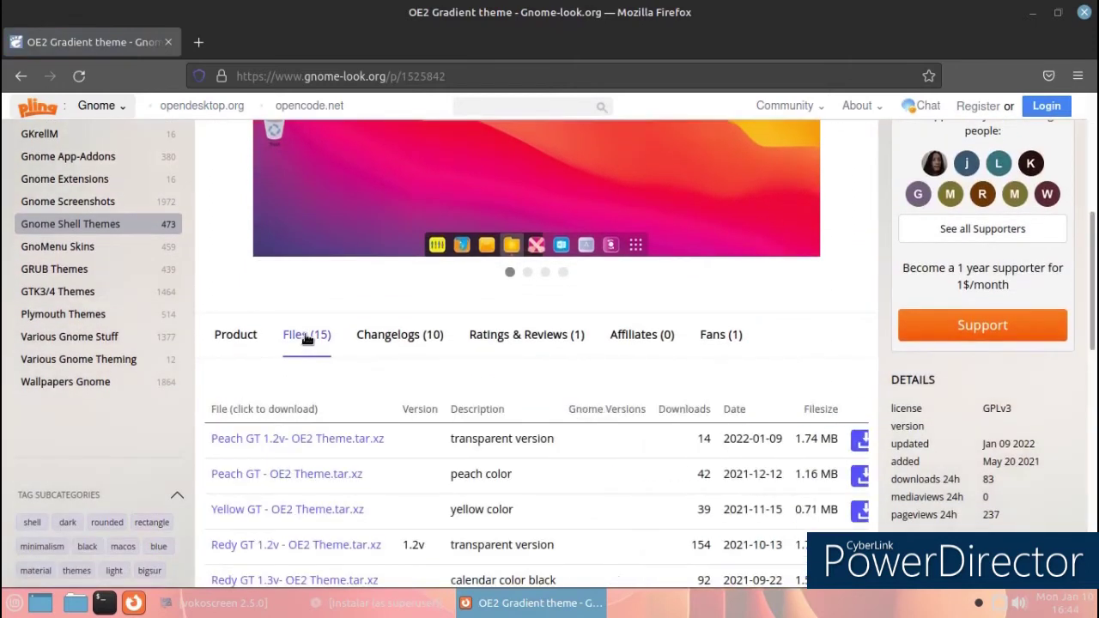
# - Download Peach GT 1.2v- OE2 Theme.tar.xz by saving the file to disk, and close Firefox
pyautogui.click(293, 444)
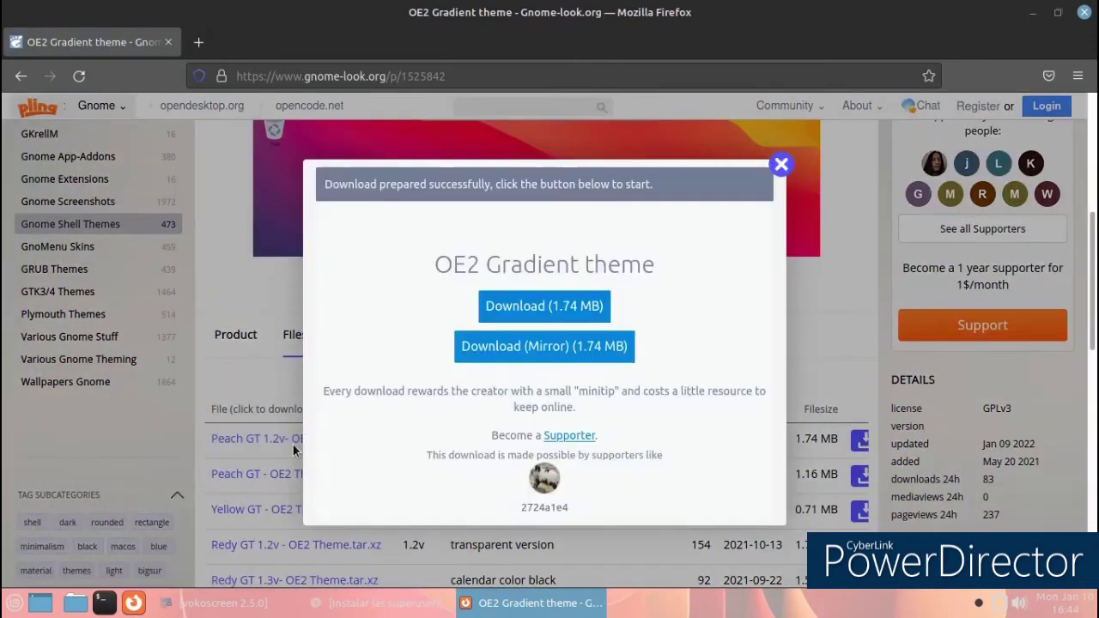
pyautogui.click(501, 309)
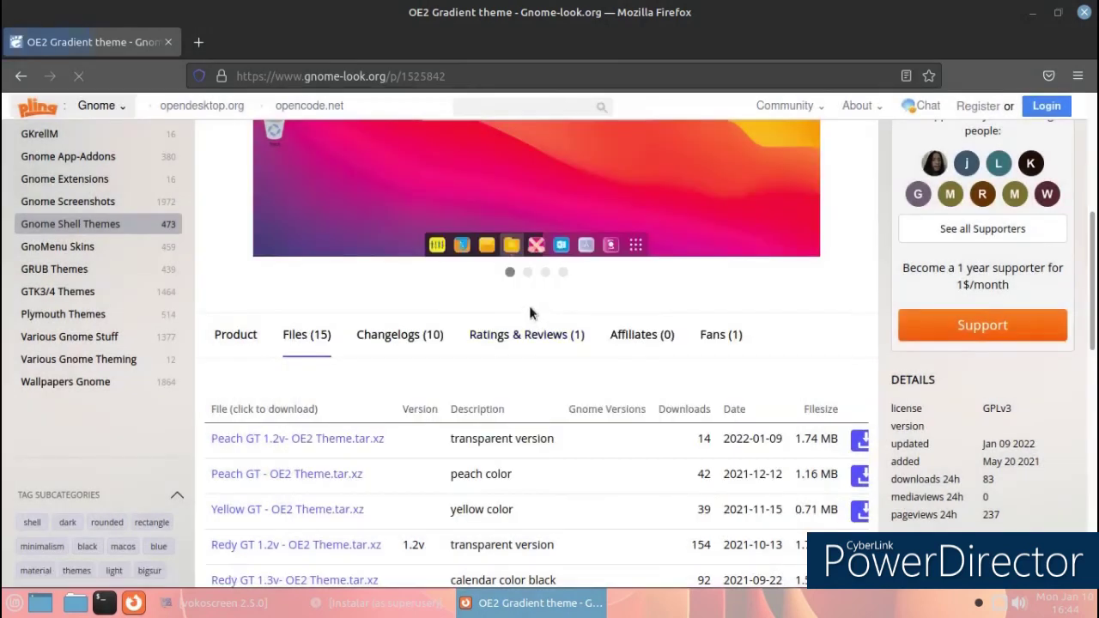
pyautogui.click(508, 339)
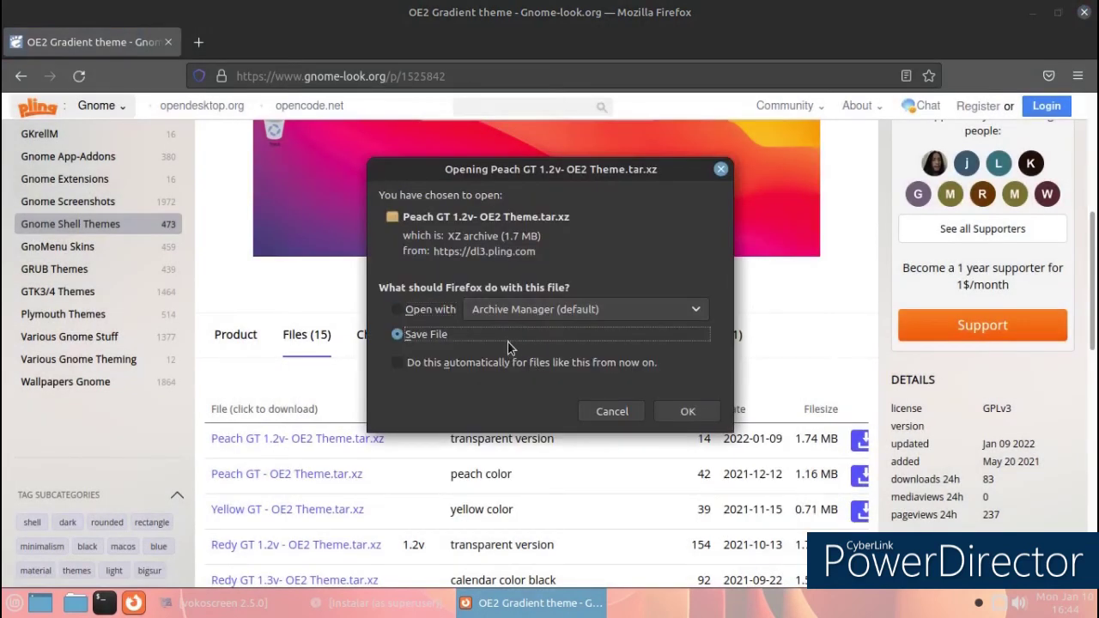
pyautogui.click(667, 416)
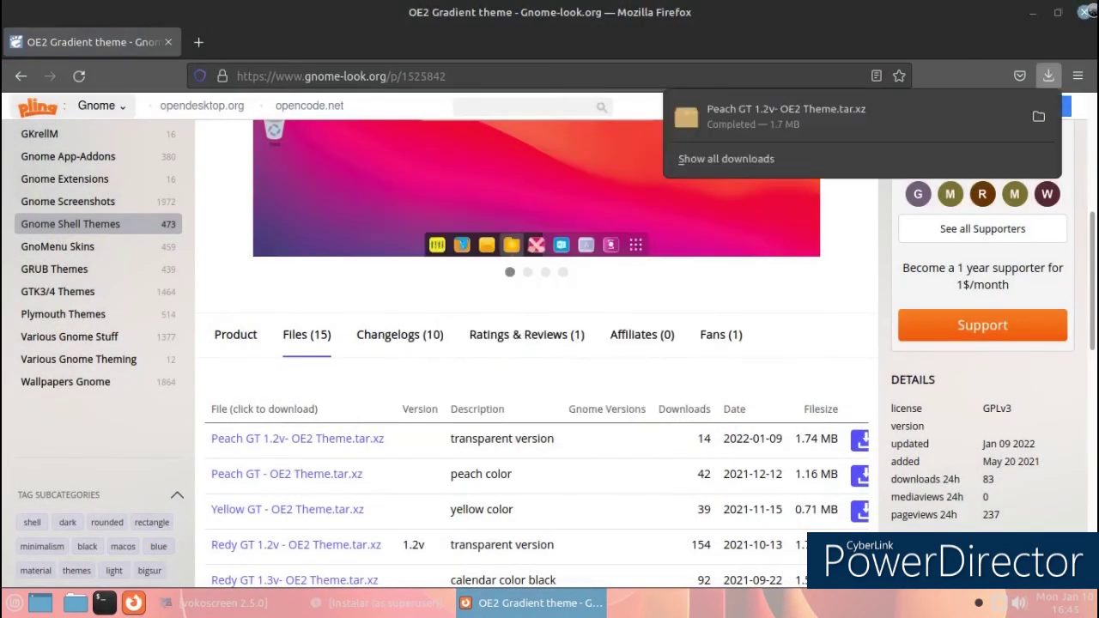
pyautogui.click(1075, 12)
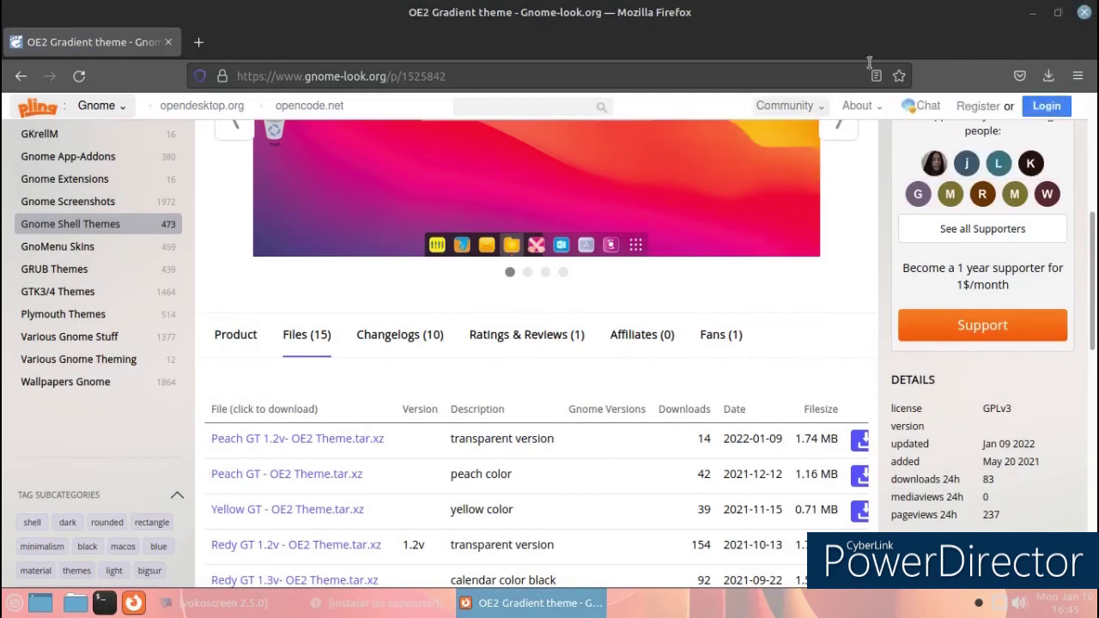
pyautogui.click(1083, 13)
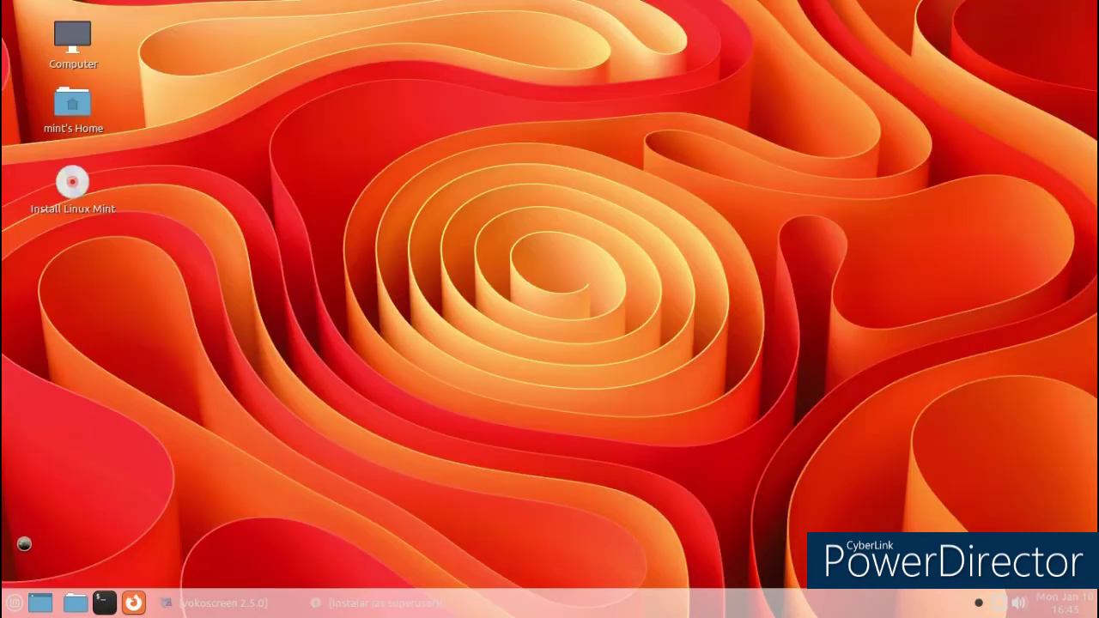
# - Open the Control Center and look over its administration, hardware, network, and look and feel settings
pyautogui.click(14, 605)
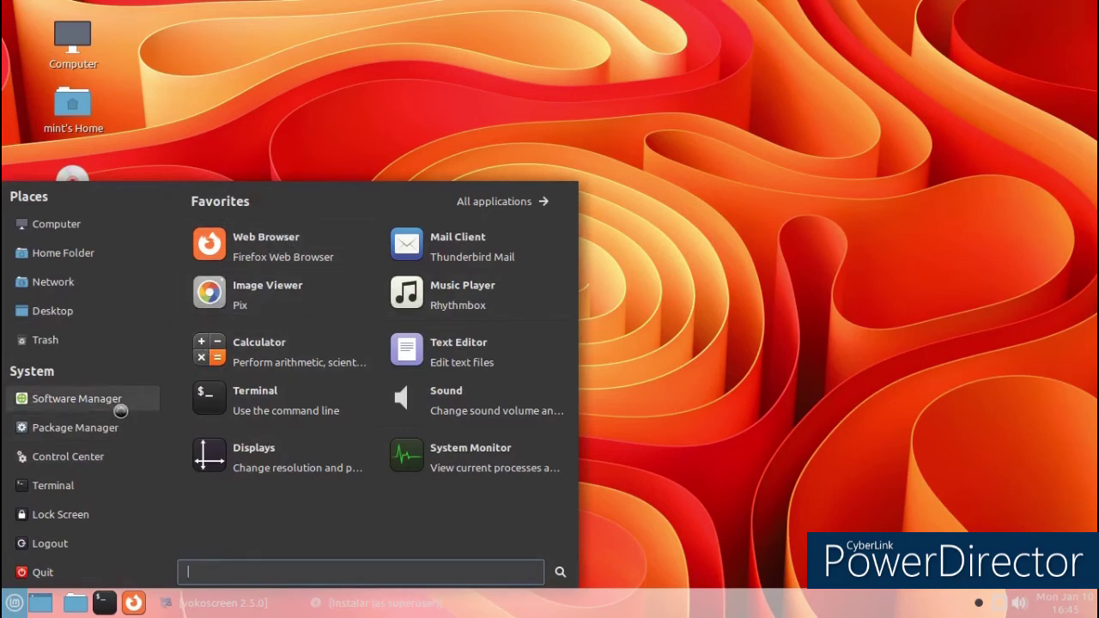
pyautogui.click(114, 456)
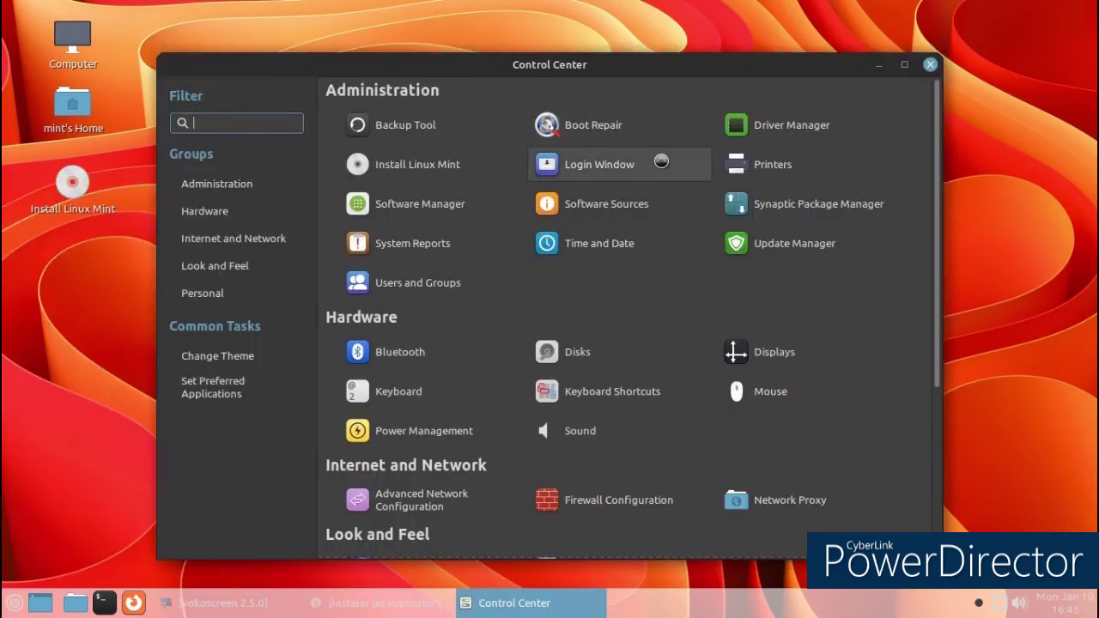
pyautogui.scroll(-1, 661, 162)
pyautogui.scroll(-1, 653, 167)
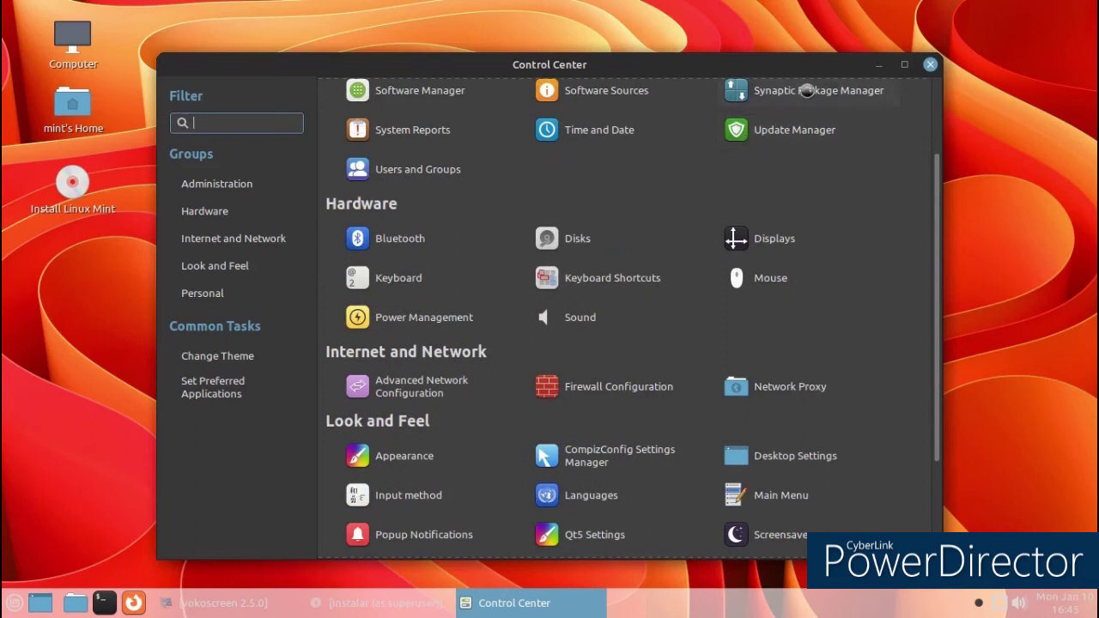
pyautogui.scroll(2, 417, 185)
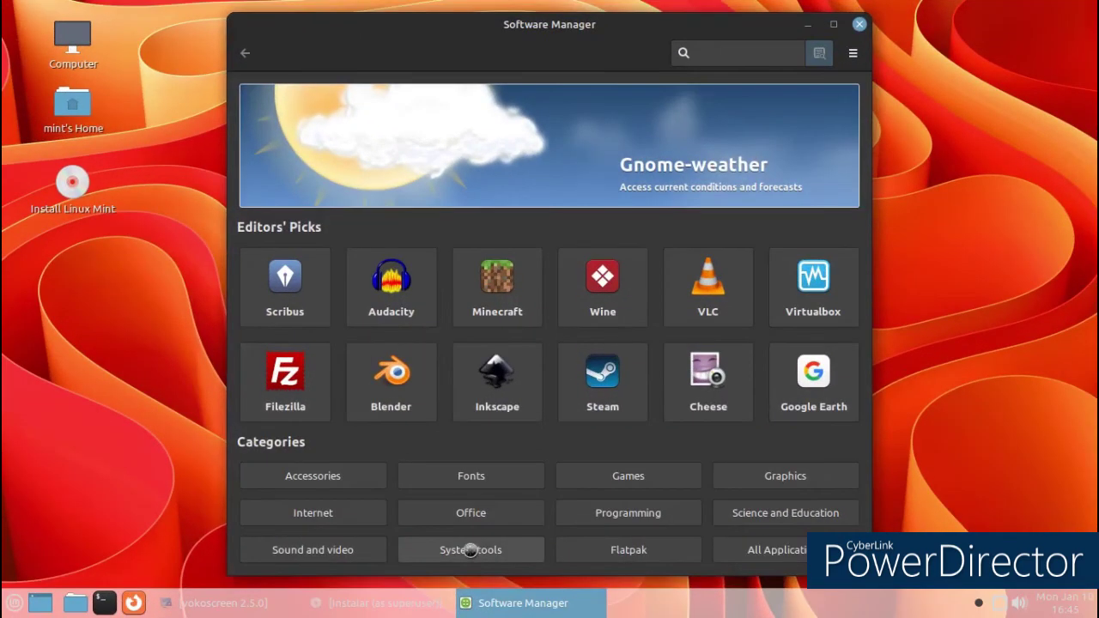
# - Browse the System tools category in Software Manager, return to the main page and close Software Manager
pyautogui.click(471, 550)
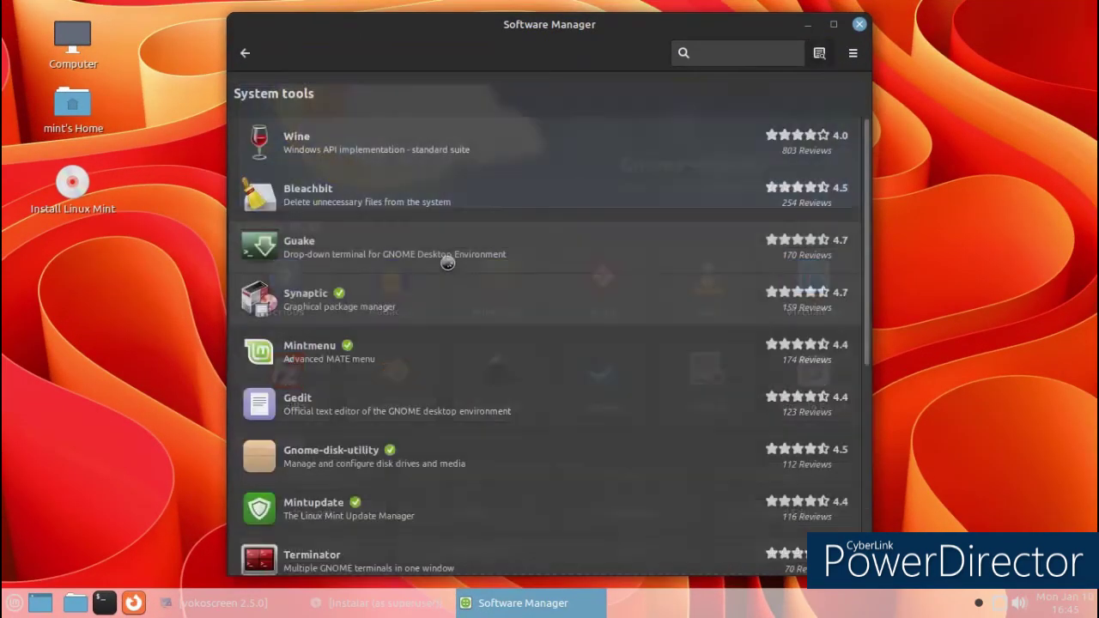
pyautogui.scroll(-3, 434, 237)
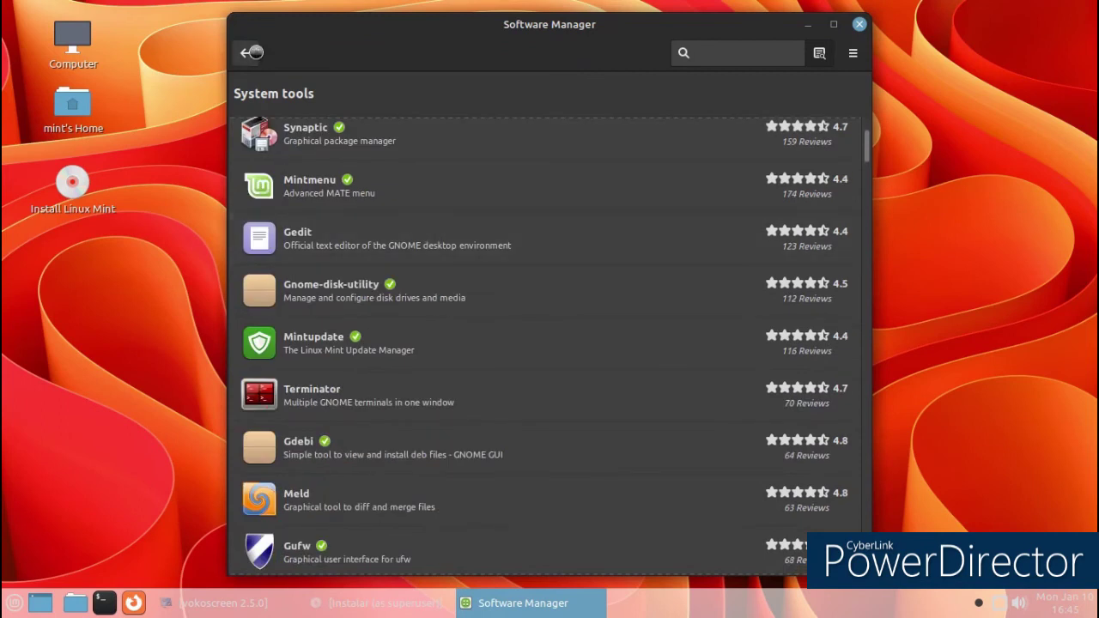
pyautogui.click(248, 55)
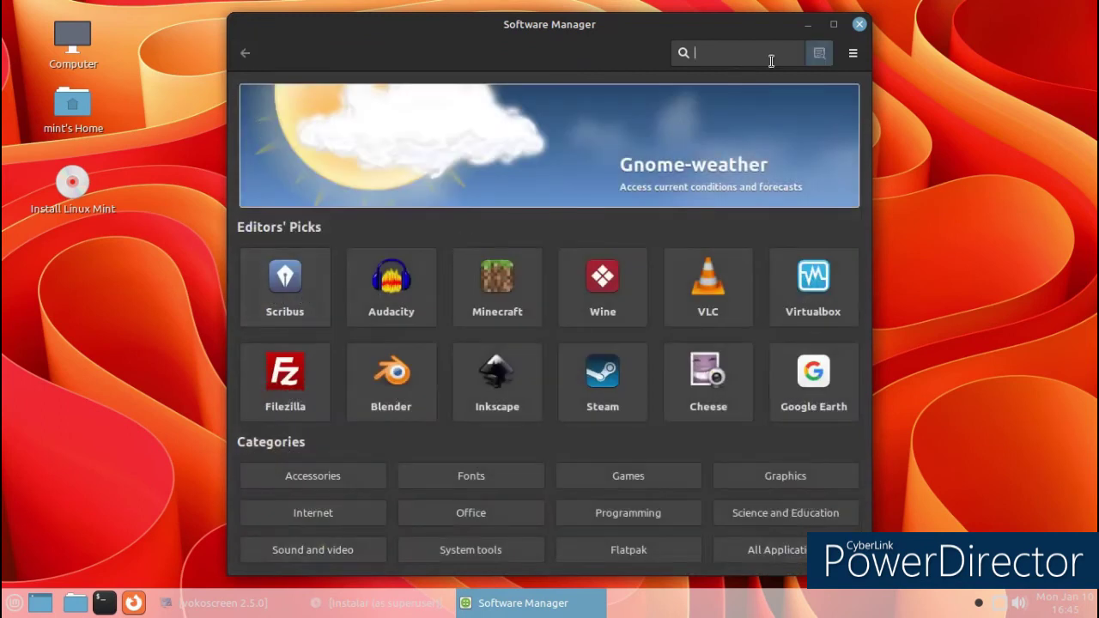
pyautogui.click(860, 24)
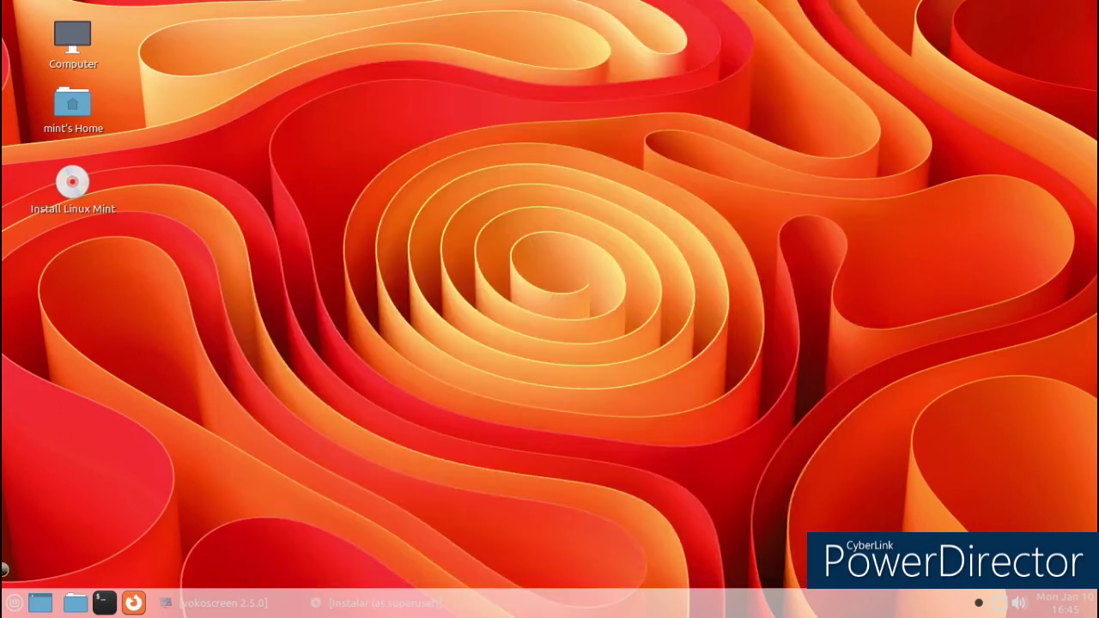
# - Open the Appearance preferences from the full list of applications
pyautogui.click(12, 603)
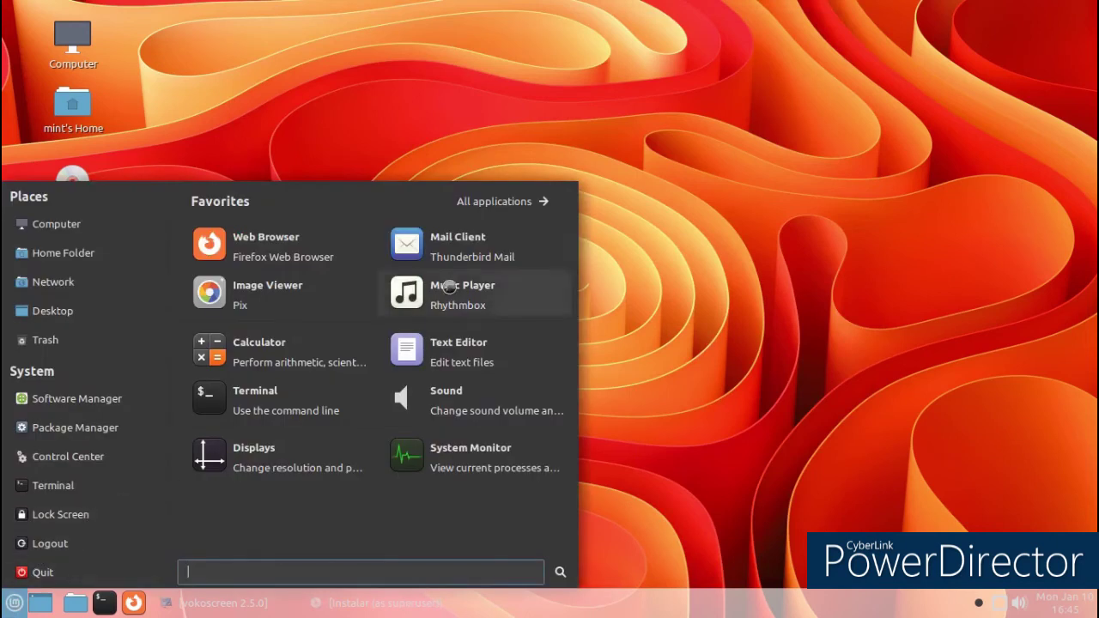
pyautogui.click(497, 201)
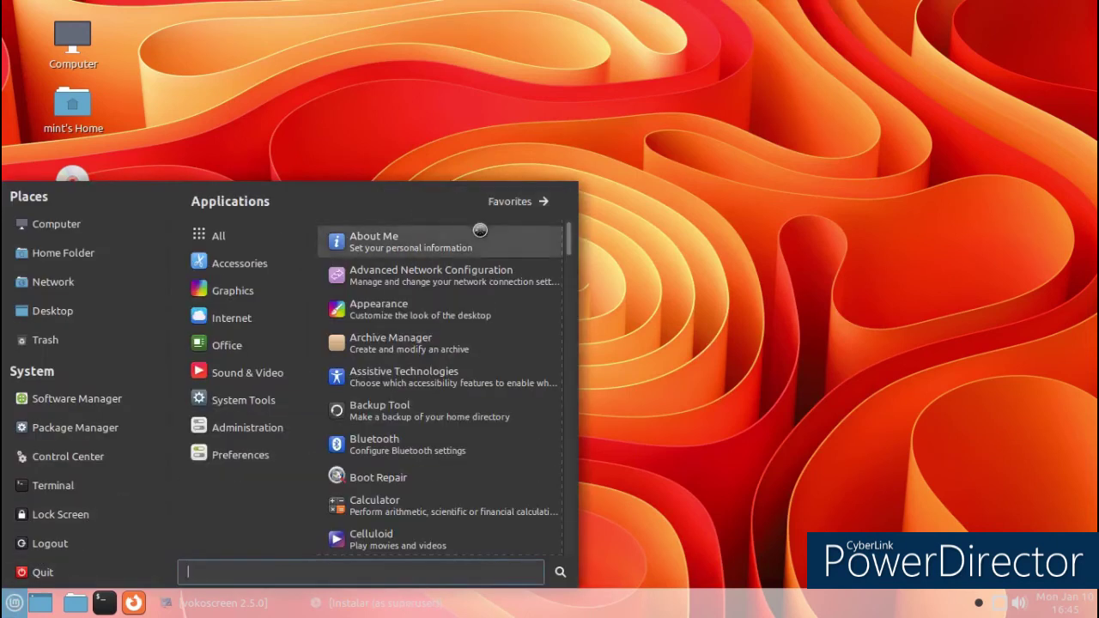
pyautogui.click(422, 312)
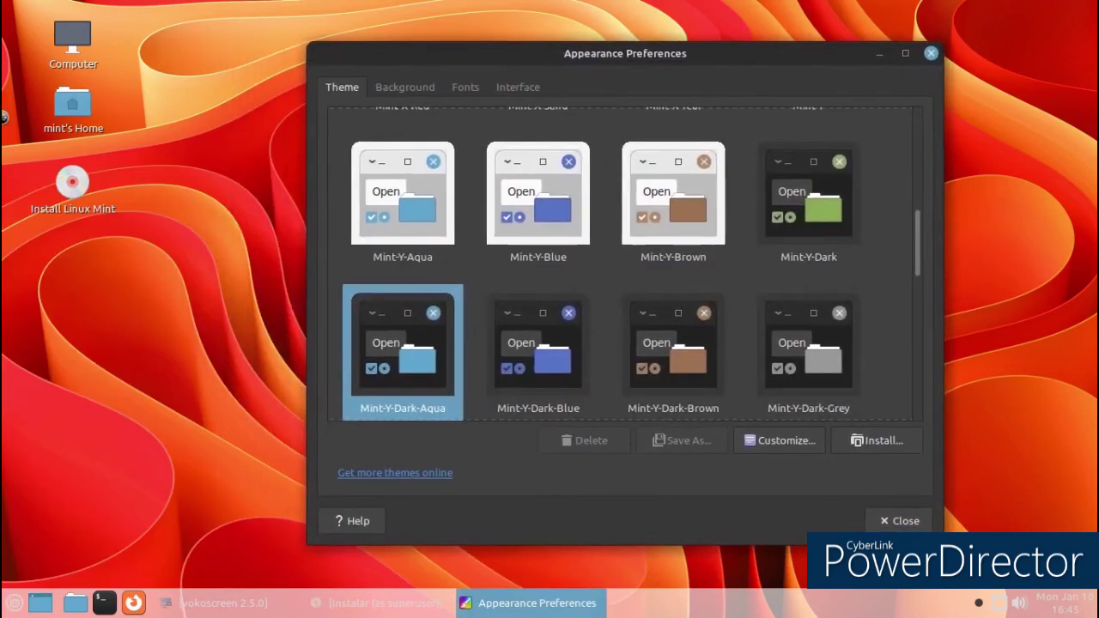
# - Install Peach GT 1.2v- OE2 Theme.tar.xz from the home Downloads folder into Appearance Preferences, and close the folder window
pyautogui.doubleClick(73, 108)
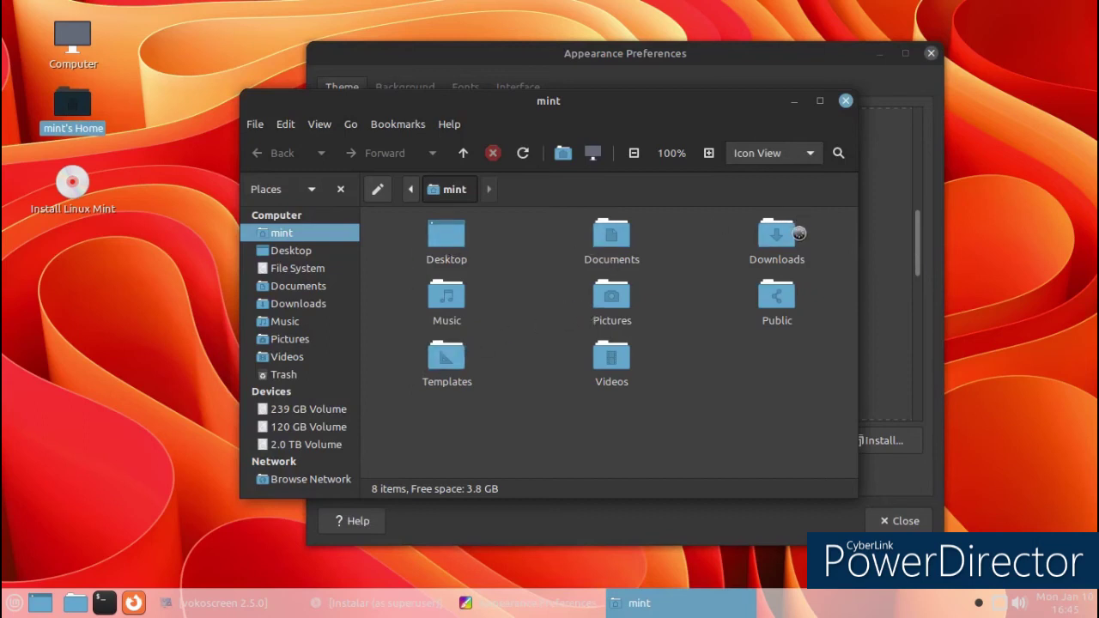
pyautogui.doubleClick(784, 234)
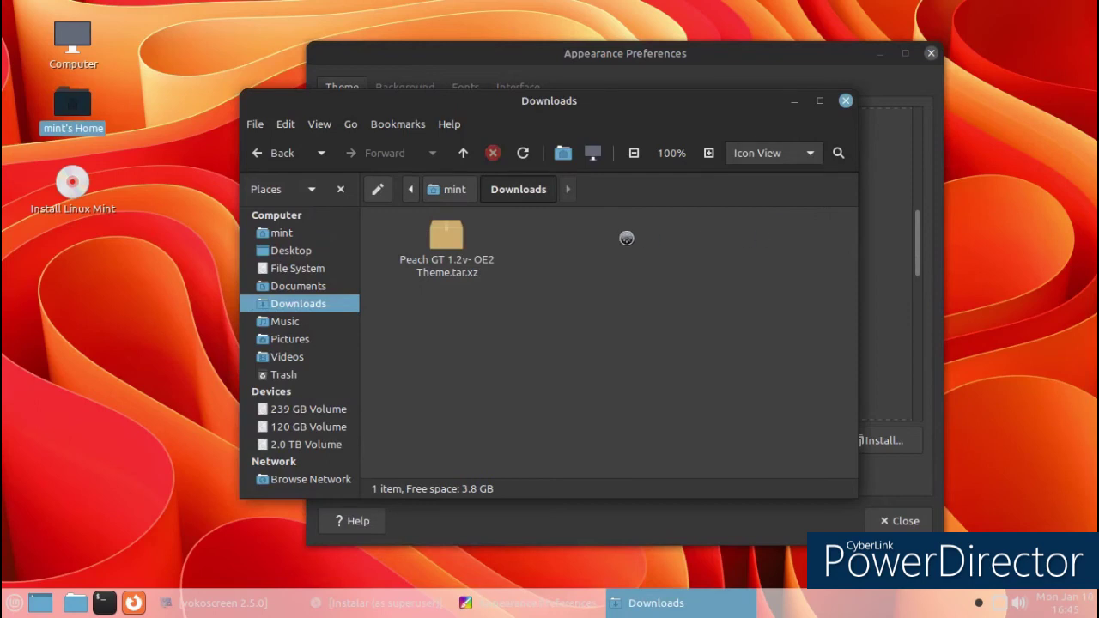
pyautogui.moveTo(649, 99); pyautogui.dragTo(443, 191)
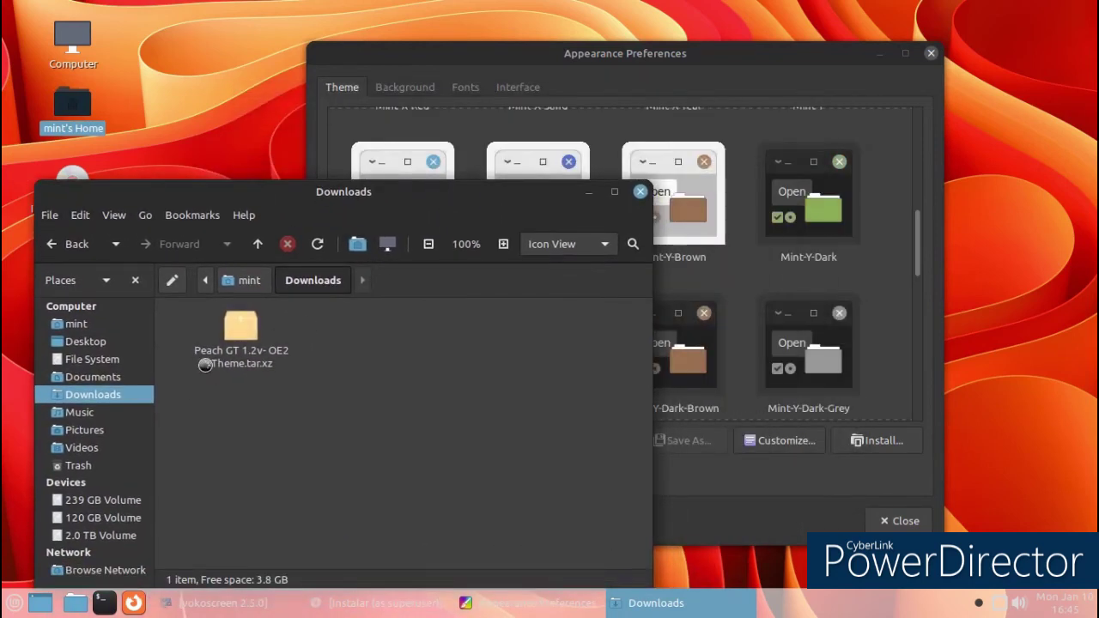
pyautogui.moveTo(247, 337); pyautogui.dragTo(743, 356)
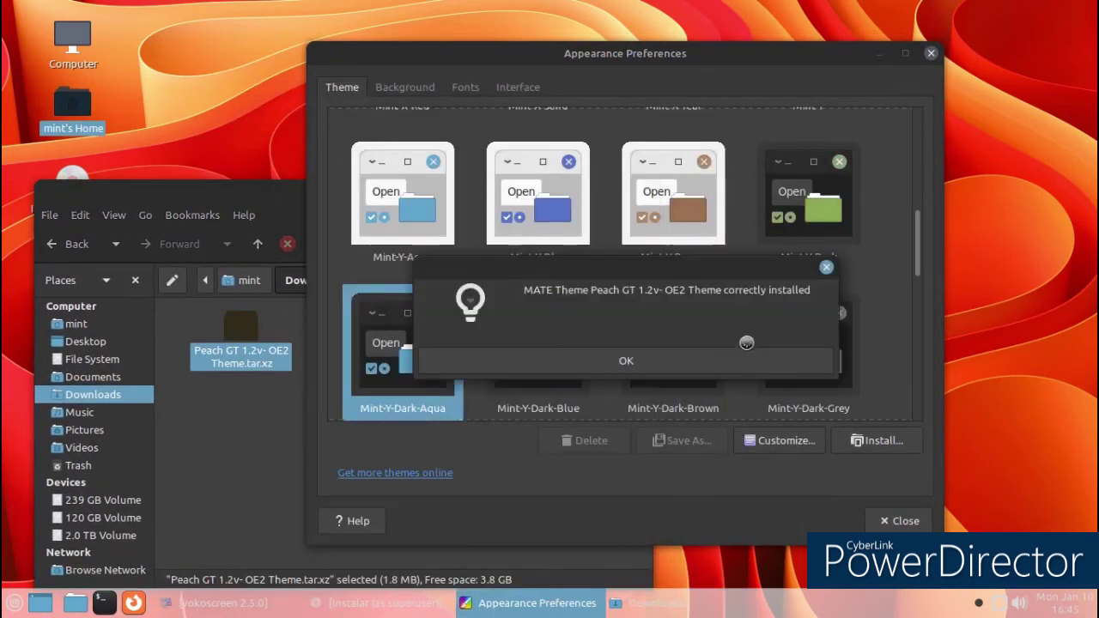
pyautogui.click(739, 359)
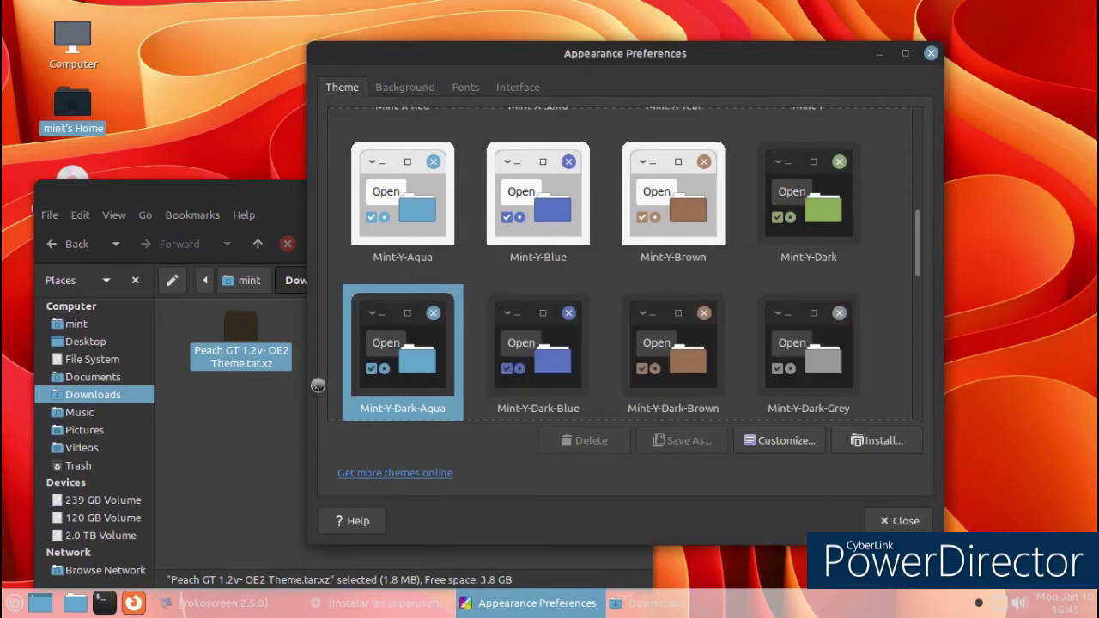
pyautogui.click(252, 429)
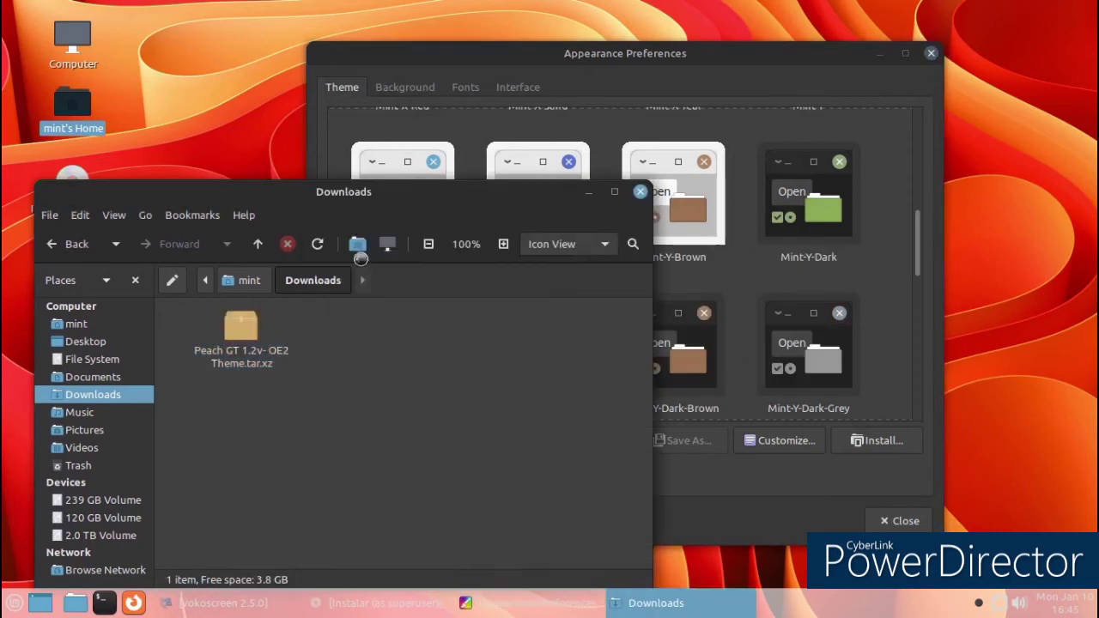
pyautogui.click(640, 191)
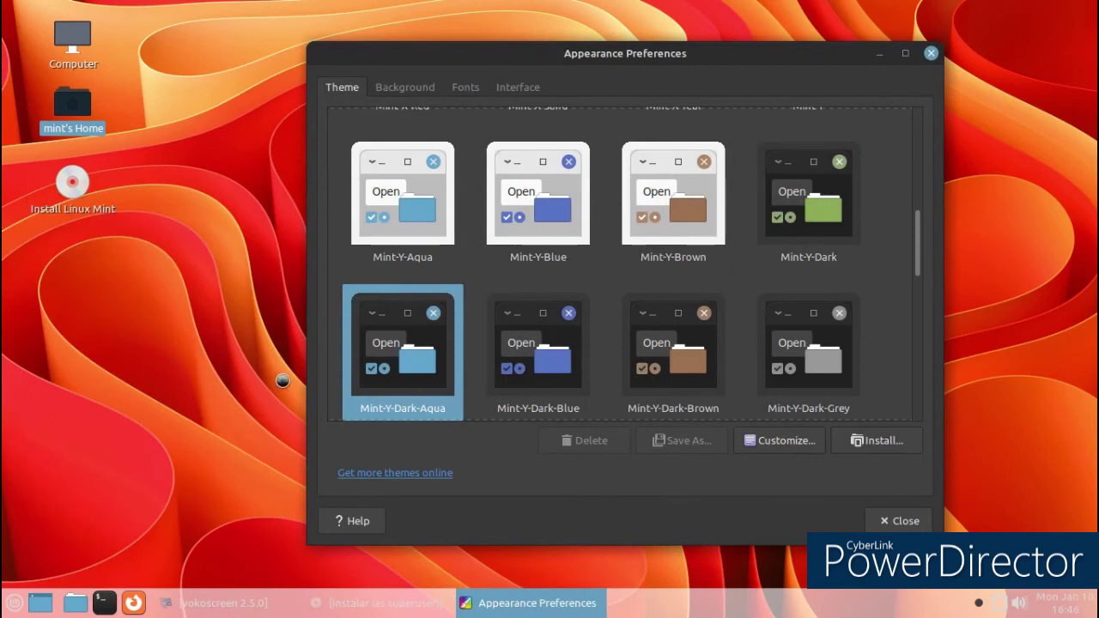
# - Apply the Mint-Y-Teal theme and check its look in the application menu
pyautogui.scroll(-6, 733, 269)
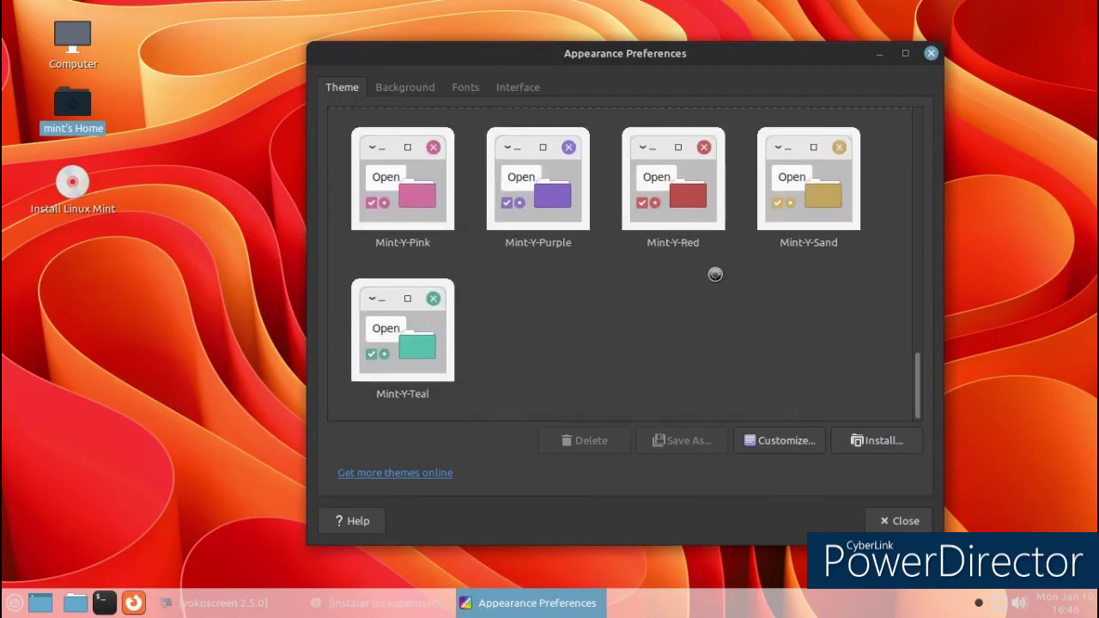
pyautogui.scroll(2, 708, 275)
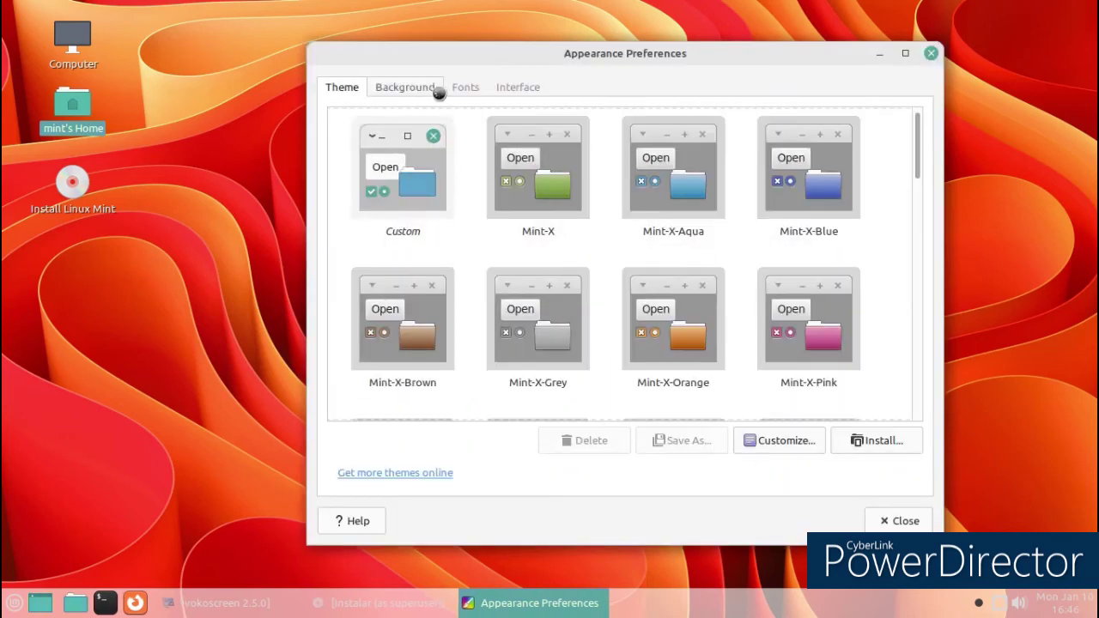
pyautogui.click(12, 603)
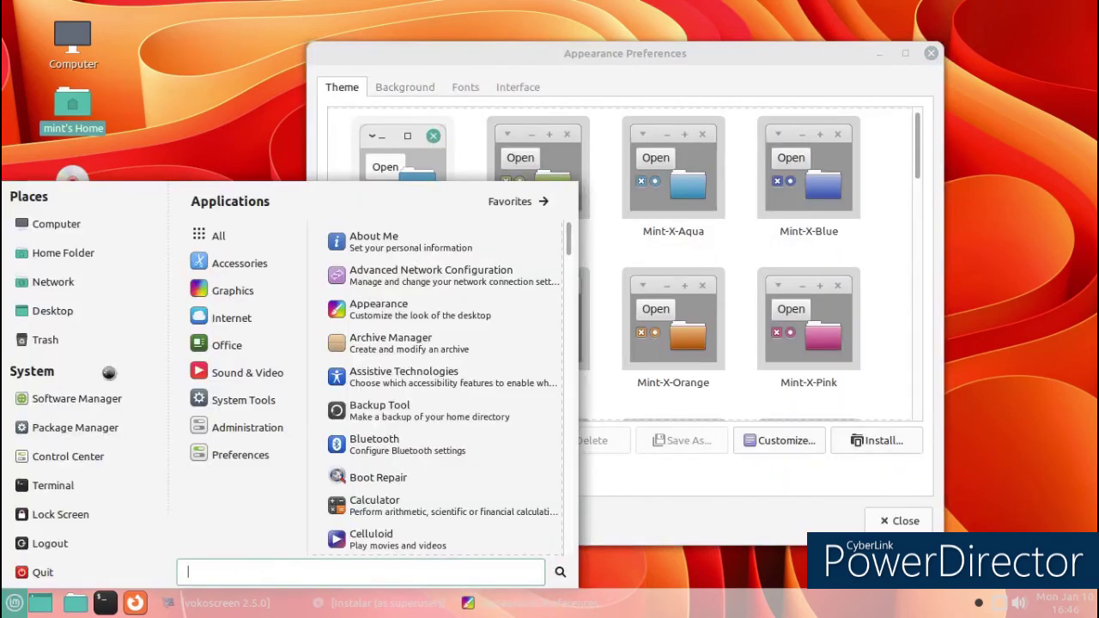
pyautogui.click(149, 129)
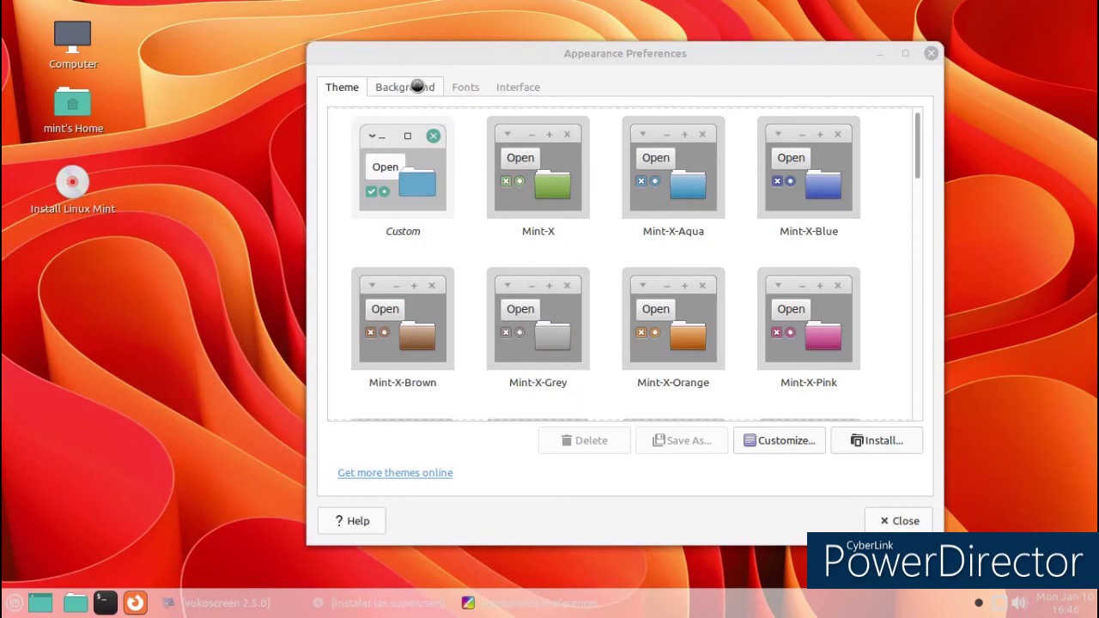
# - Look through the available desktop backgrounds and the whole list of installed themes
pyautogui.click(418, 87)
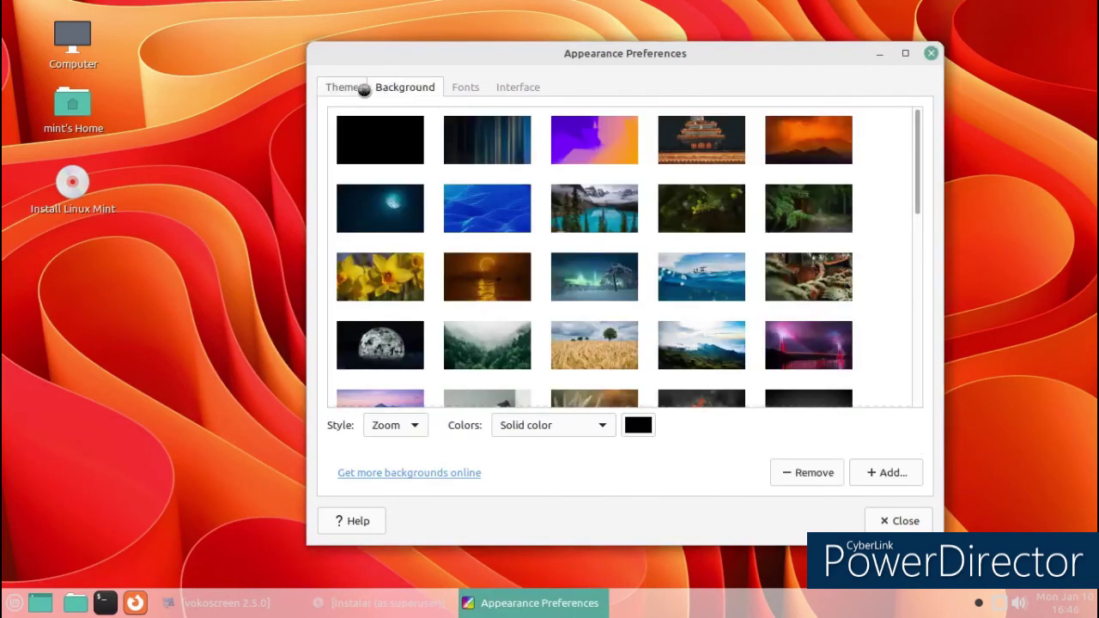
pyautogui.click(360, 88)
pyautogui.scroll(-2, 708, 211)
pyautogui.scroll(-6, 708, 210)
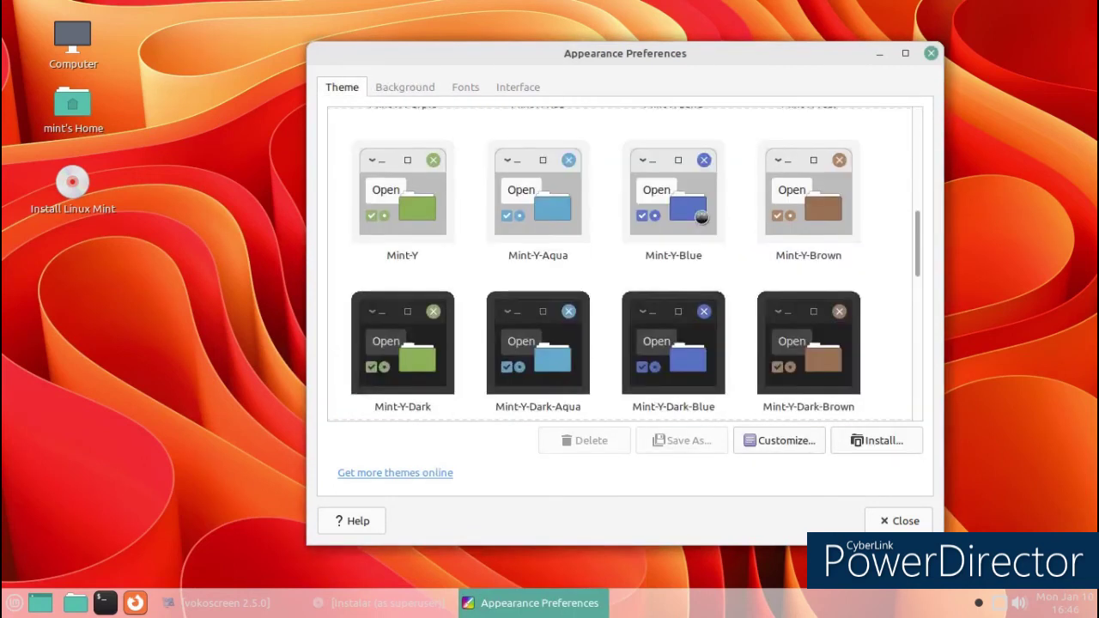
pyautogui.scroll(-8, 700, 223)
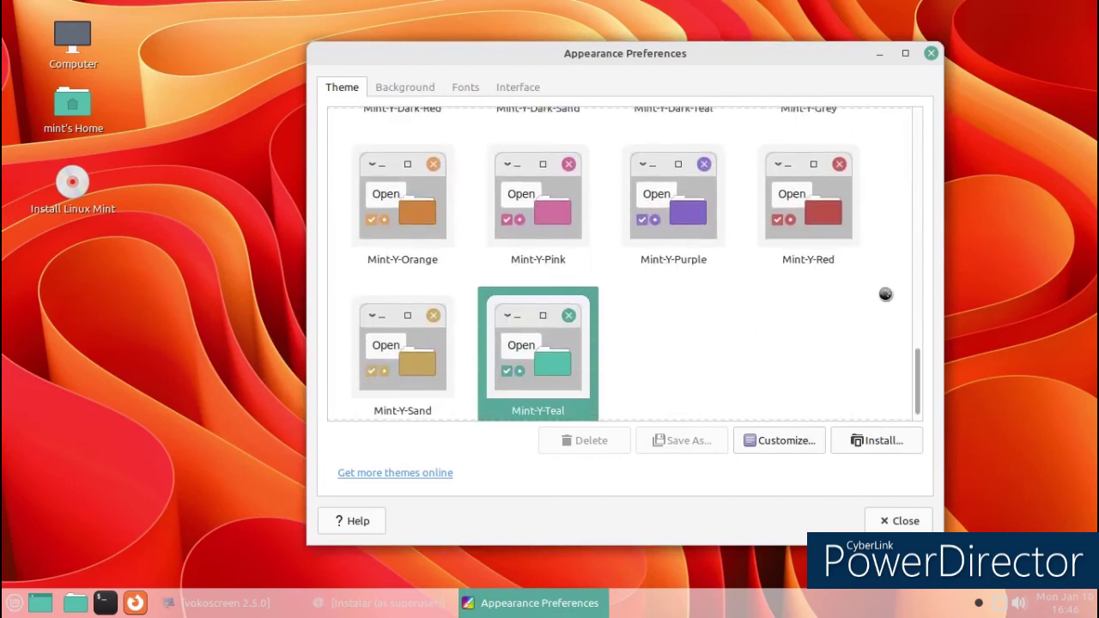
pyautogui.scroll(8, 876, 305)
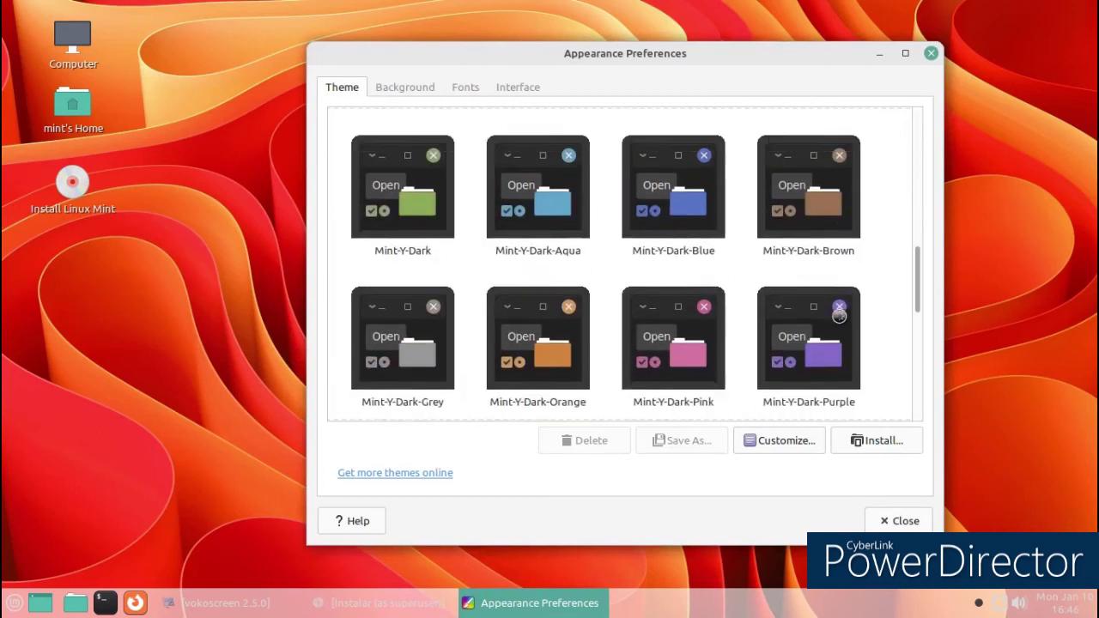
pyautogui.scroll(4, 839, 316)
pyautogui.scroll(3, 840, 316)
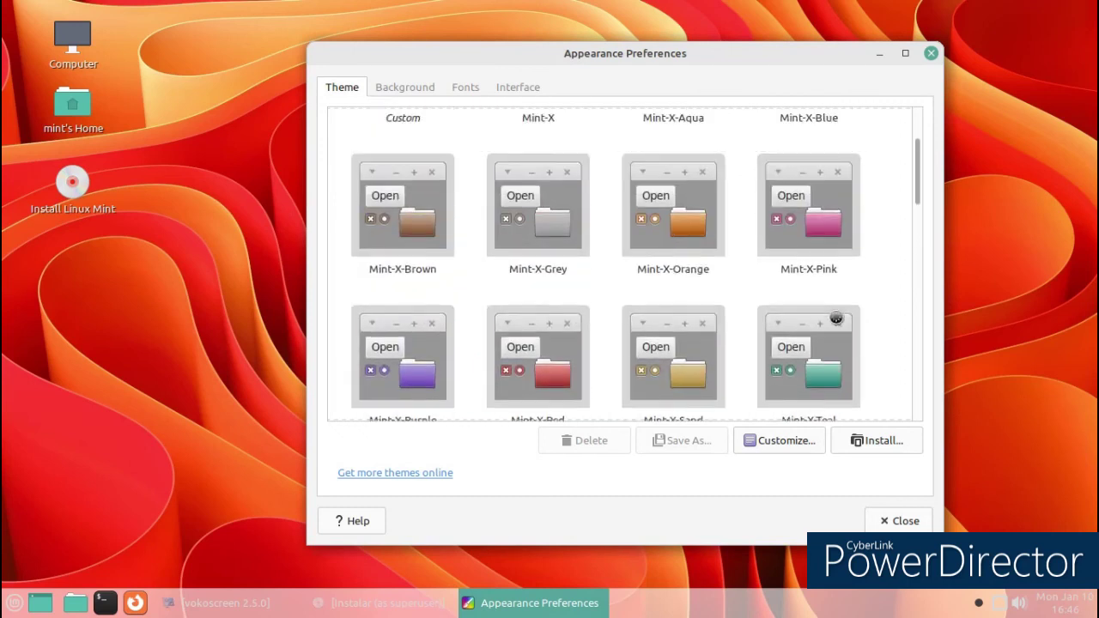
# - View the font and rendering settings in Appearance Preferences, and return to the themes
pyautogui.click(419, 89)
pyautogui.click(483, 94)
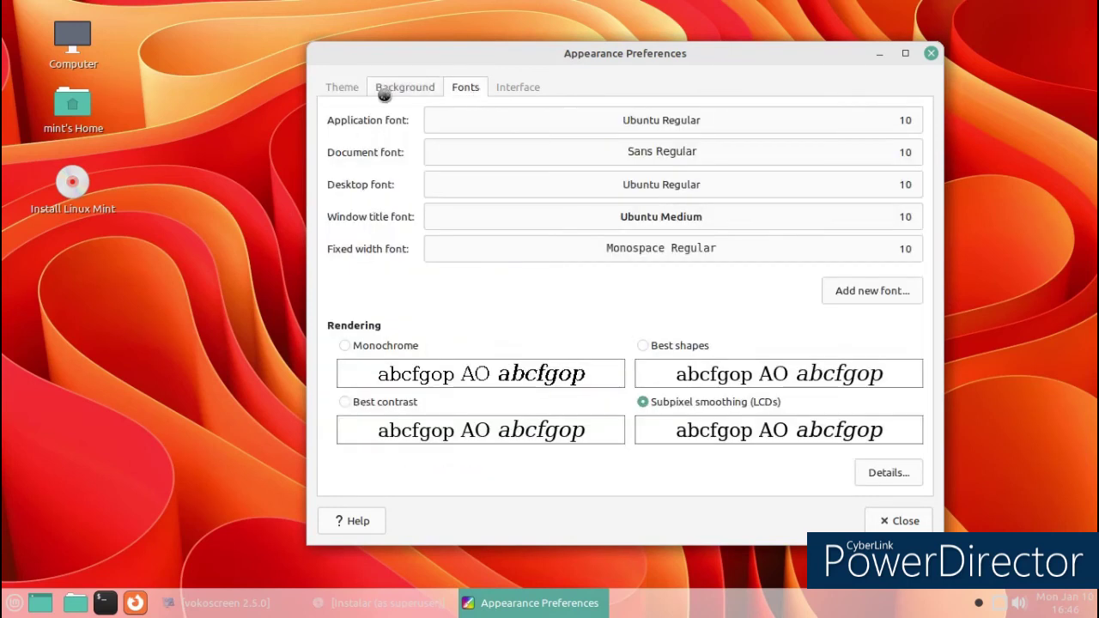
pyautogui.click(343, 87)
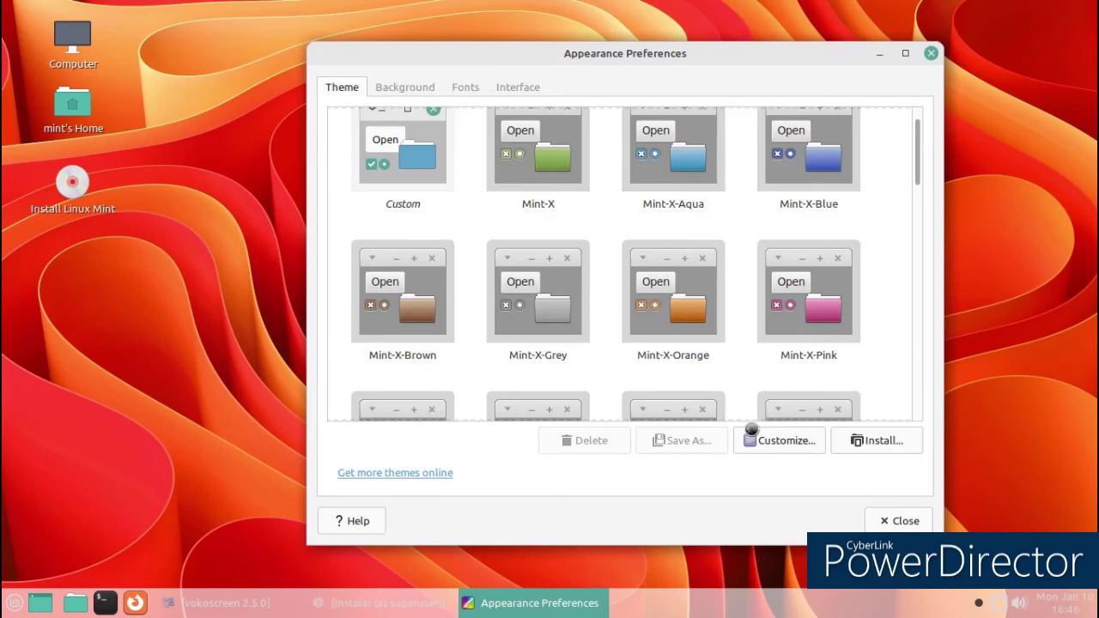
# - Customize the theme with the Motif window border and open the home folder to preview it
pyautogui.click(773, 447)
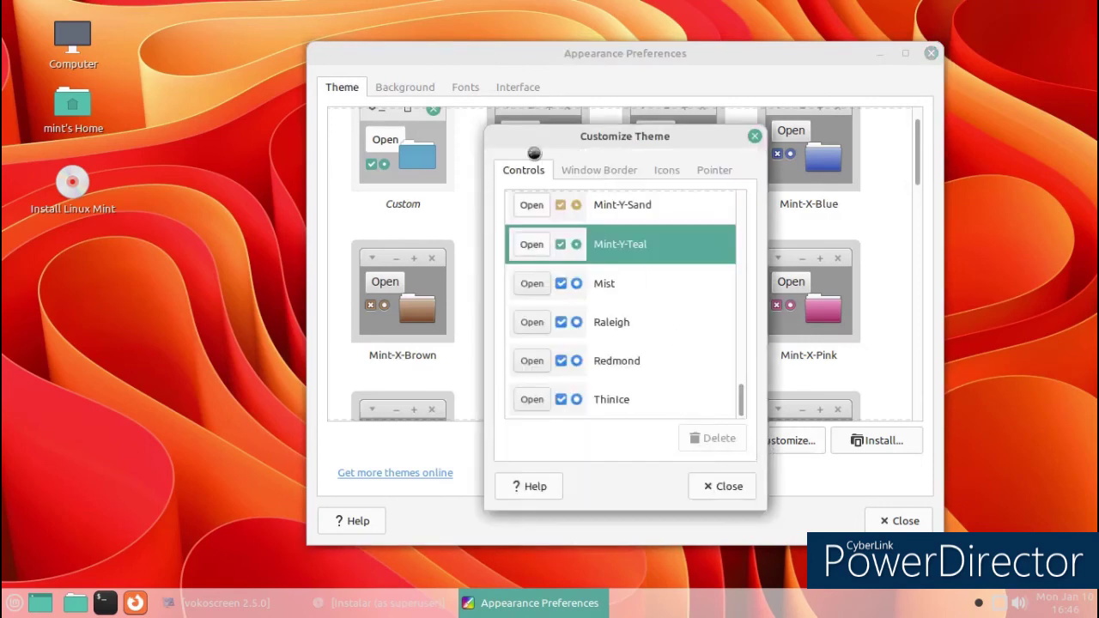
pyautogui.click(567, 168)
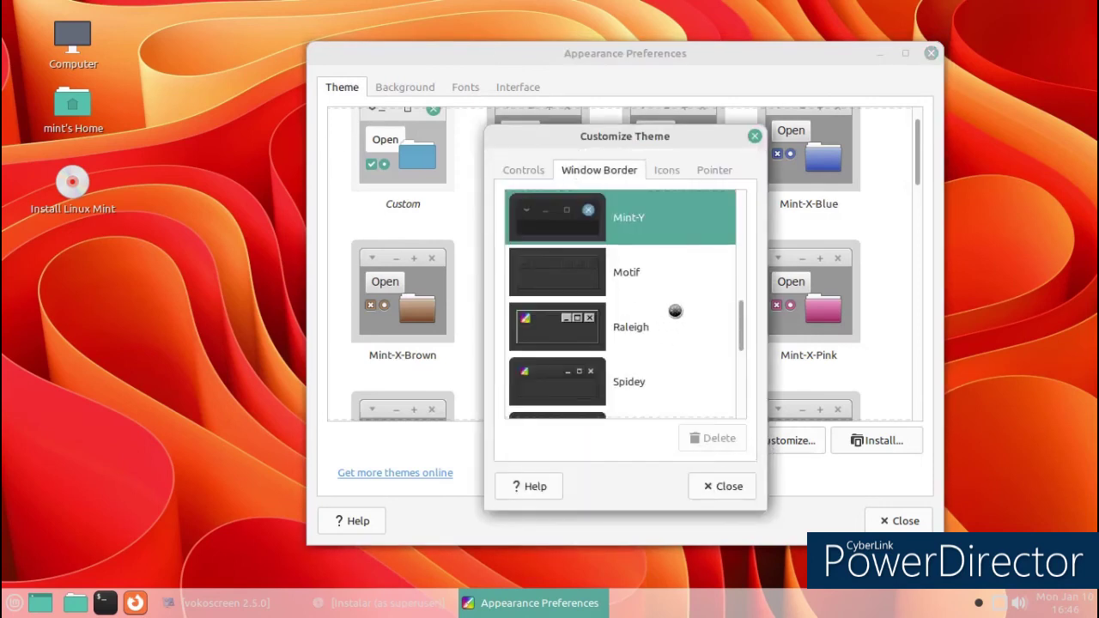
pyautogui.scroll(1, 682, 311)
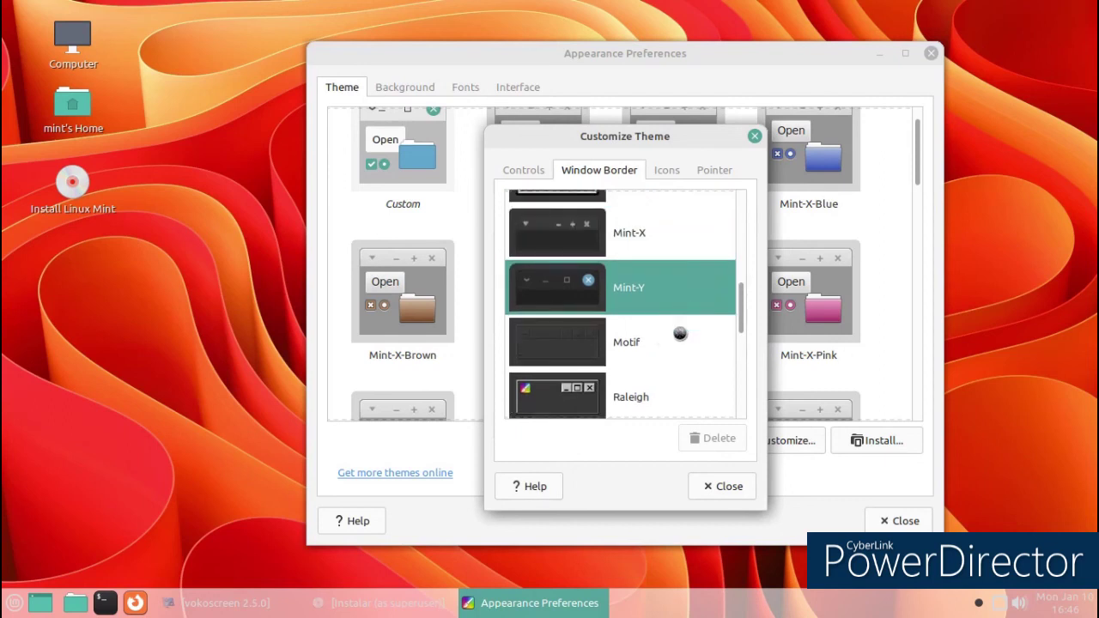
pyautogui.click(680, 334)
pyautogui.scroll(6, 663, 339)
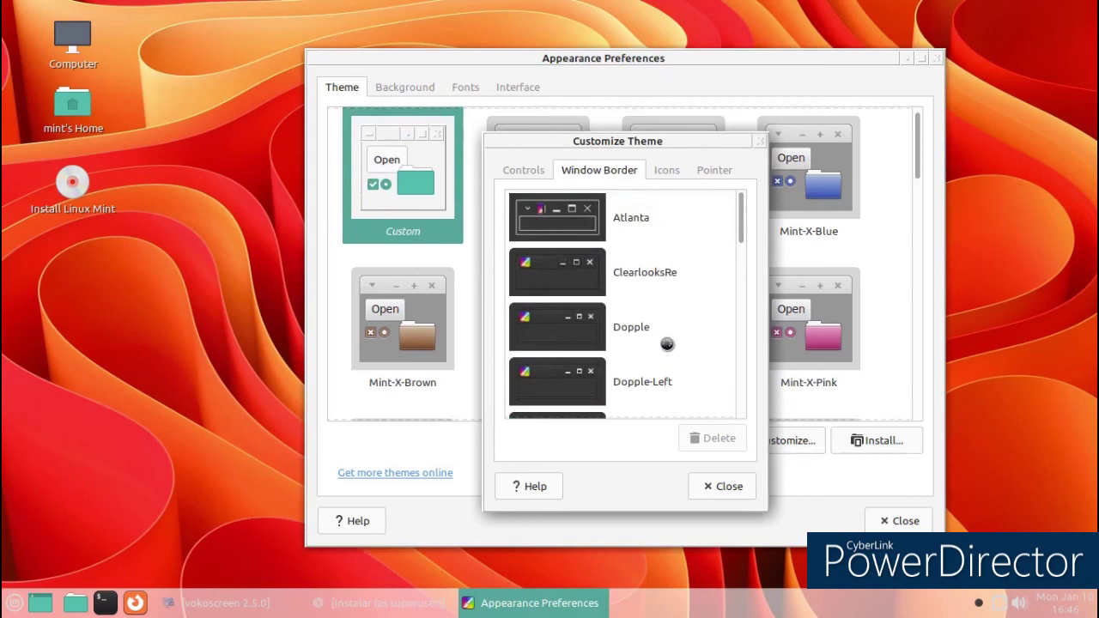
pyautogui.scroll(-1, 667, 345)
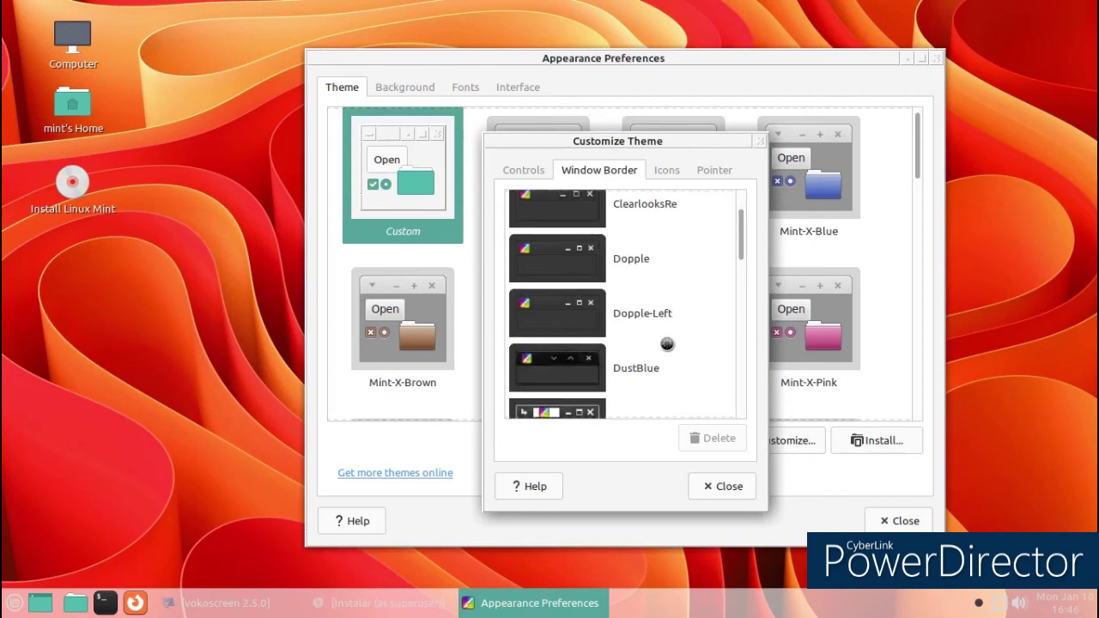
pyautogui.click(700, 493)
pyautogui.doubleClick(74, 123)
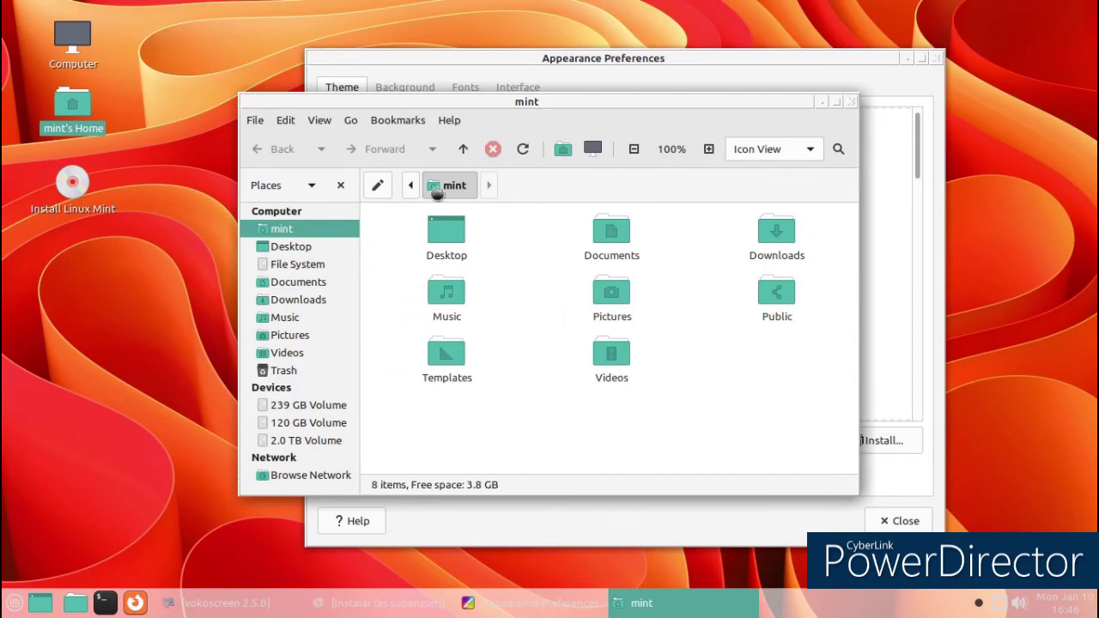
# - Install the theme archive "Peach GT 1.2v- OE2 Theme.tar.xz" from the Downloads folder into Appearance Preferences, agreeing to install it again
pyautogui.moveTo(439, 102); pyautogui.dragTo(101, 152)
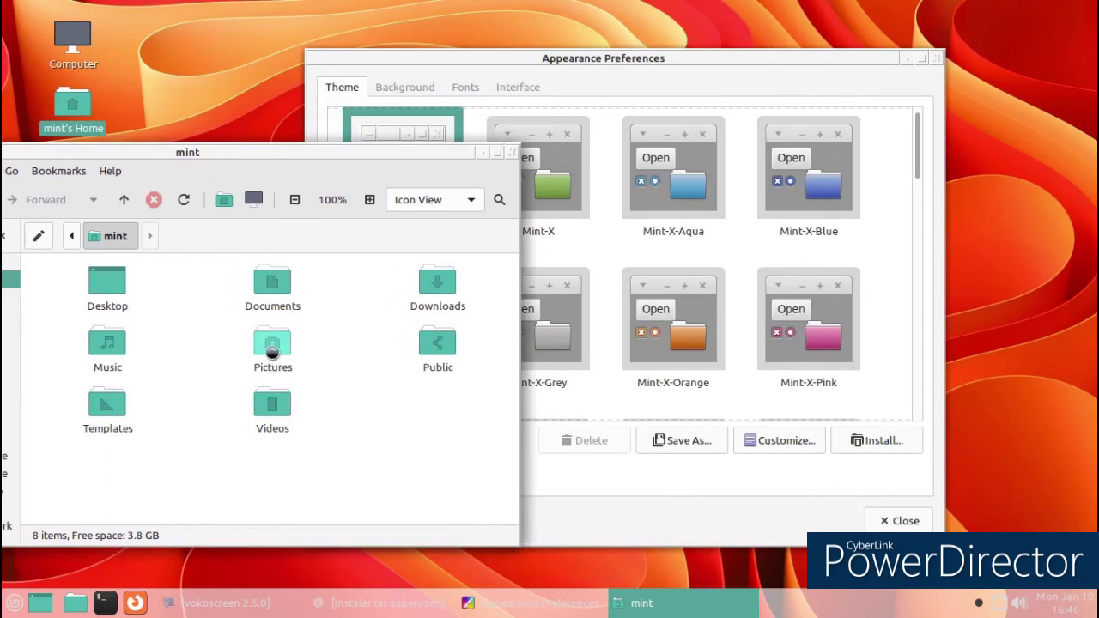
pyautogui.click(432, 298)
pyautogui.doubleClick(432, 299)
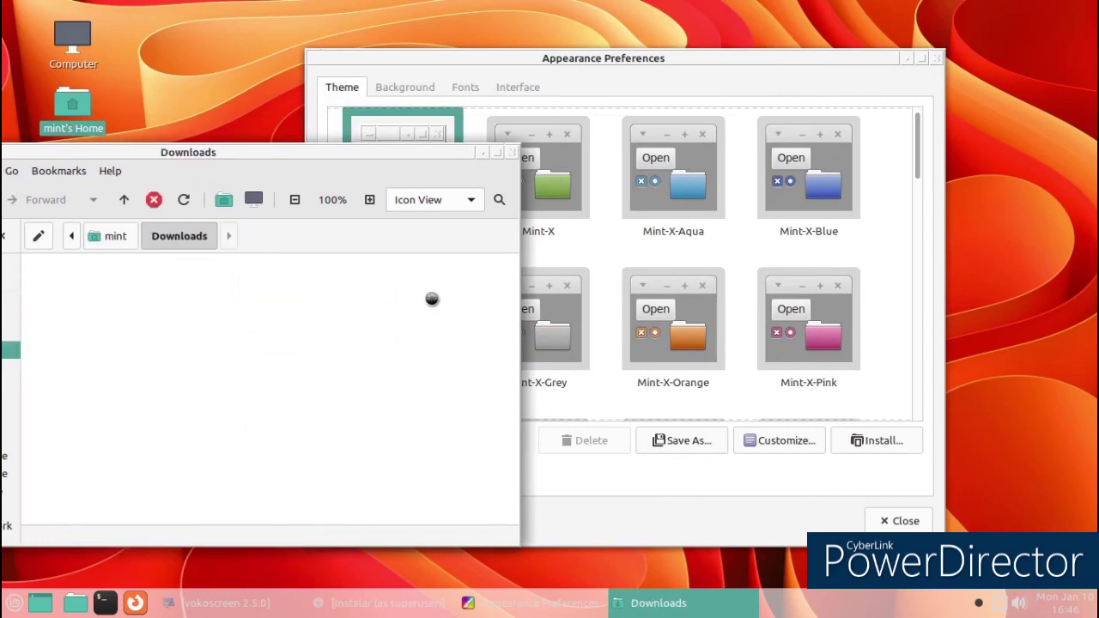
pyautogui.moveTo(111, 273); pyautogui.dragTo(709, 211)
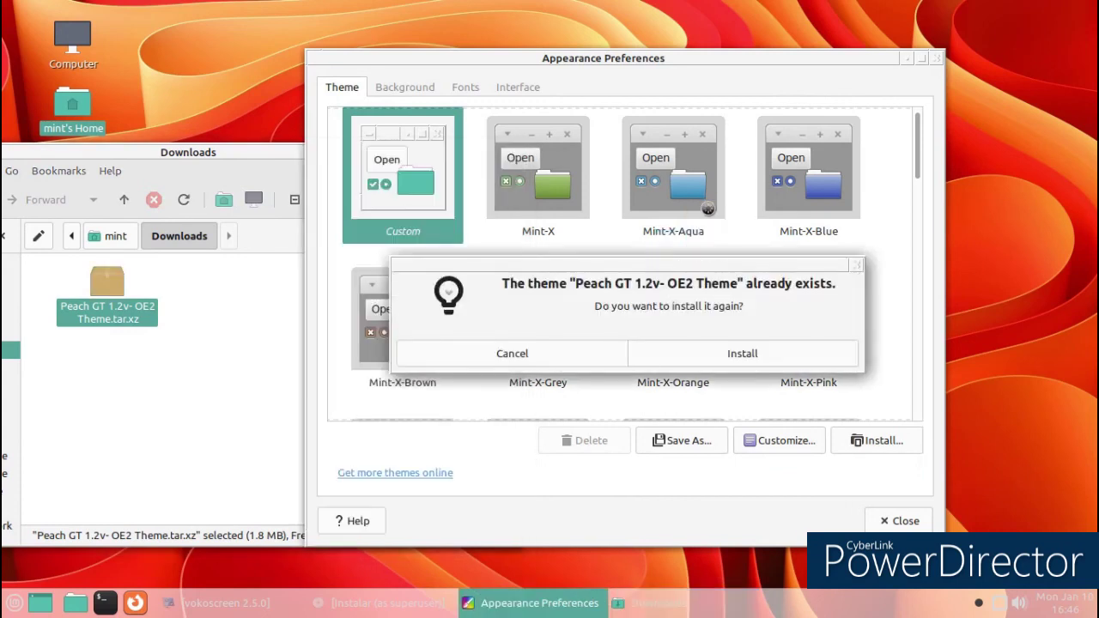
pyautogui.click(706, 353)
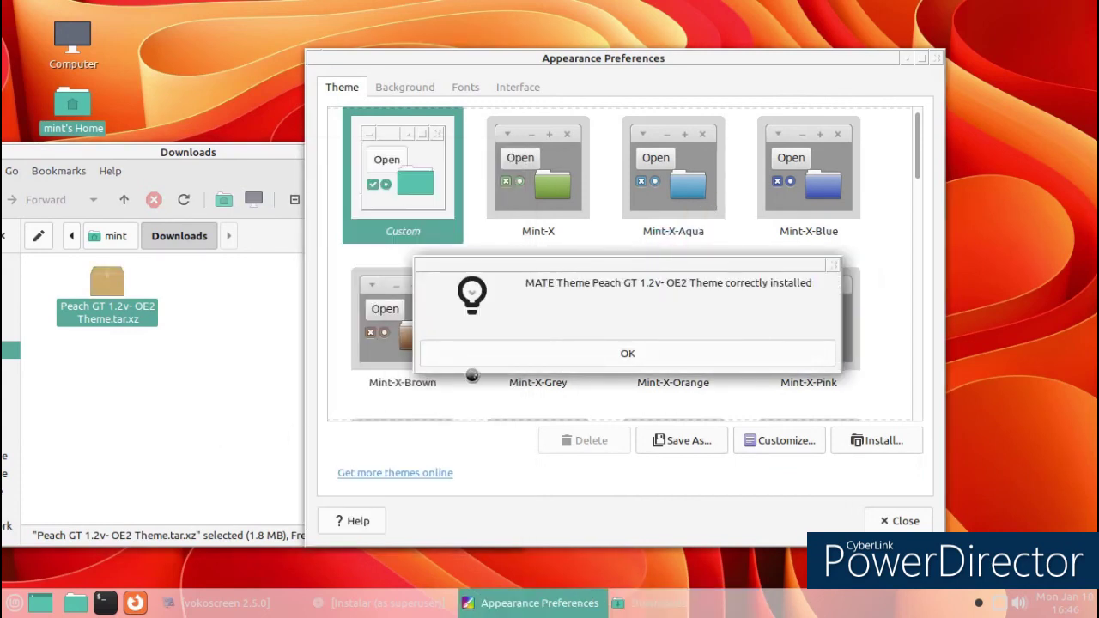
pyautogui.click(474, 362)
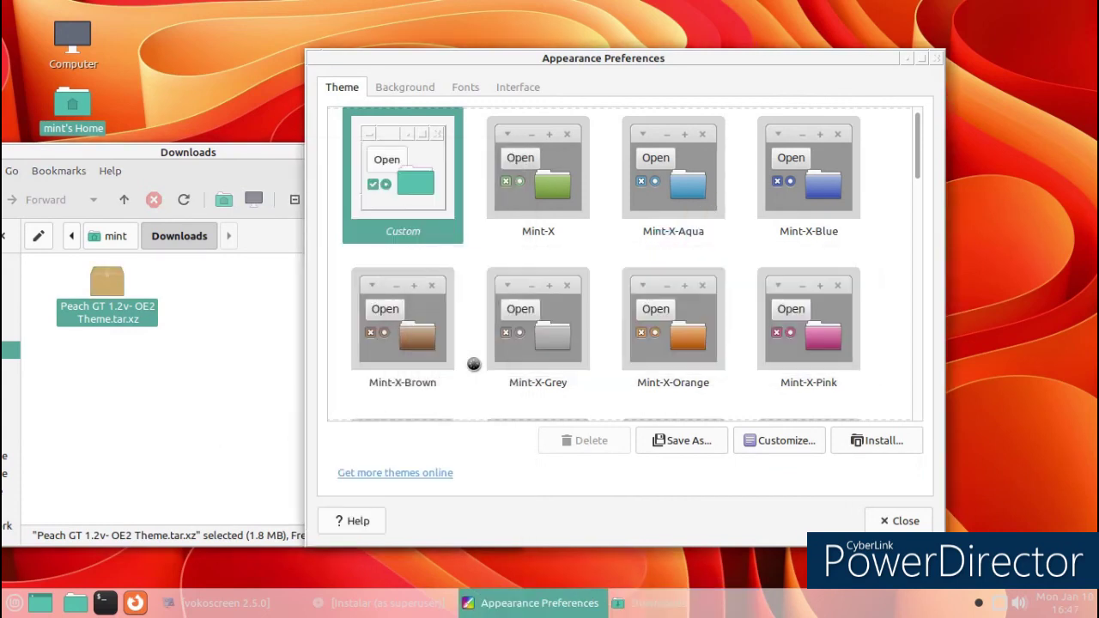
# - Browse the installed themes in Appearance Preferences, past the Mint-X themes to the Mint-Y and Mint-Y-Dark ones
pyautogui.click(168, 403)
pyautogui.click(669, 57)
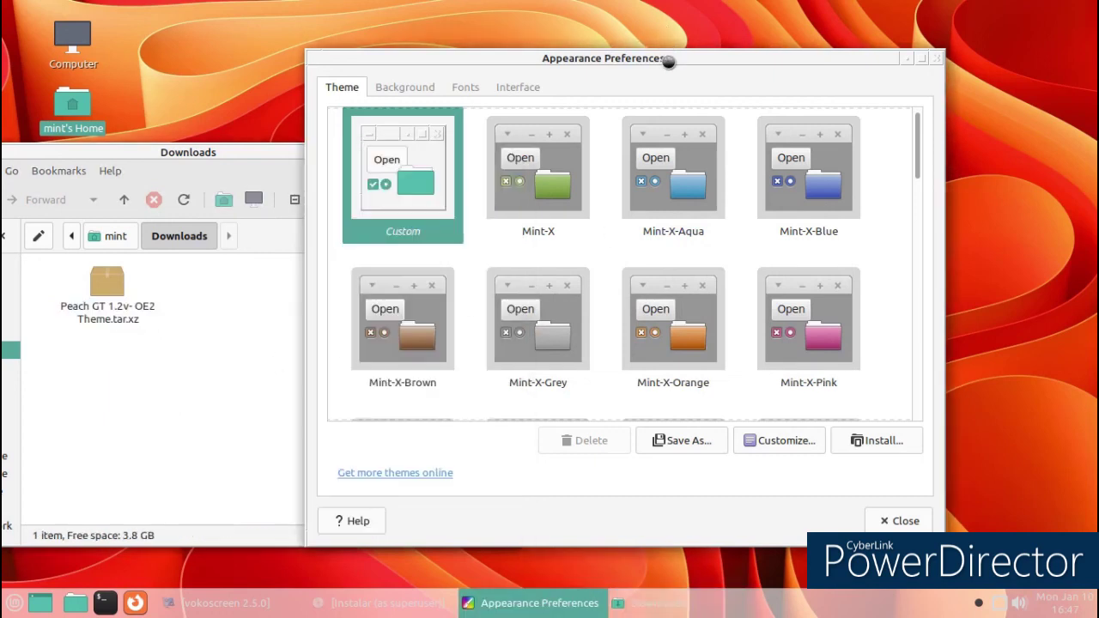
pyautogui.scroll(-2, 683, 183)
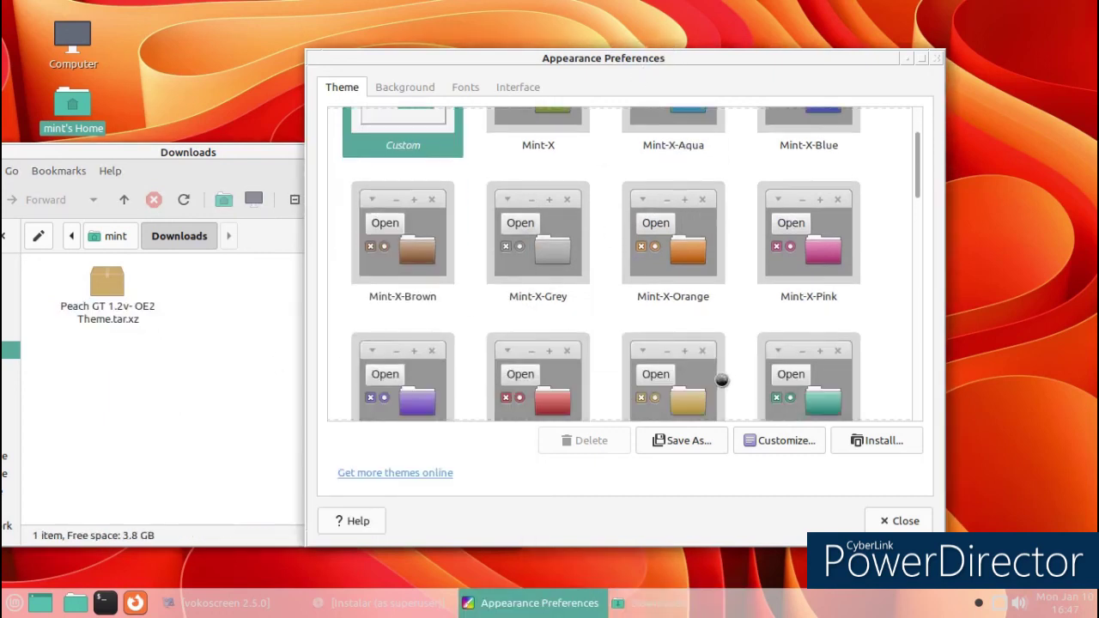
pyautogui.scroll(-4, 717, 361)
pyautogui.scroll(-3, 721, 337)
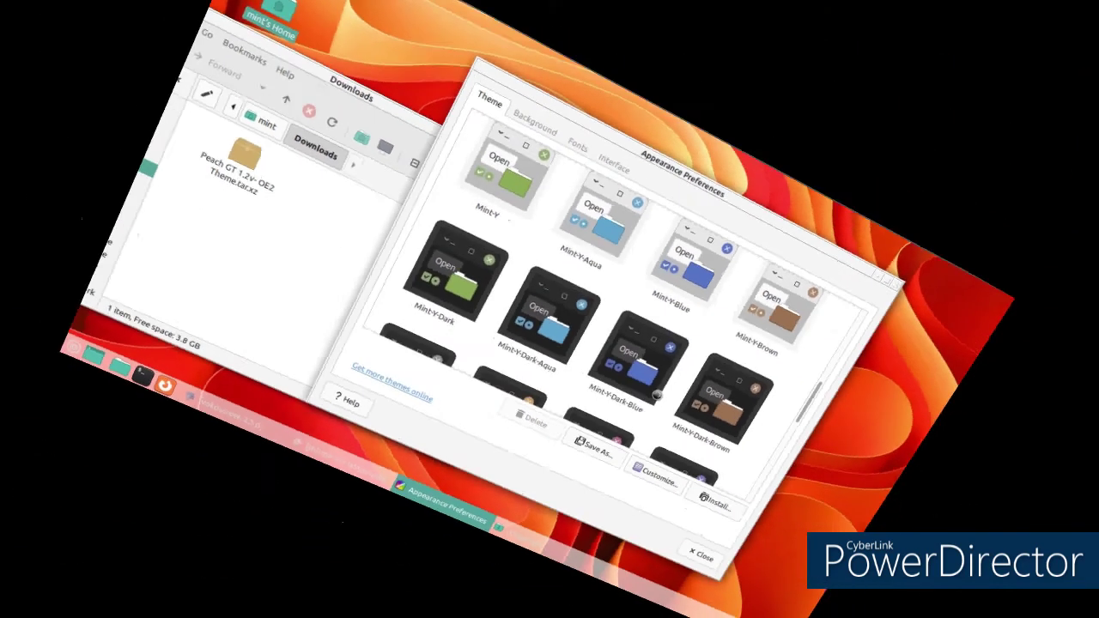